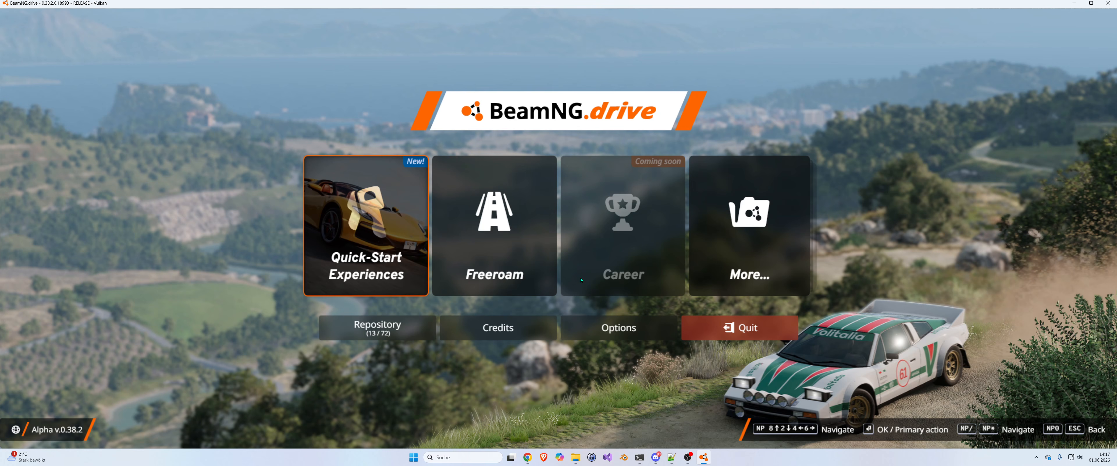
Start a Freeroam session on the Gotthard Pass level at its default spawnpoint.
click(512, 260)
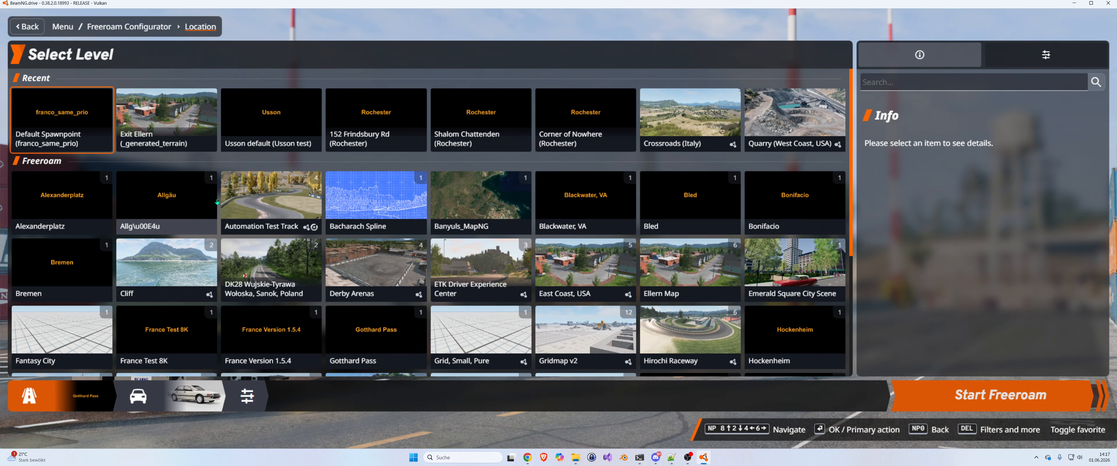
click(376, 323)
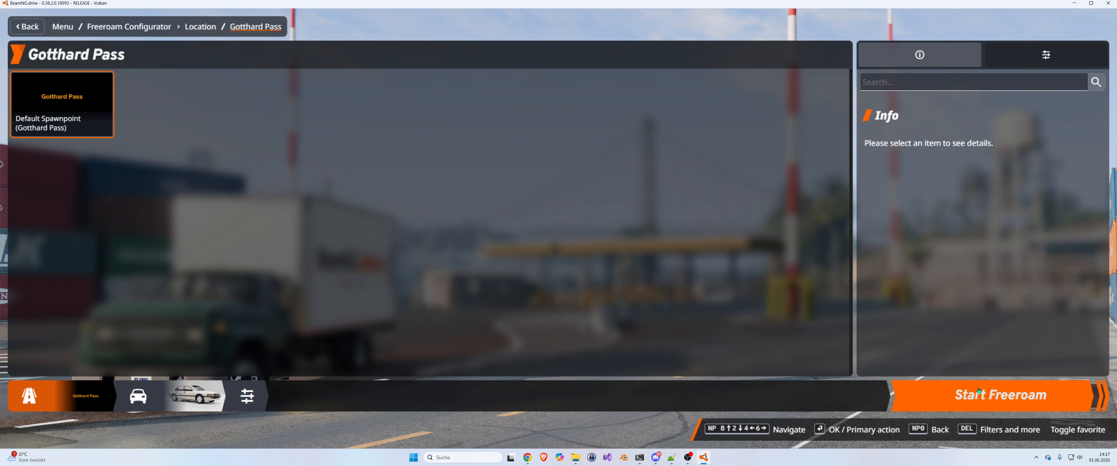
click(994, 395)
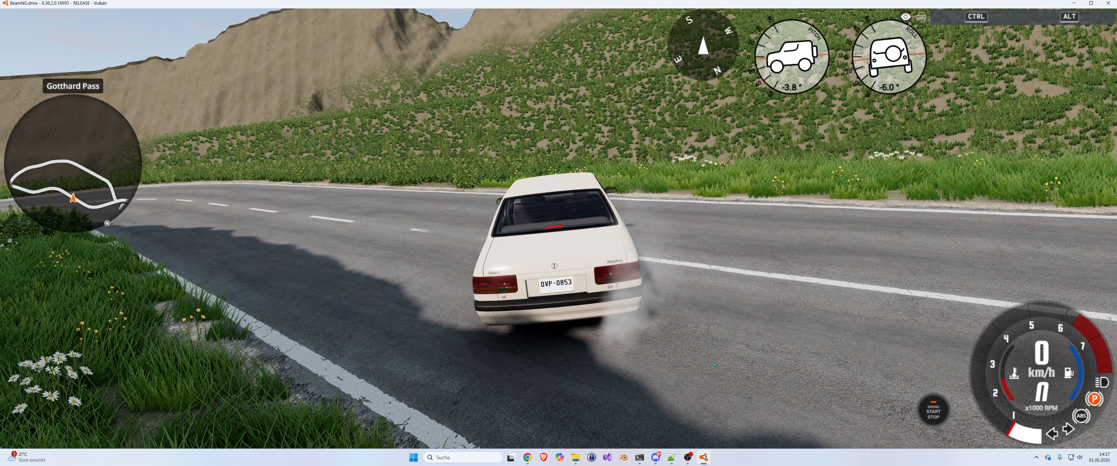
Use the free camera to examine the road, slopes and terrain around the car on Gotthard Pass.
right_drag(680, 338, 955, 265)
key(shift+c)
key(s)
key(w)
key(w)
key(w)
key(w)
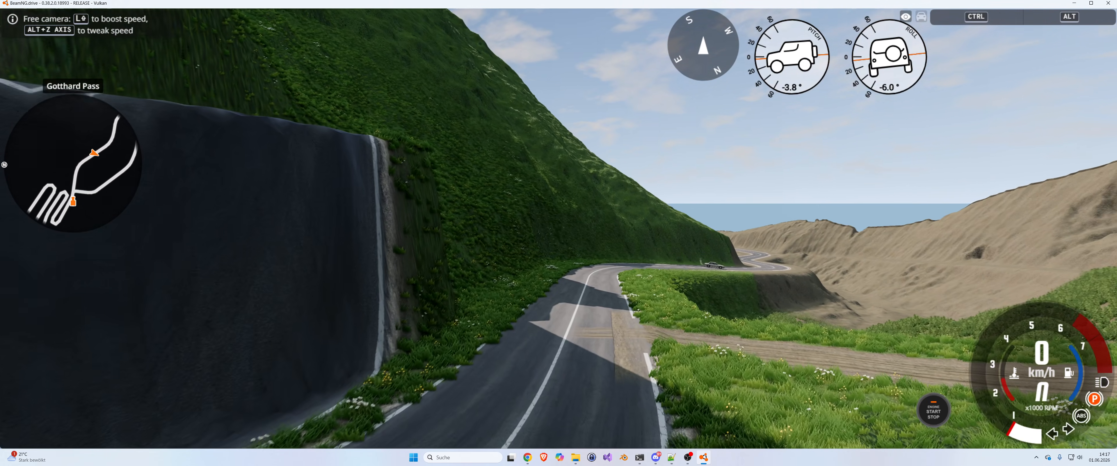
key(w)
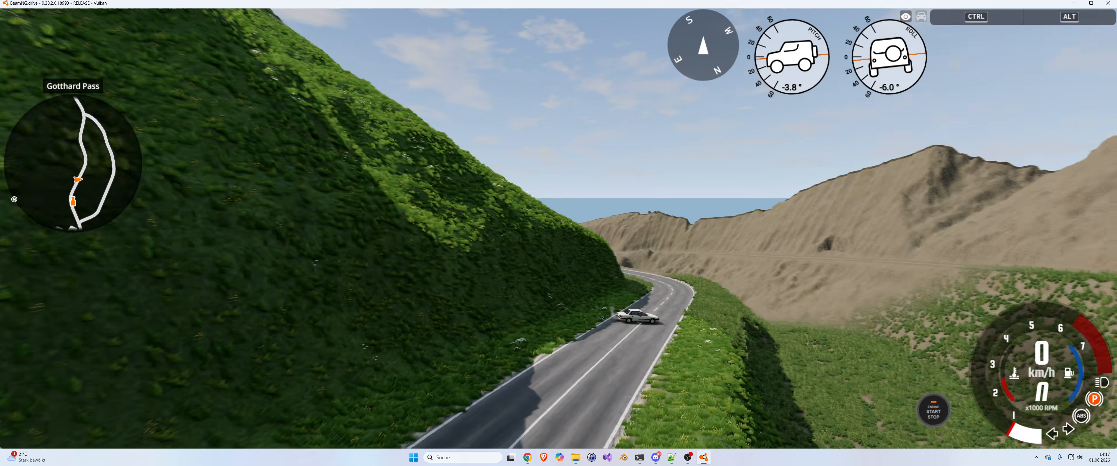
key(w)
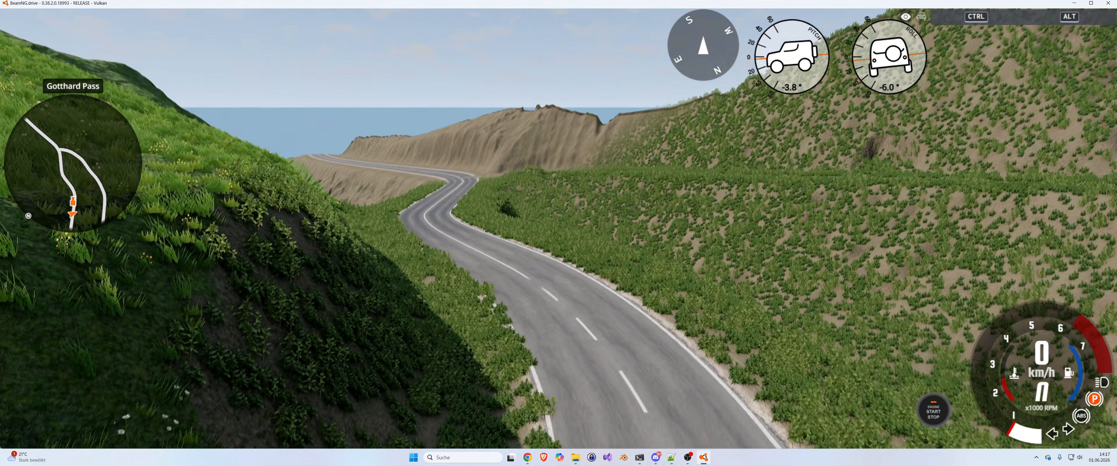
right_drag(559, 233, 932, 304)
key(d)
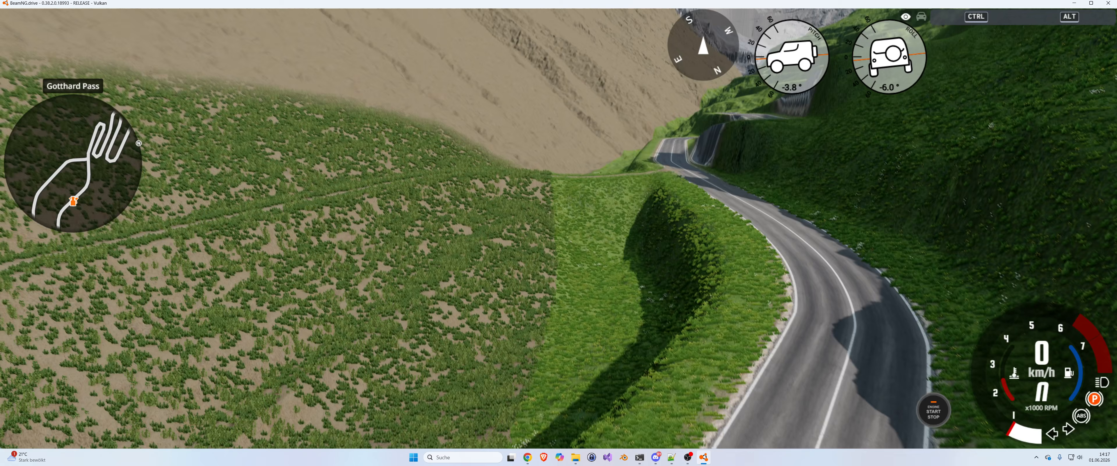
right_drag(559, 233, 564, 159)
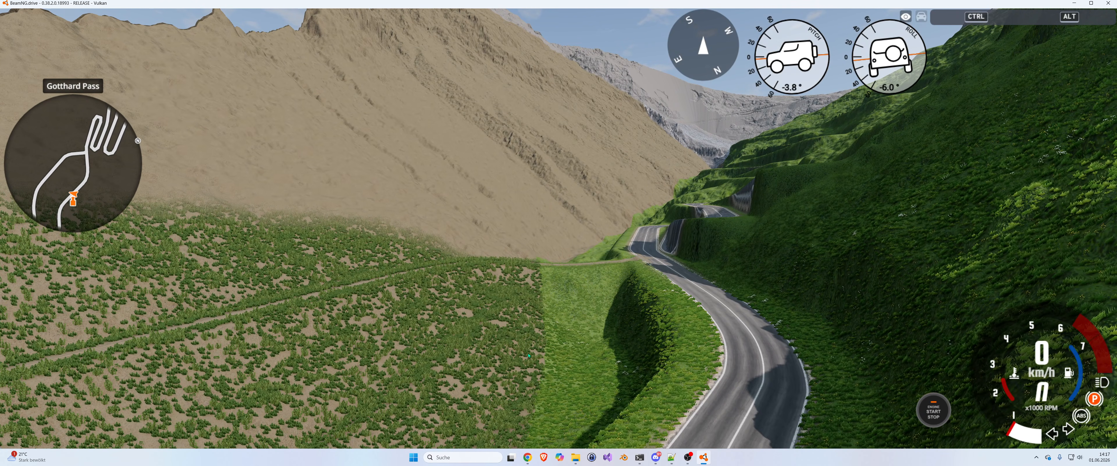
Launch BeamNG Mapping Tools and open its Generate Terrain tool.
key(alt+Tab)
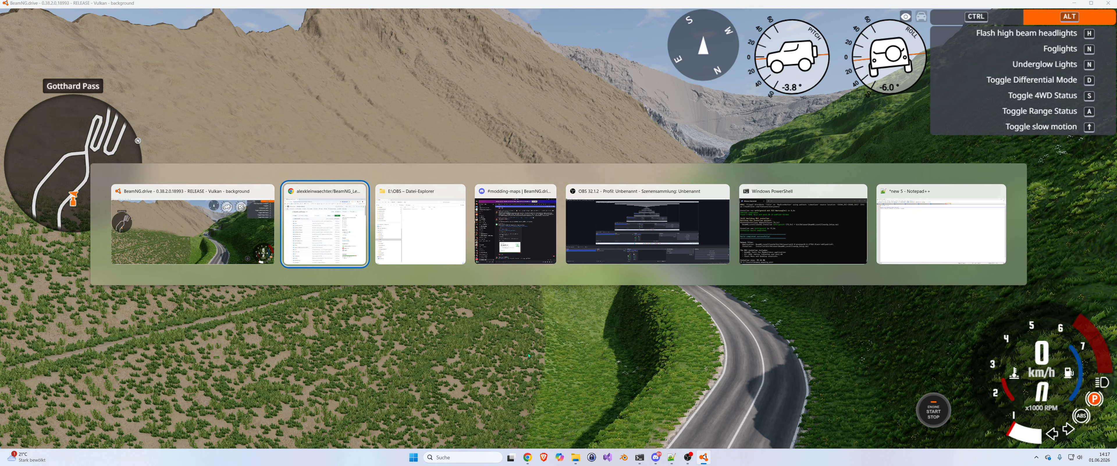
key(Escape)
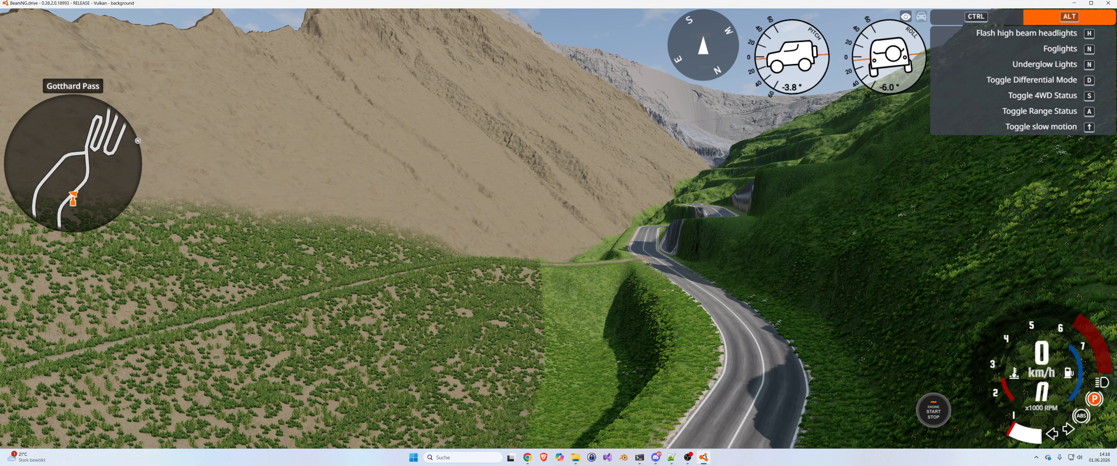
mouse_move(510, 459)
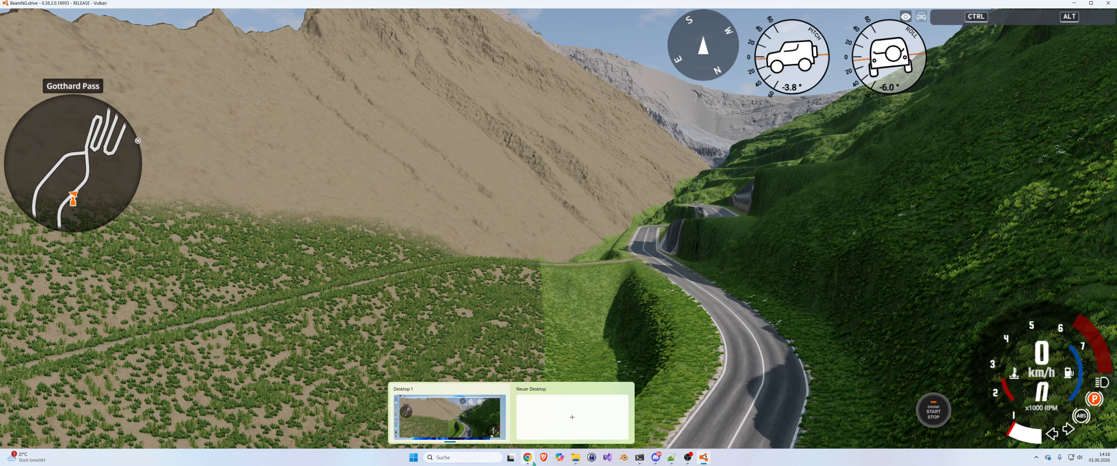
click(468, 457)
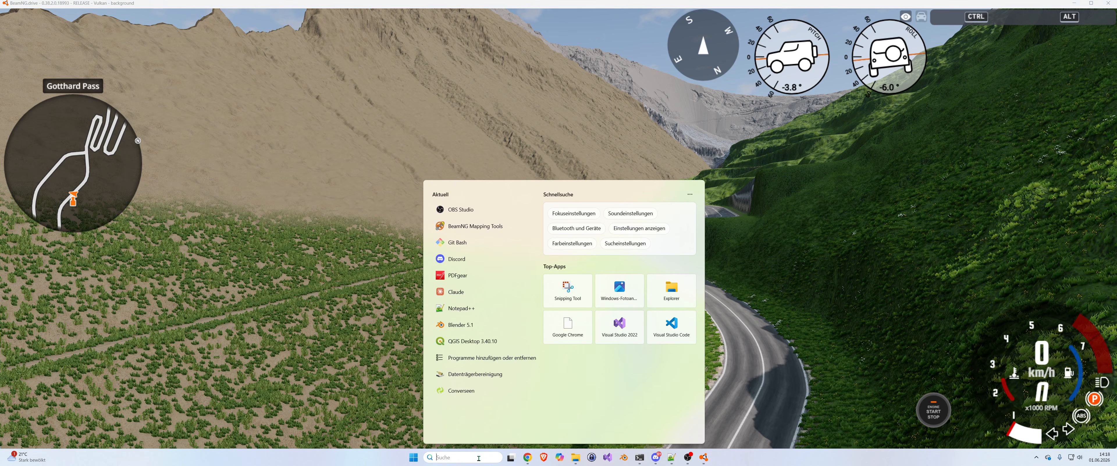
click(459, 227)
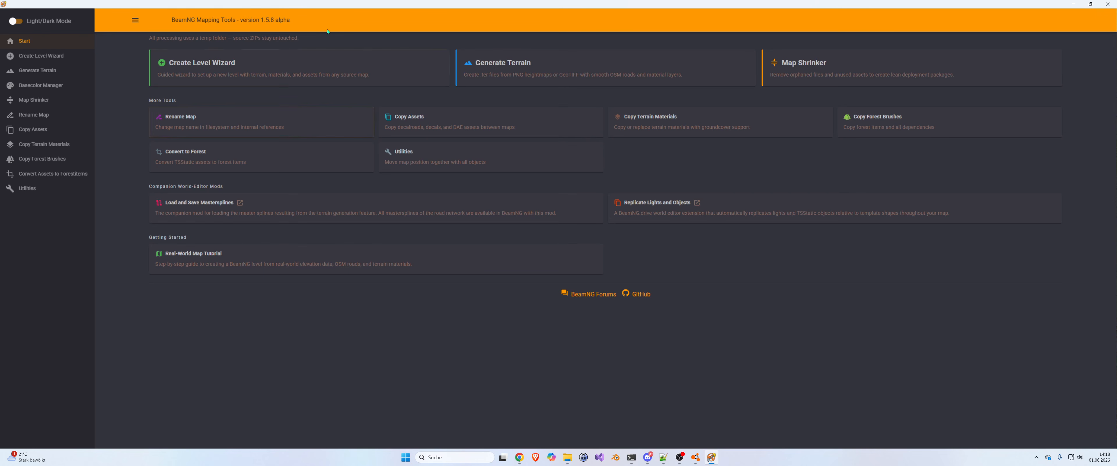
click(517, 69)
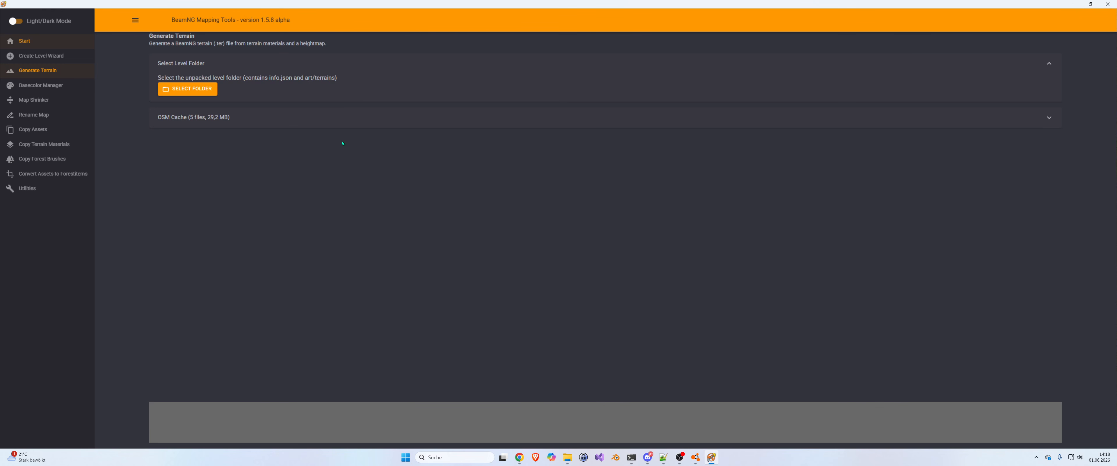
Select the gotthard folder under current/levels as the level folder for terrain generation.
click(198, 89)
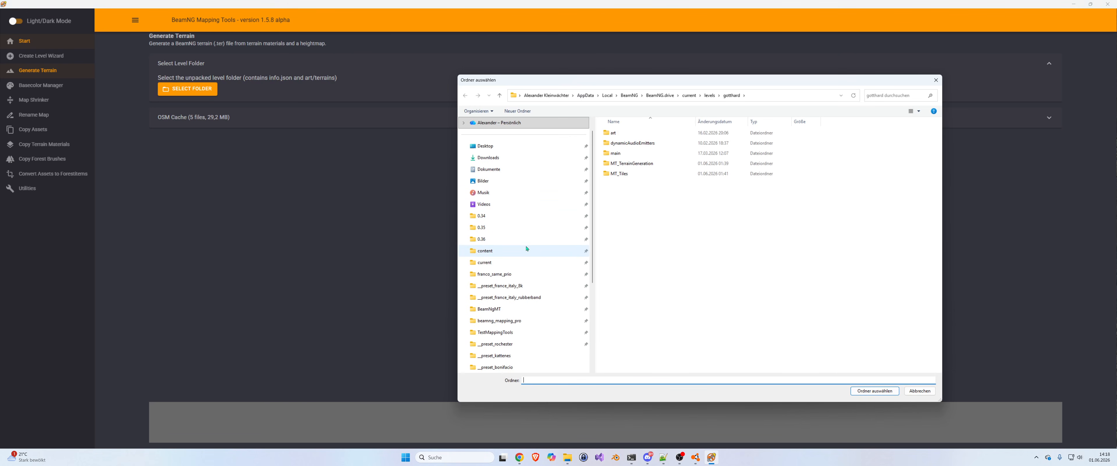
click(485, 262)
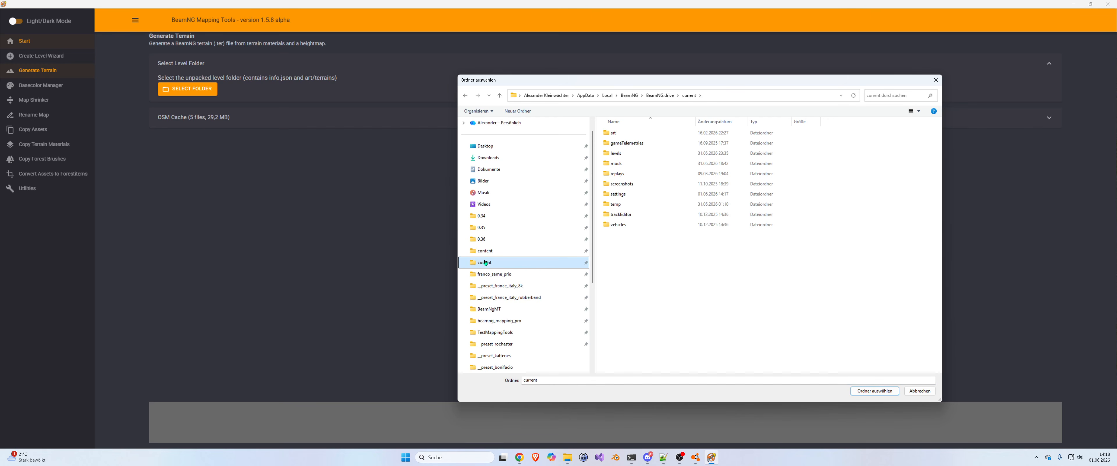
double_click(616, 153)
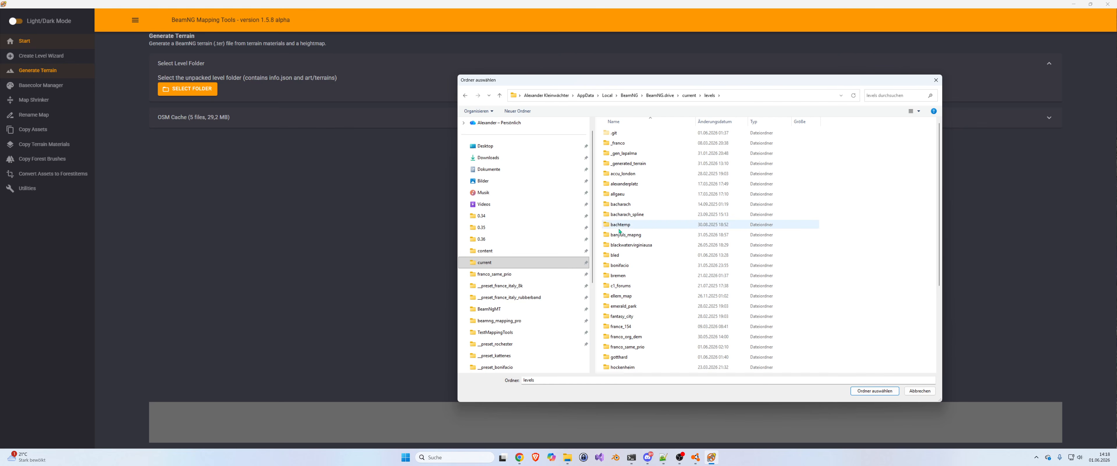
double_click(623, 356)
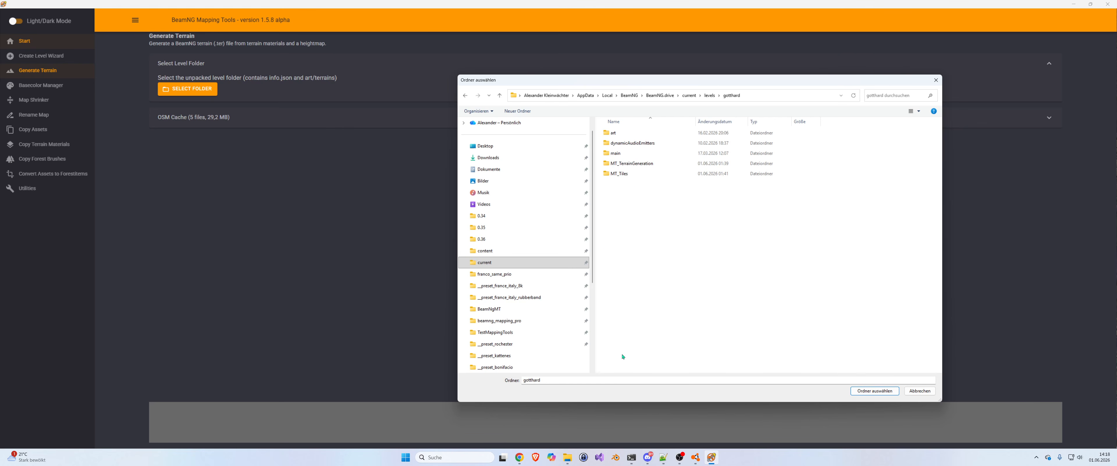
click(880, 392)
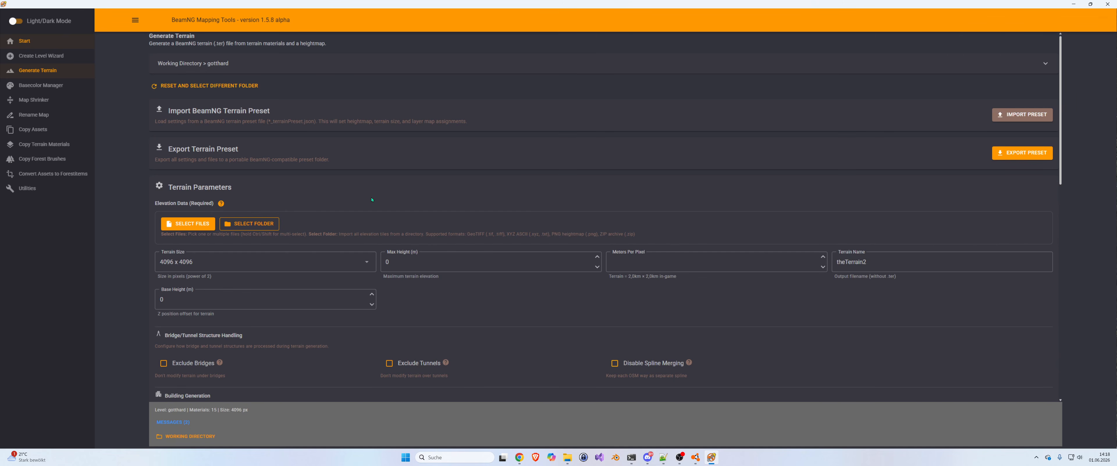
Import the terrain preset theTerrain2_terrainPreset.json from the __preset_gotthard folder in C:\temp.
scroll(351, 234, down, 3)
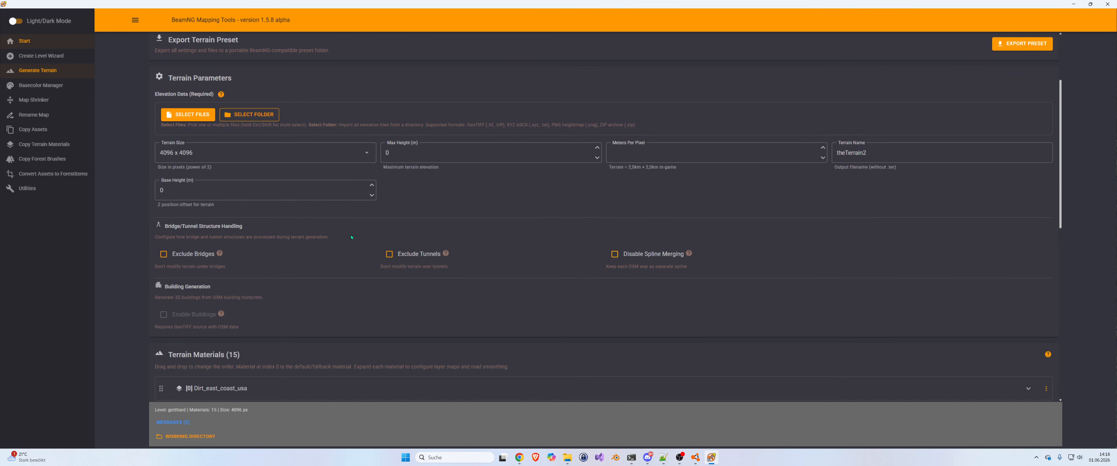
scroll(352, 237, down, 2)
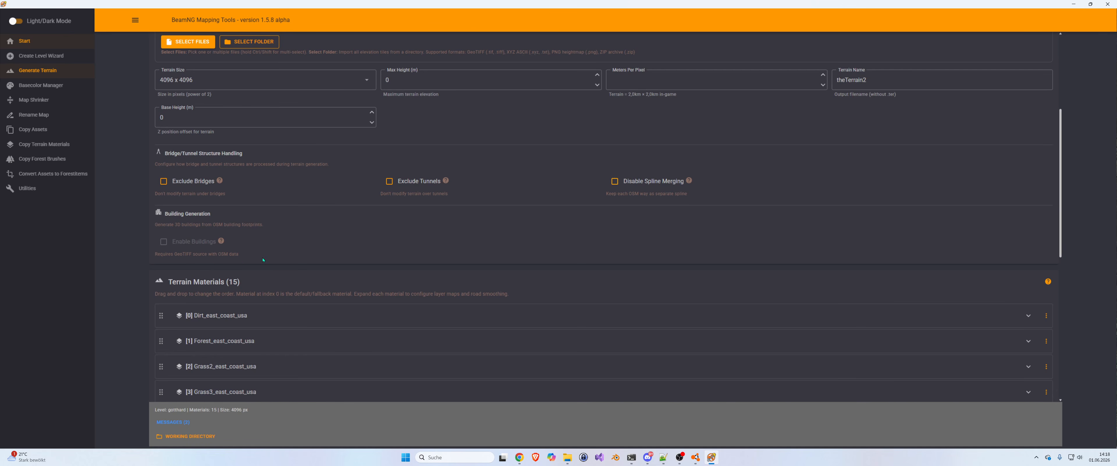
scroll(263, 258, up, 5)
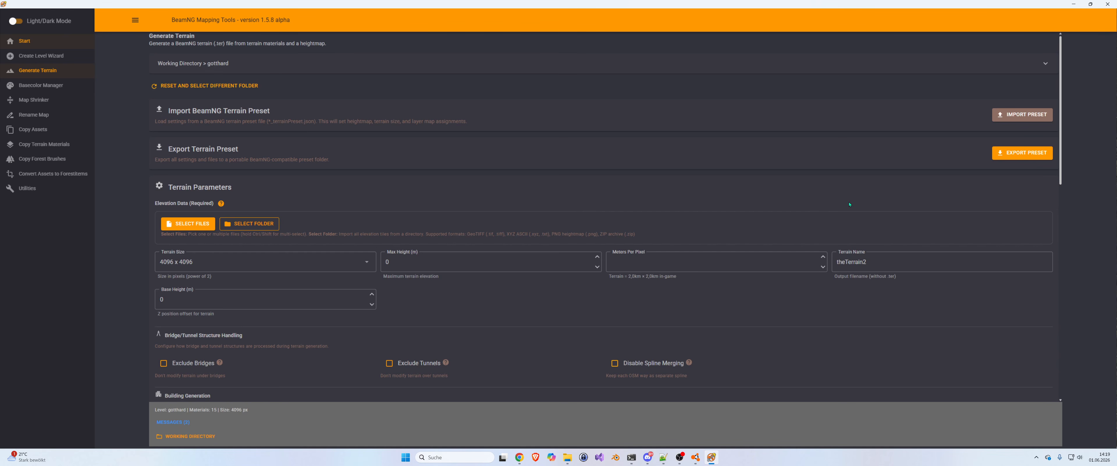
click(1023, 115)
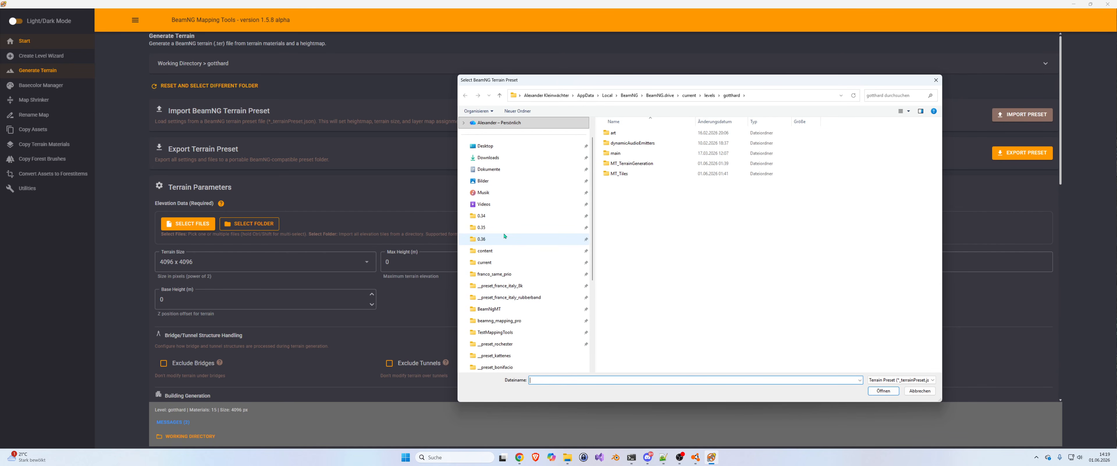
scroll(499, 230, down, 4)
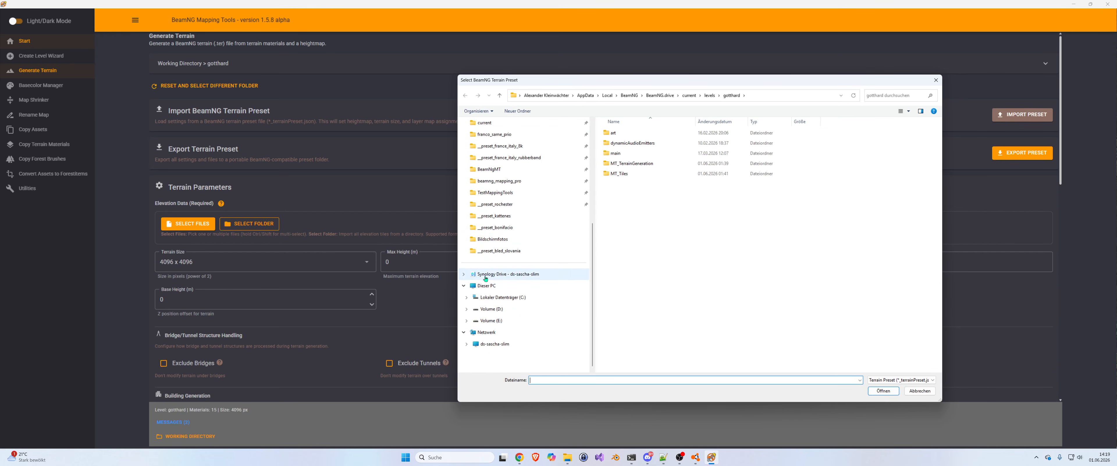
click(501, 297)
double_click(616, 245)
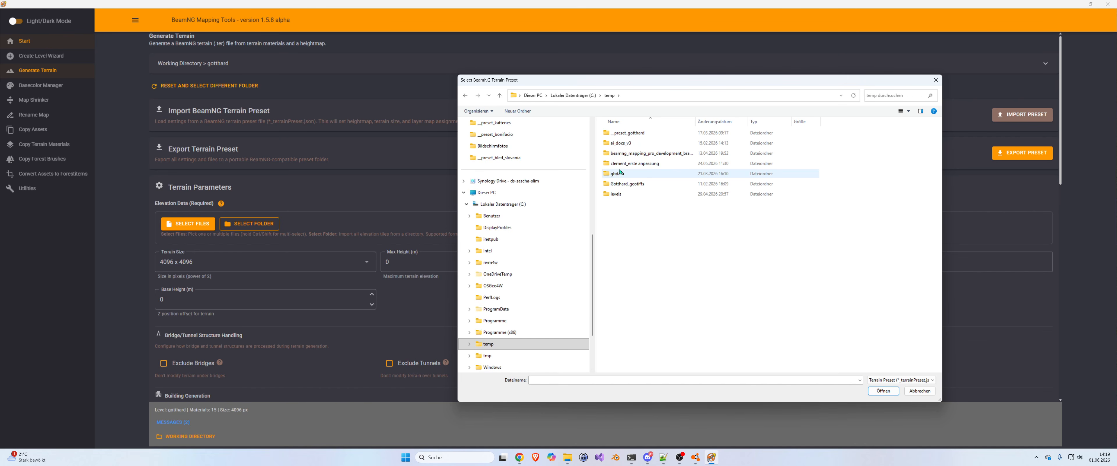
double_click(645, 134)
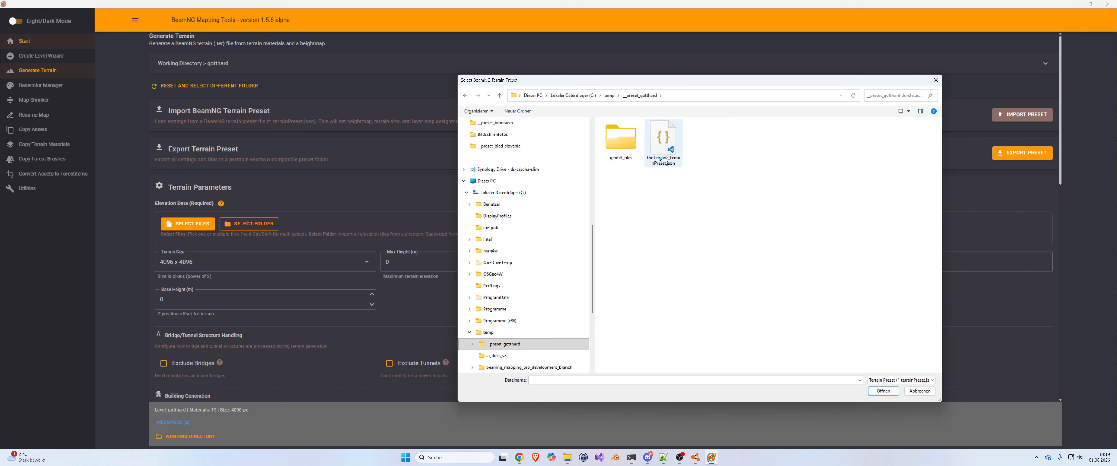
double_click(660, 148)
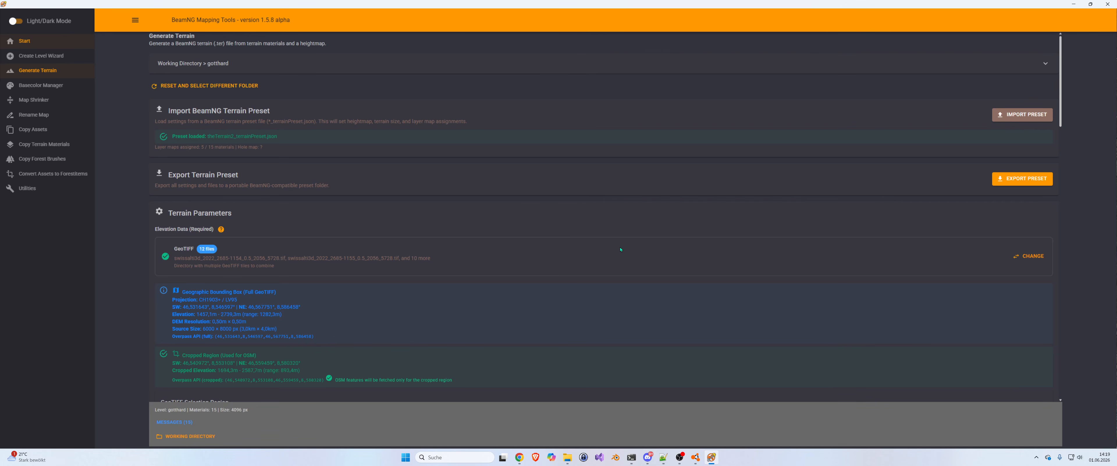
Set the DecalRoad node spacing to 1 m in the road width and lanes definition.
scroll(492, 219, down, 5)
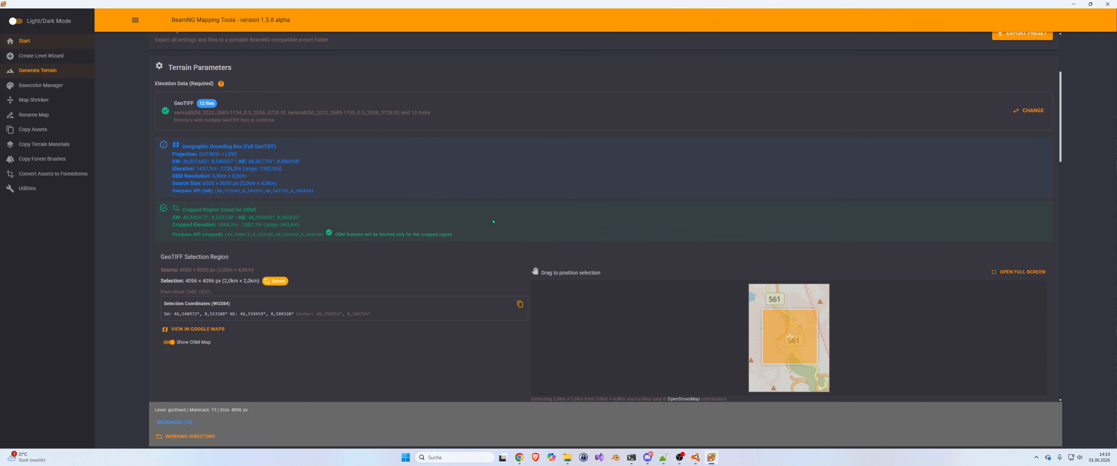
scroll(431, 251, down, 7)
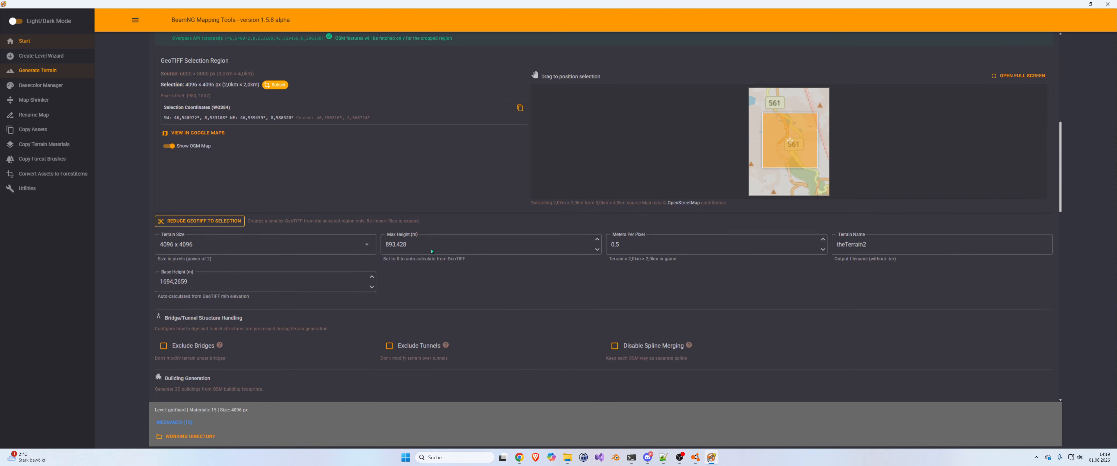
scroll(432, 251, down, 4)
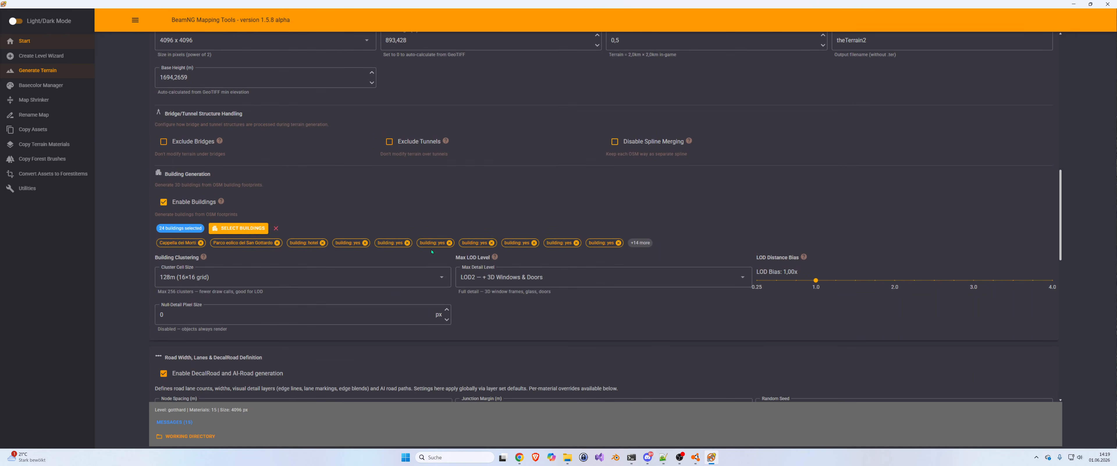
scroll(431, 251, down, 4)
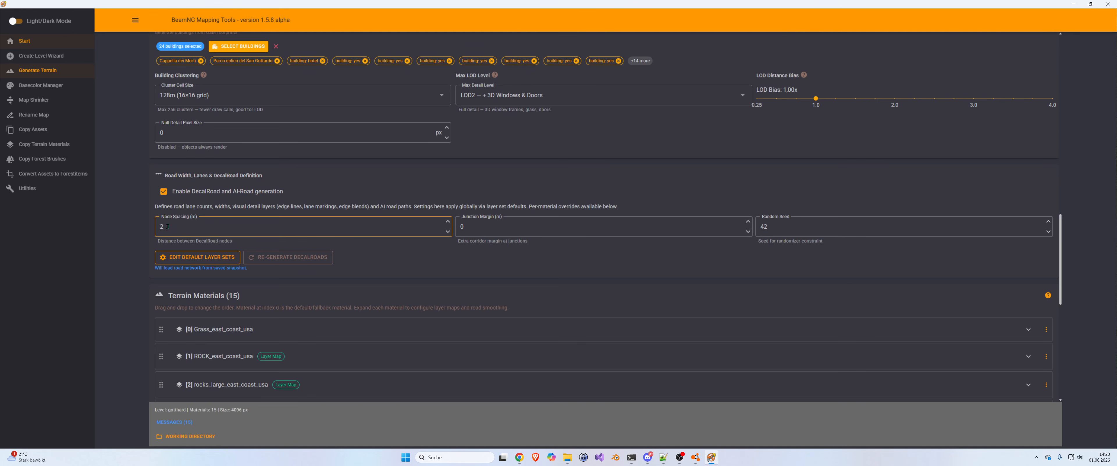
click(167, 225)
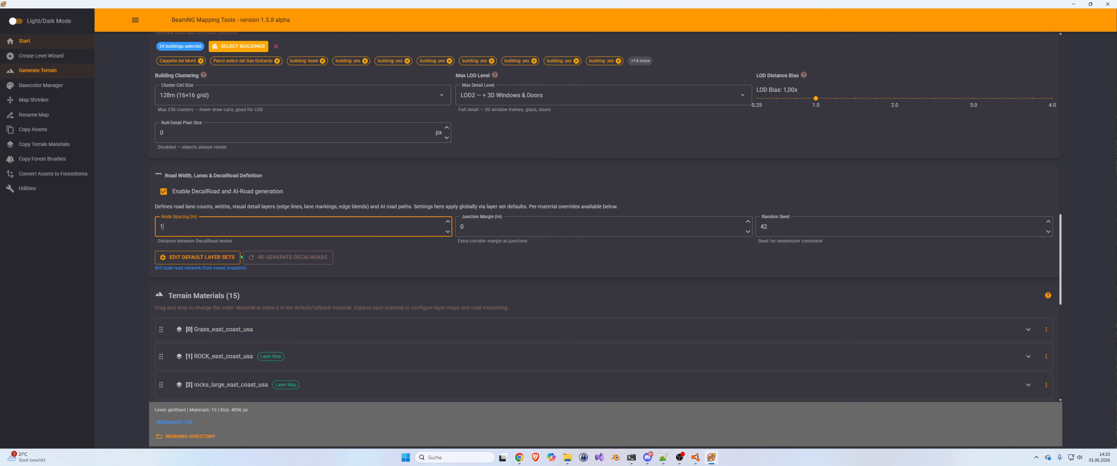
Switch to BeamNG.drive and fly the free camera along the pass road to inspect its bends.
mouse_move(697, 460)
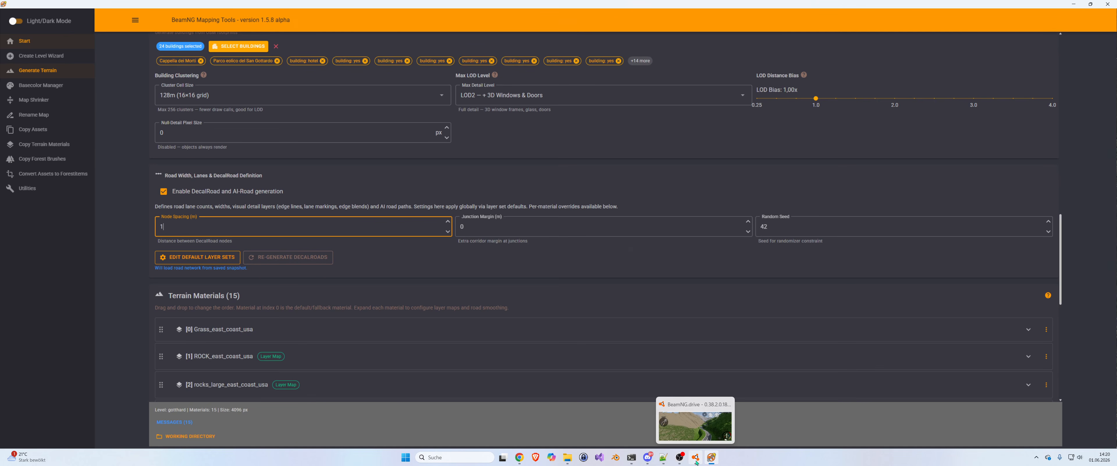
click(697, 461)
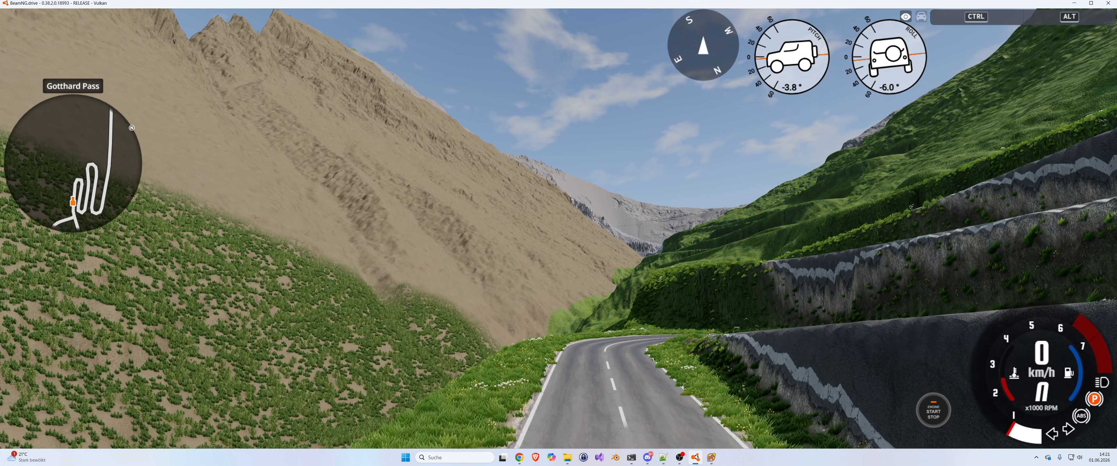
key(w)
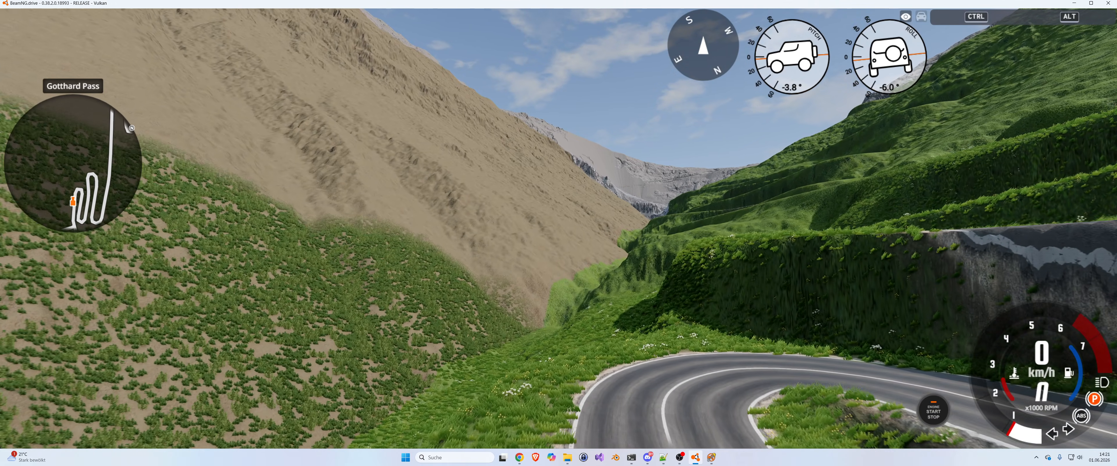
Inspect the retaining walls, road edges and stacked hairpins along the pass road with the free camera.
right_drag(559, 233, 850, 245)
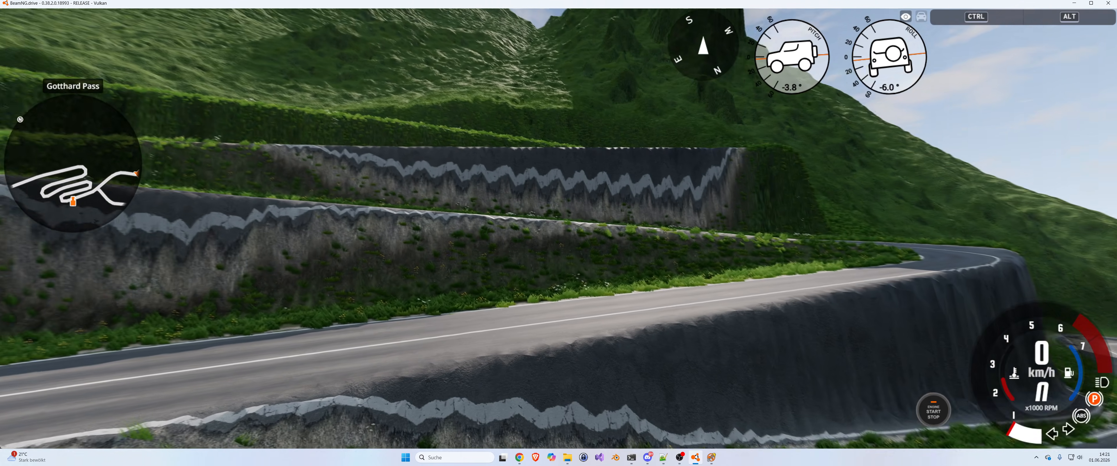
key(s)
key(w)
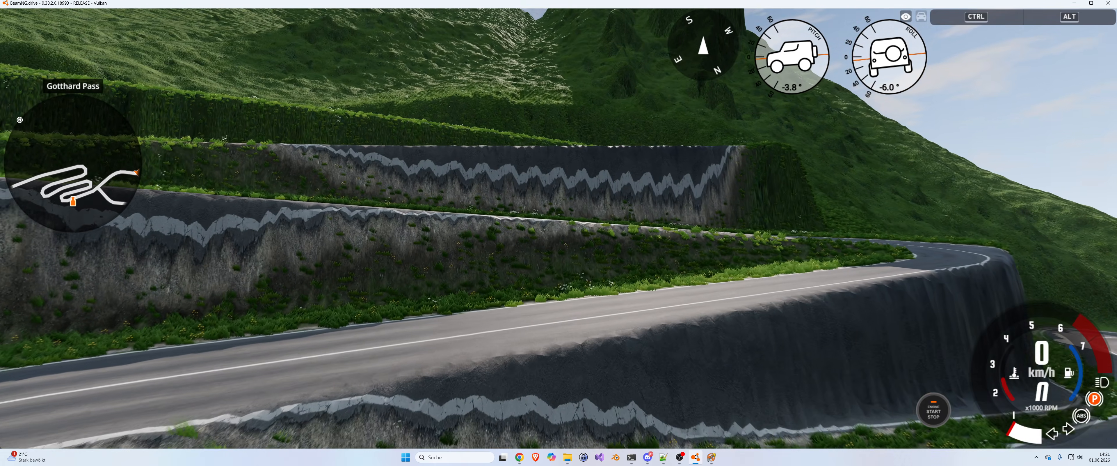
key(w)
right_drag(559, 233, 712, 278)
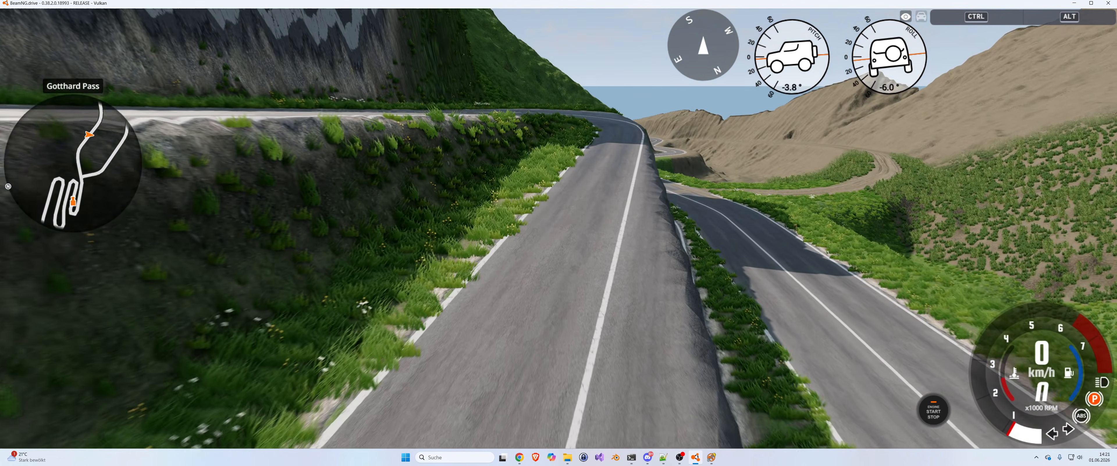
key(s)
right_drag(563, 327, 582, 345)
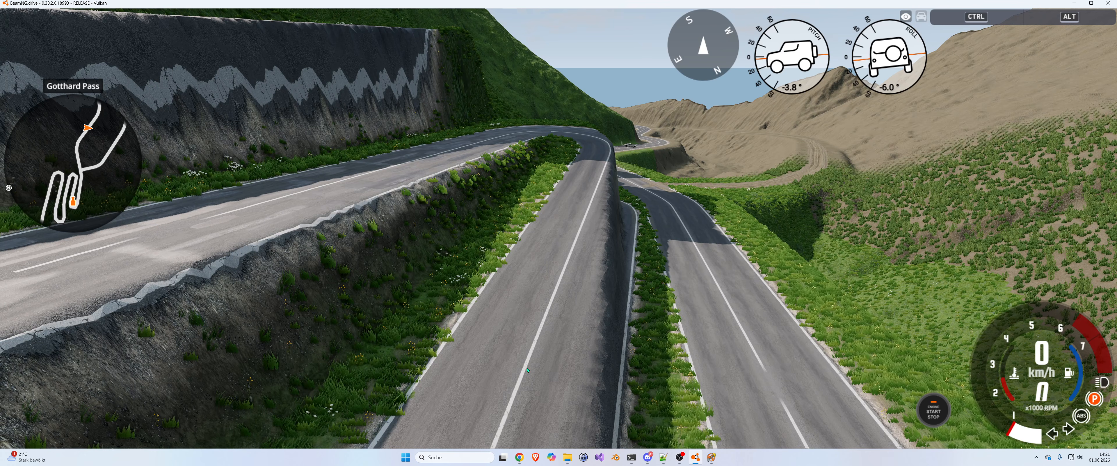
right_drag(559, 233, 711, 233)
key(w)
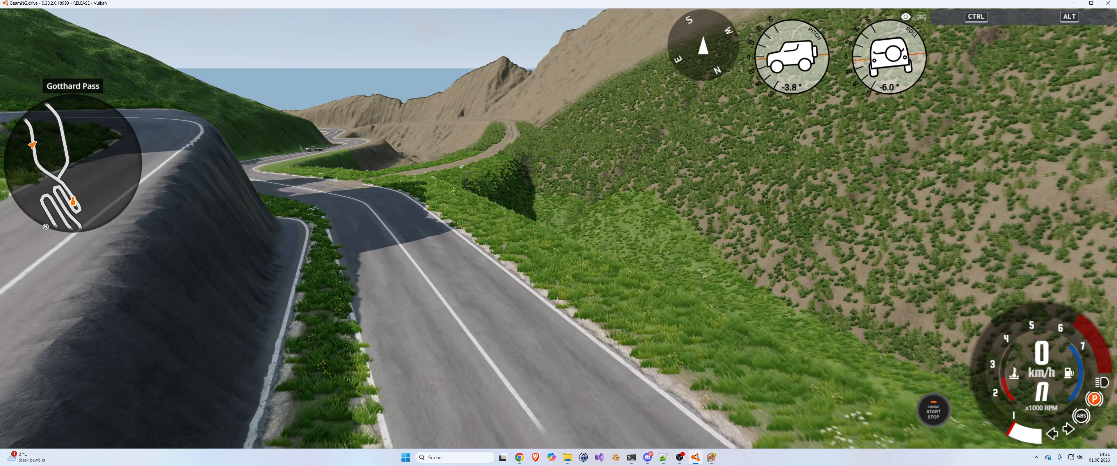
right_drag(559, 233, 339, 162)
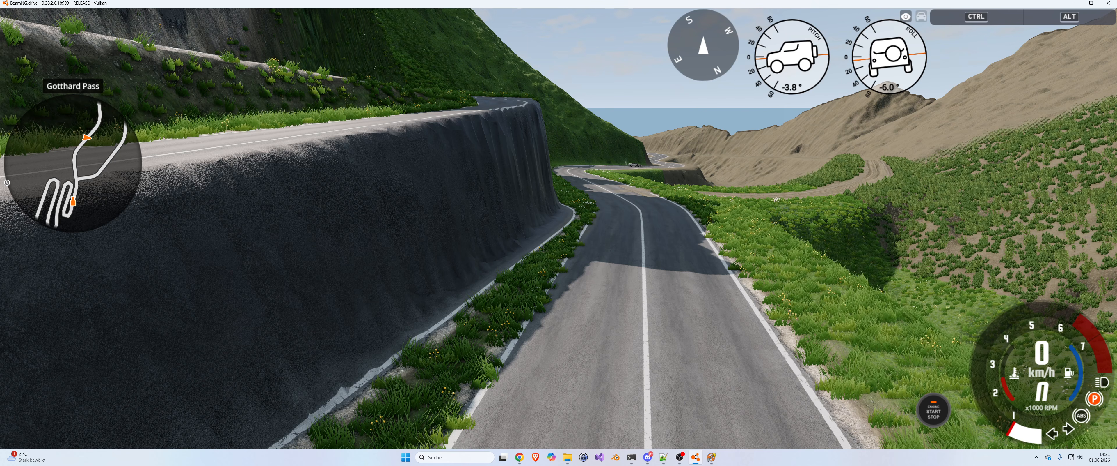
right_drag(480, 299, 504, 275)
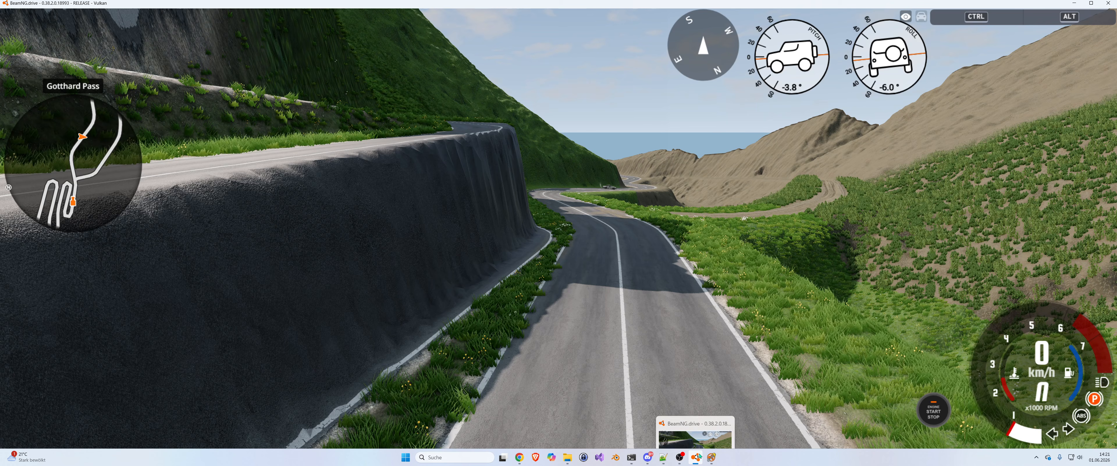
Switch to BeamNG Mapping Tools and review the motorway entry of the DecalRoad default layer sets without saving.
click(712, 458)
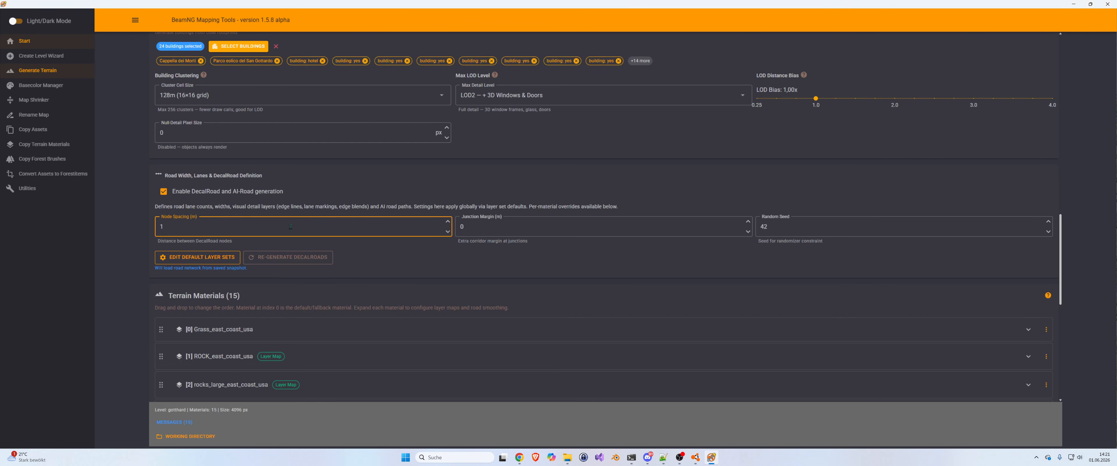
click(194, 257)
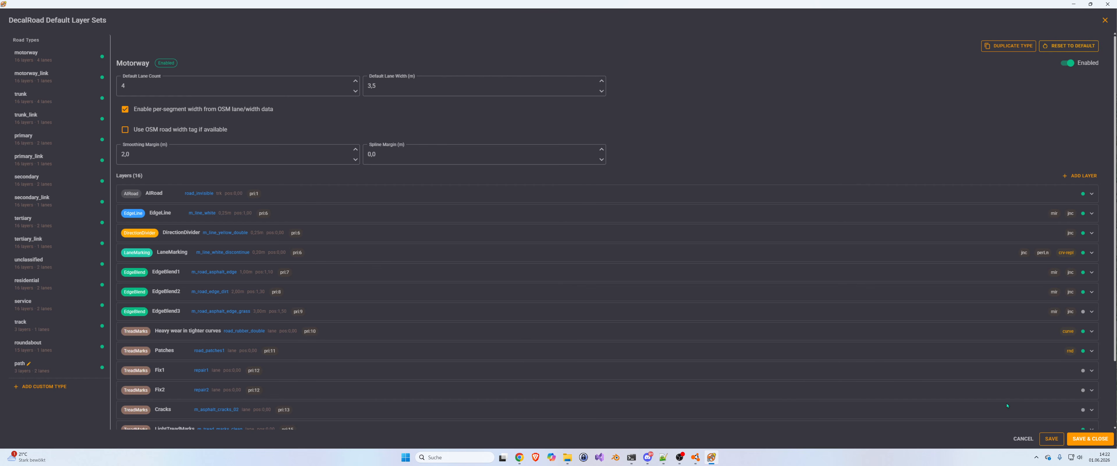
click(1023, 439)
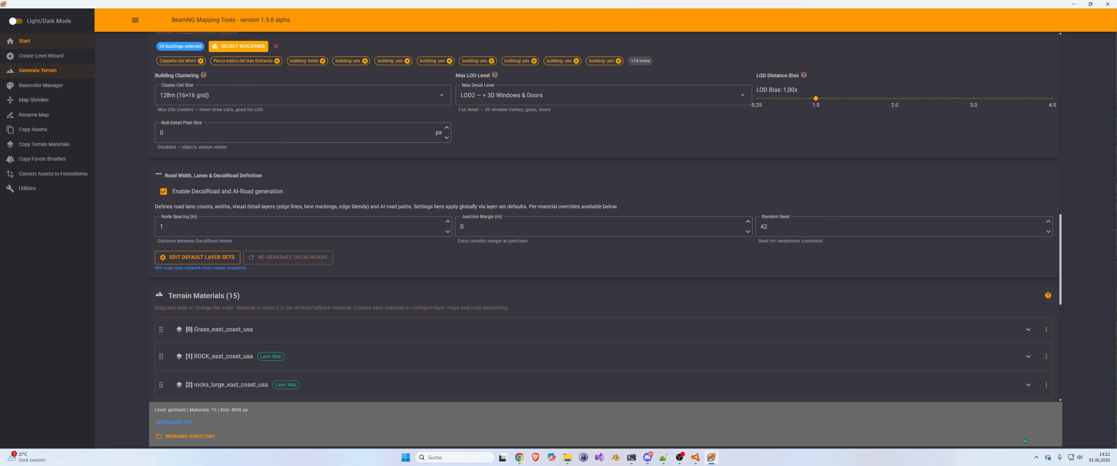
Check which OSM road features are assigned to the GROUNDMODEL_ASPHALT1_east_coast_usa terrain material, without changing the selection.
scroll(415, 295, down, 6)
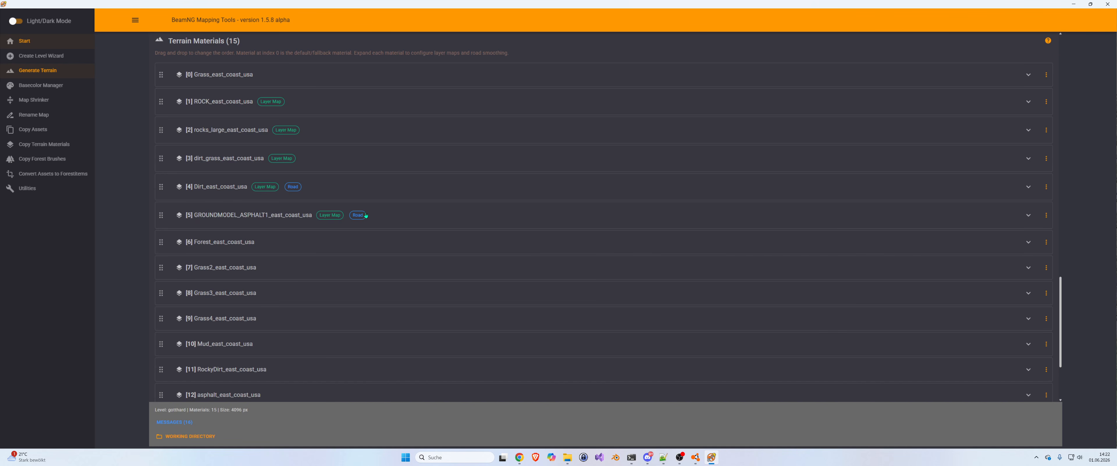
click(207, 216)
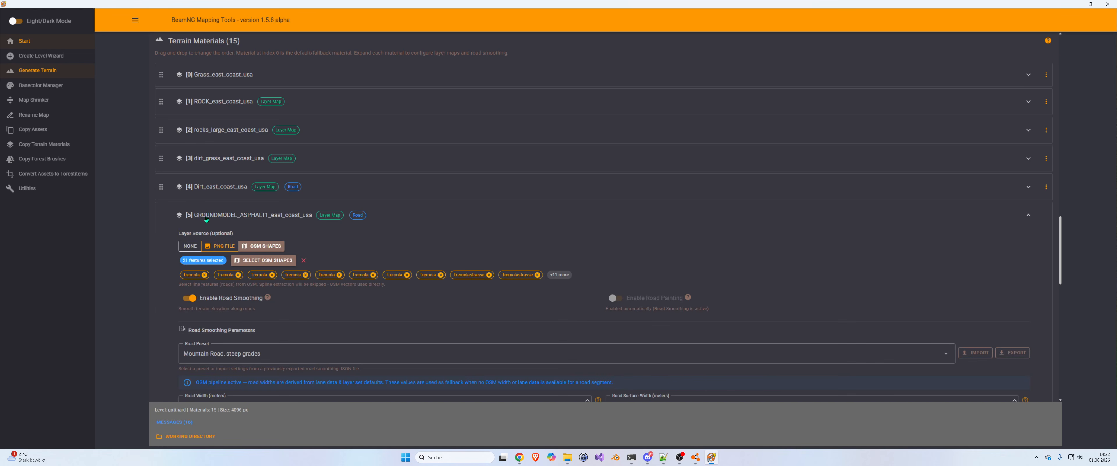
click(253, 261)
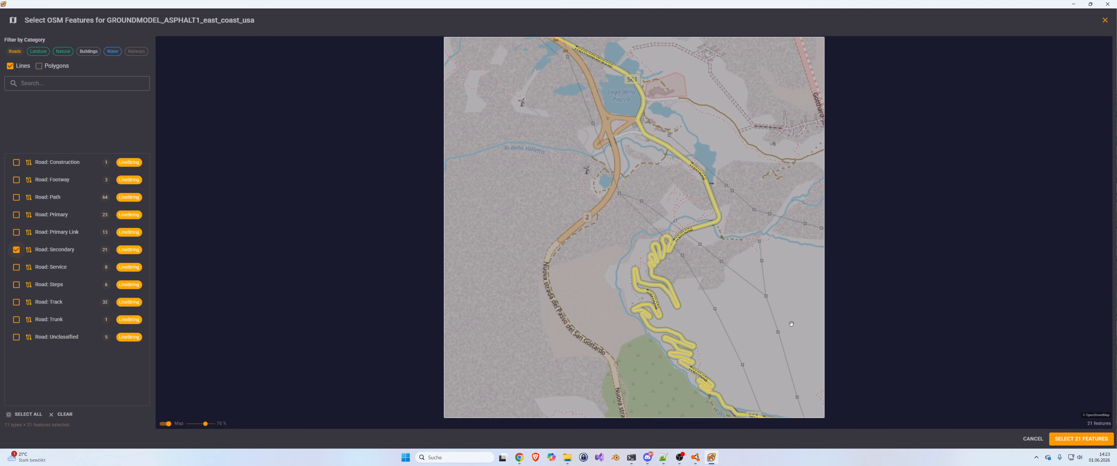
click(1051, 440)
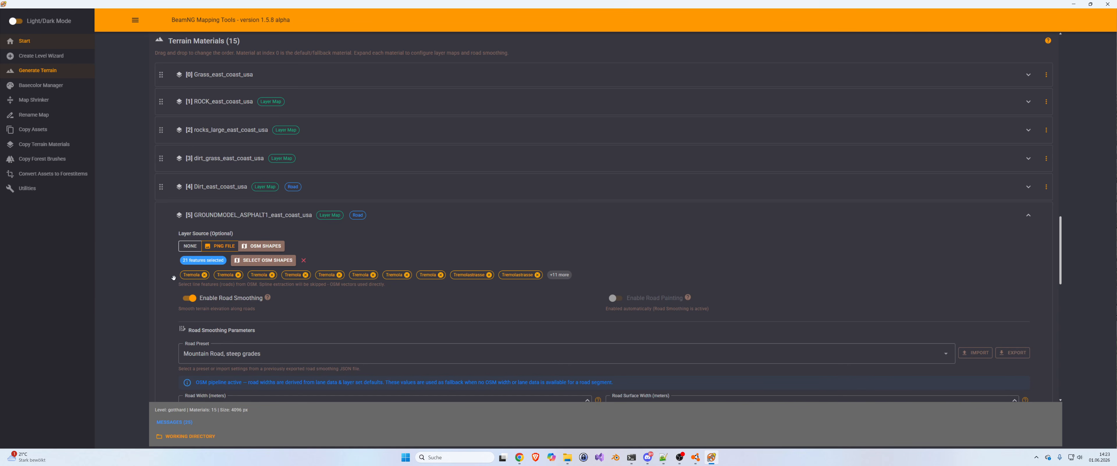
Set the default lane width of the secondary road type to 2.5 m in the DecalRoad default layer sets.
scroll(246, 281, up, 3)
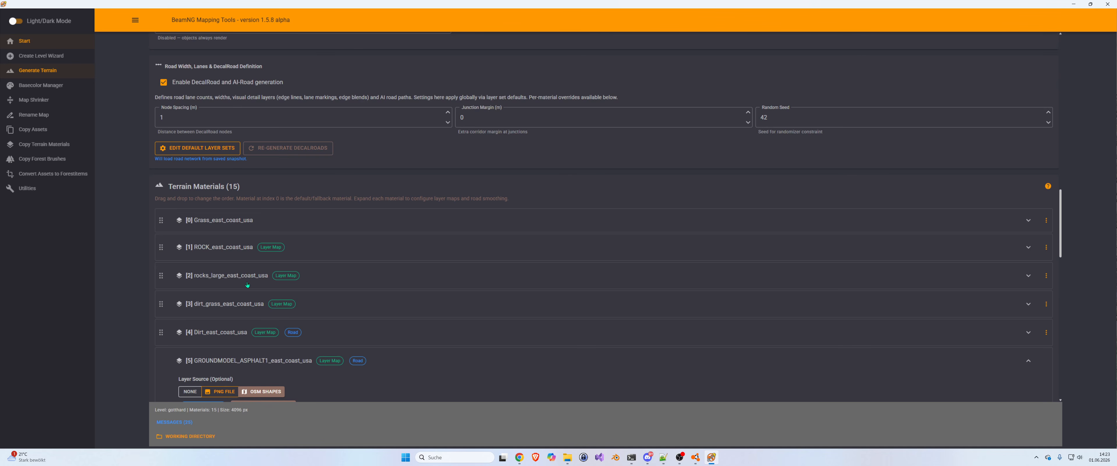
scroll(248, 284, up, 4)
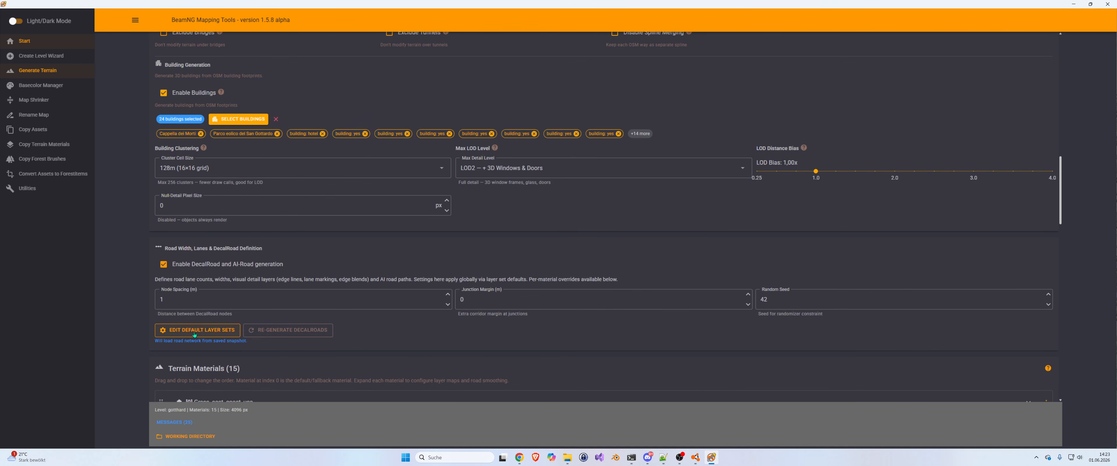
click(196, 330)
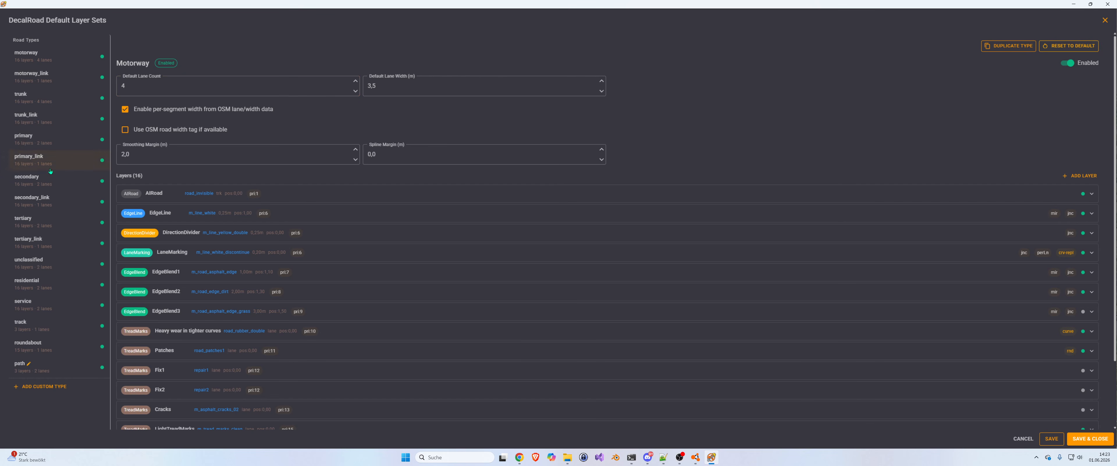
click(27, 182)
drag(376, 86, 366, 86)
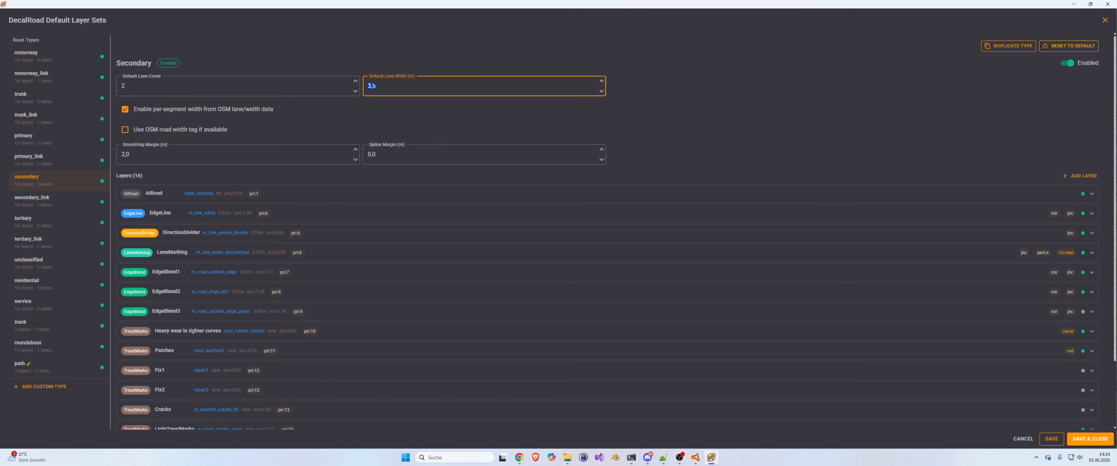
text(2)
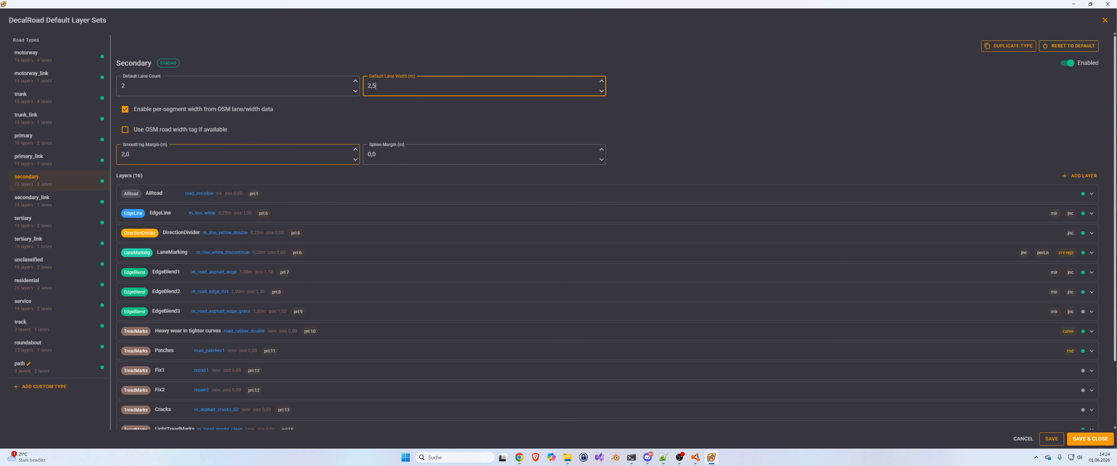
For secondary roads, set smoothing margin 1.0 m and spline margin -0.5 m, disable per-segment OSM width, and save the layer sets.
drag(130, 155, 120, 156)
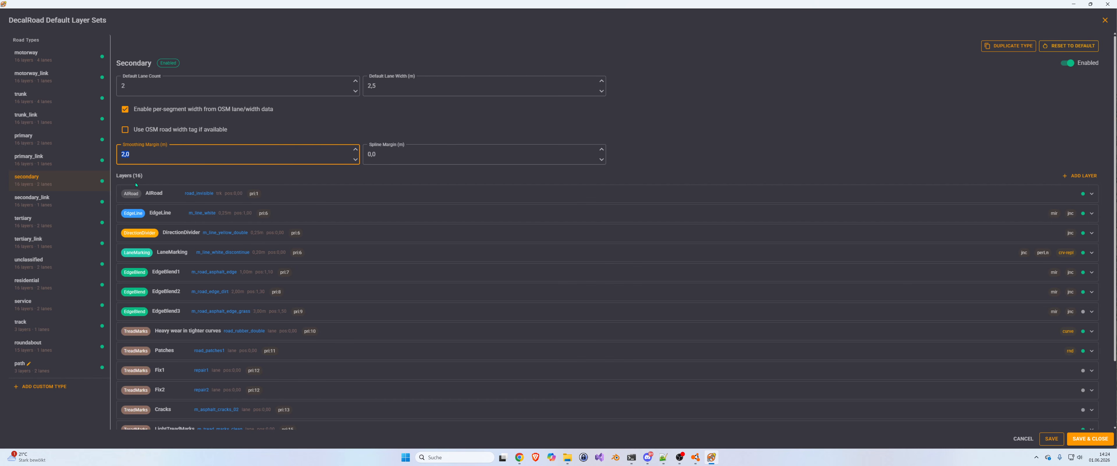
text(1)
click(384, 154)
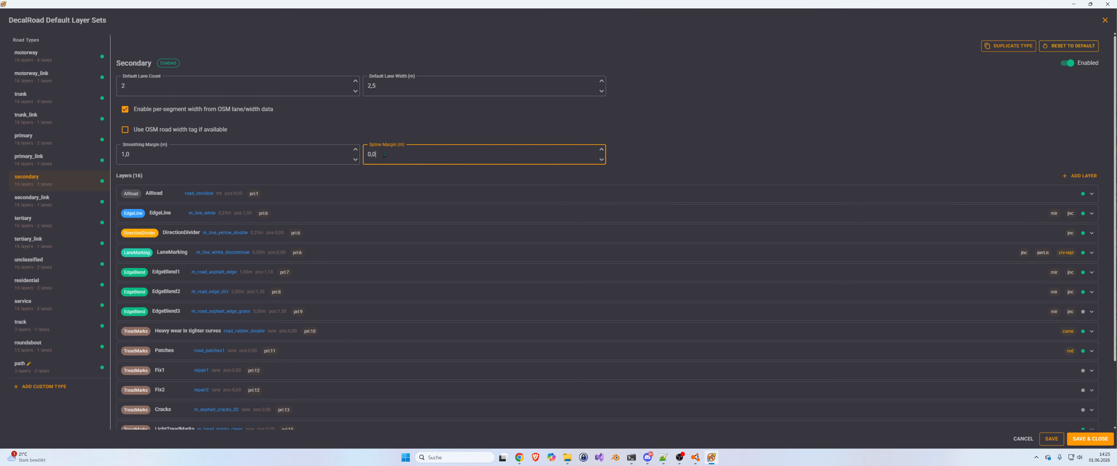
key(BackSpace)
click(400, 118)
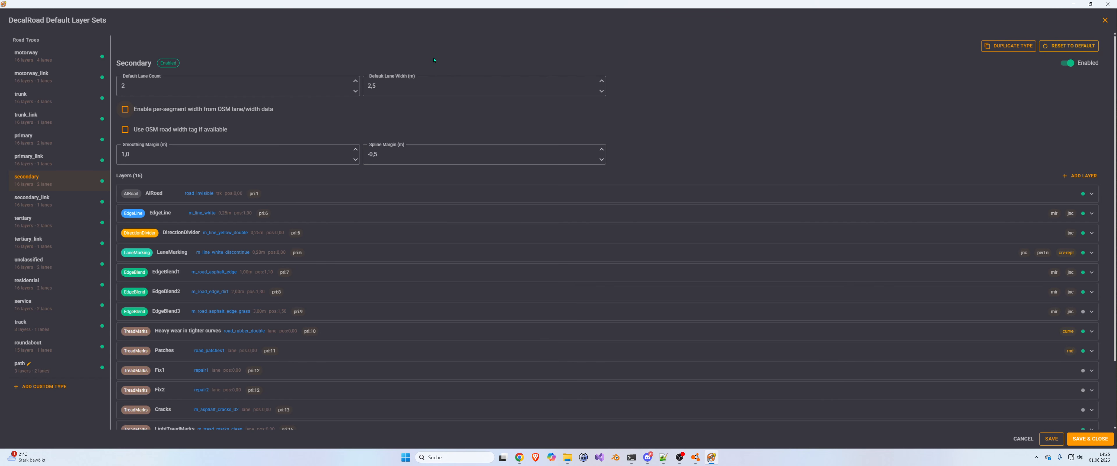
click(1077, 439)
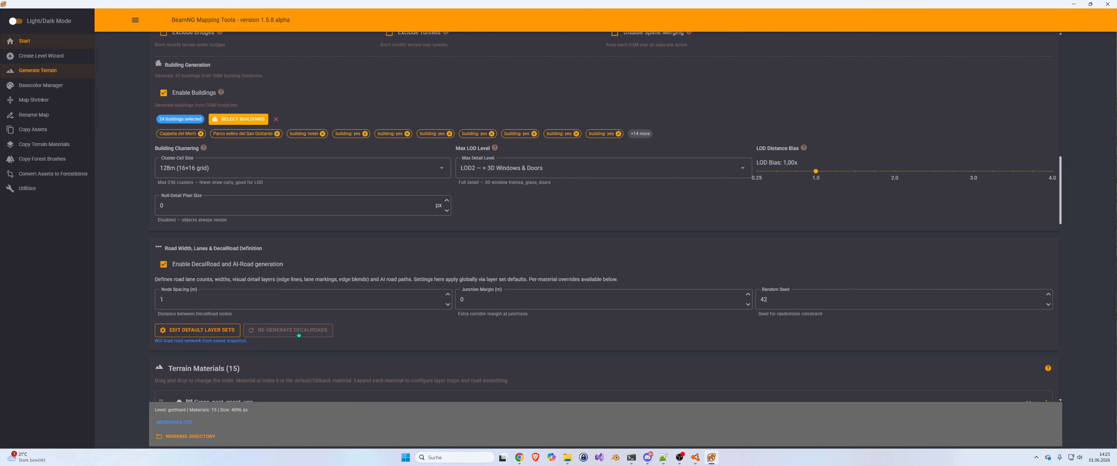
Generate the terrain theTerrain2 for the gotthard level with the updated road settings.
click(299, 330)
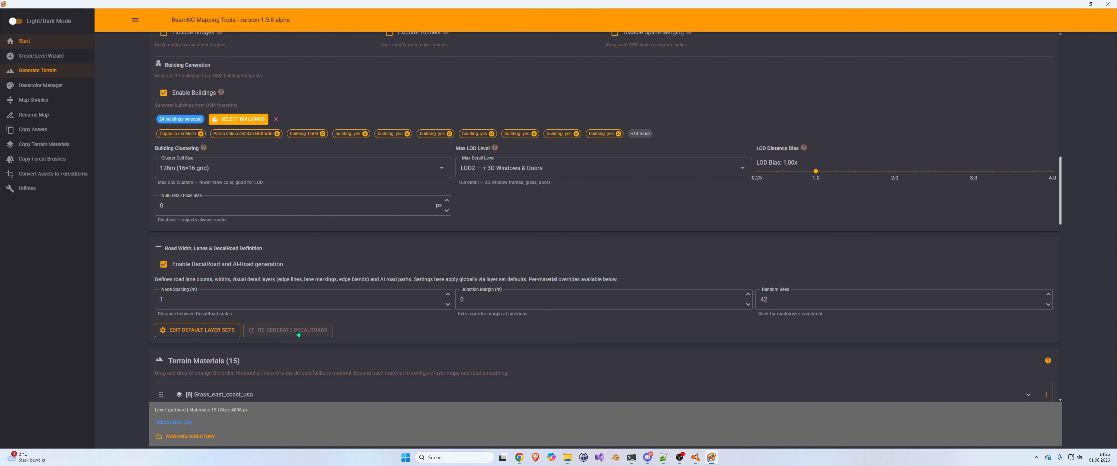
scroll(391, 316, down, 7)
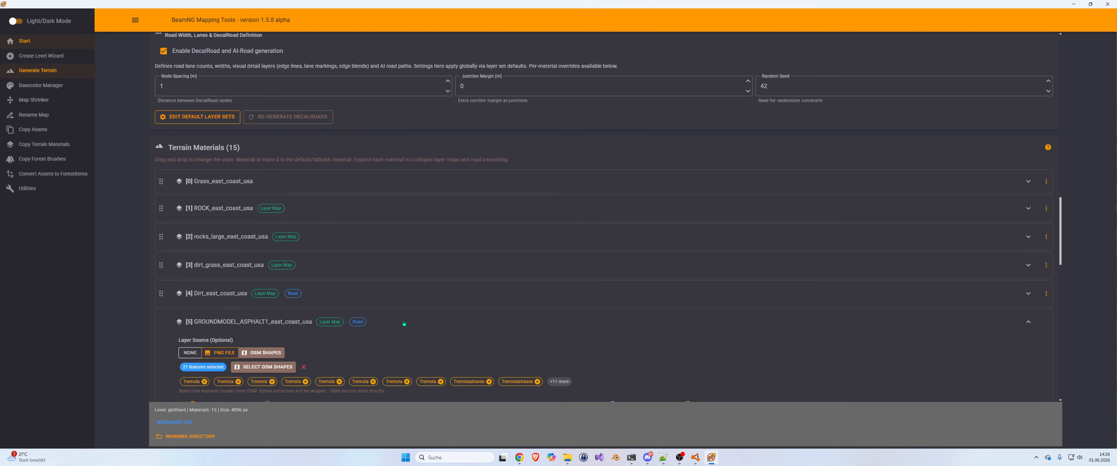
scroll(483, 329, down, 15)
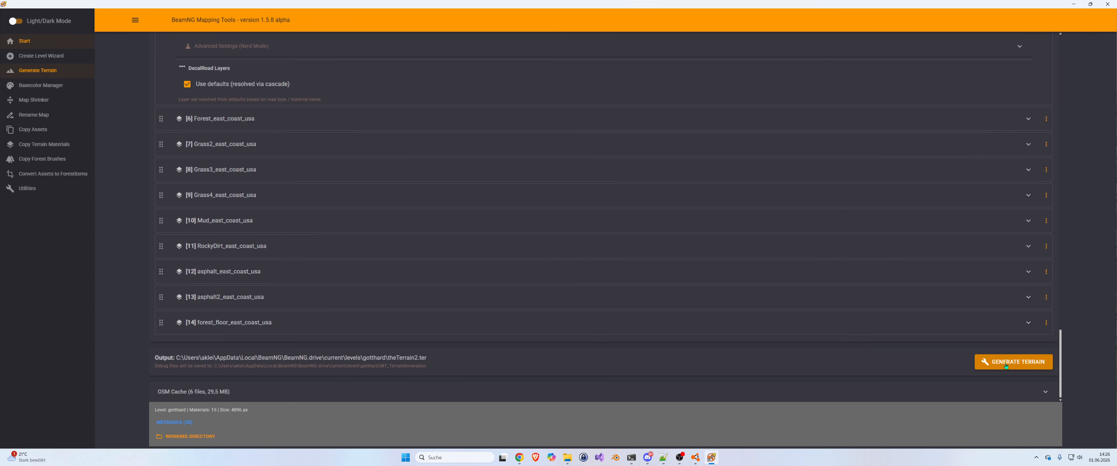
click(1011, 362)
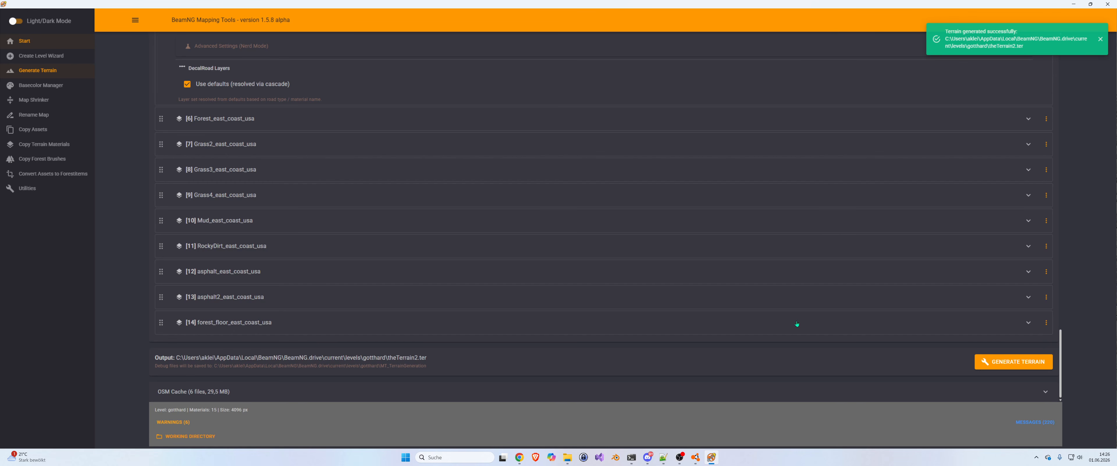
Review the terrain size, height and meters-per-pixel settings used for the gotthard terrain.
scroll(725, 214, up, 10)
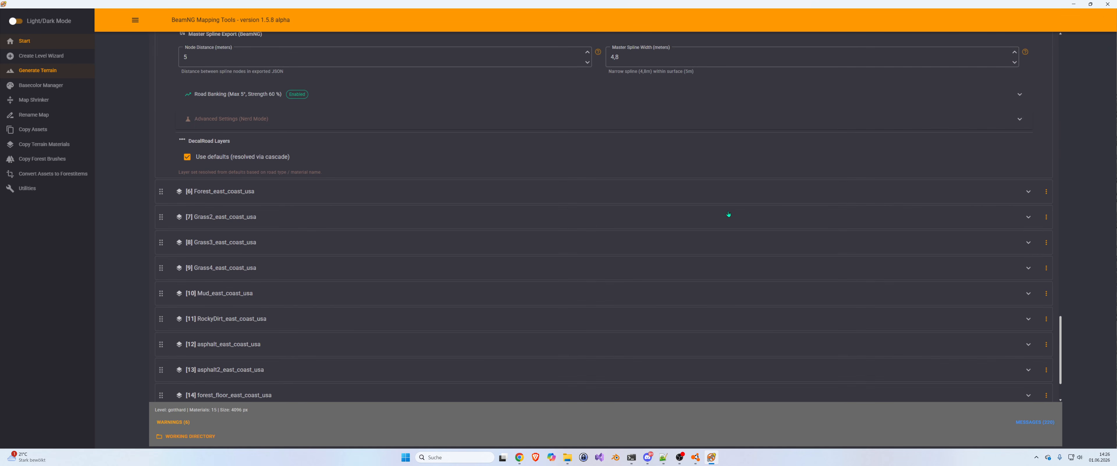
scroll(542, 215, up, 10)
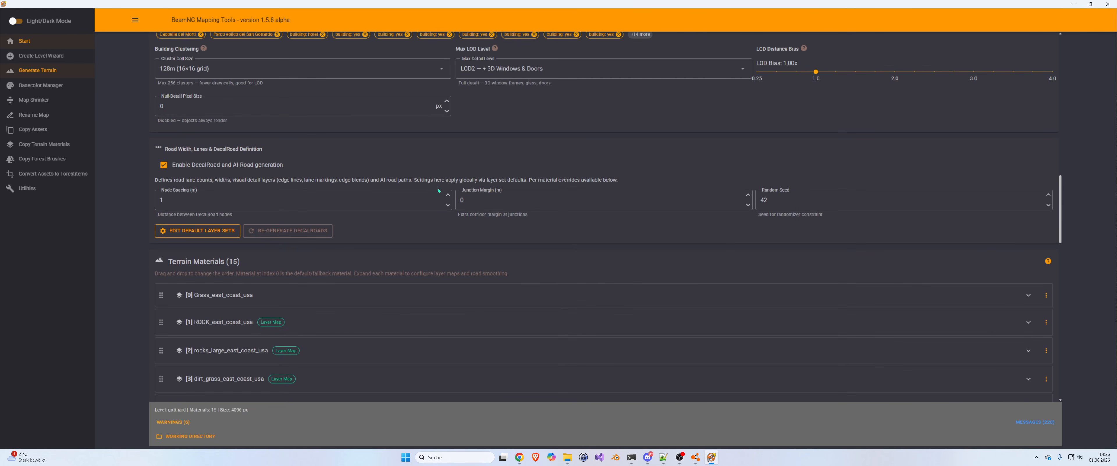
scroll(436, 191, up, 3)
scroll(435, 190, up, 7)
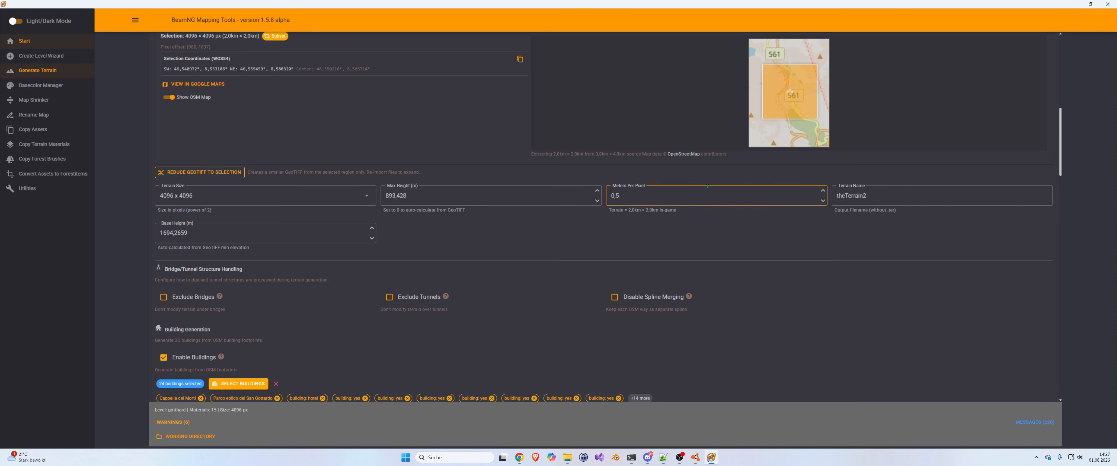
scroll(1025, 319, down, 20)
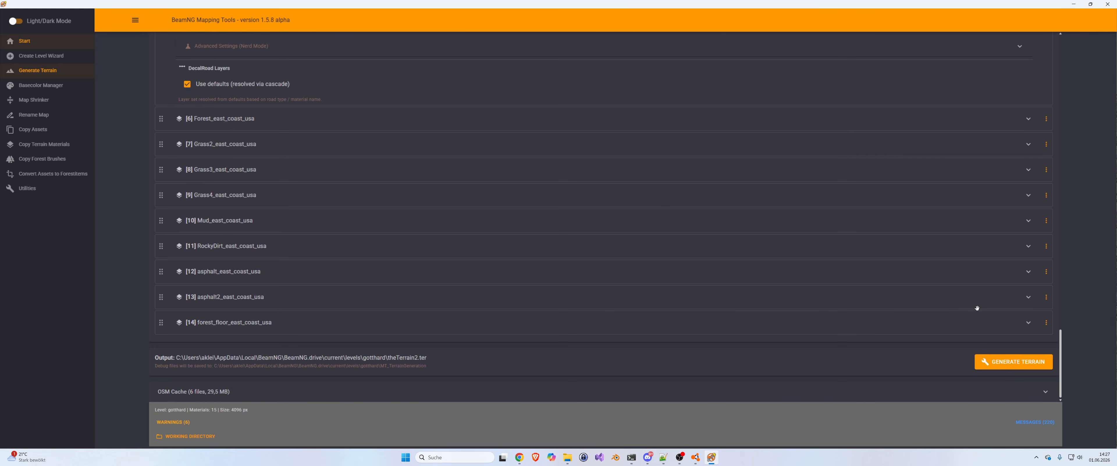
Switch to BeamNG.drive and start a new Freeroam session on the Gotthard Pass level.
click(696, 457)
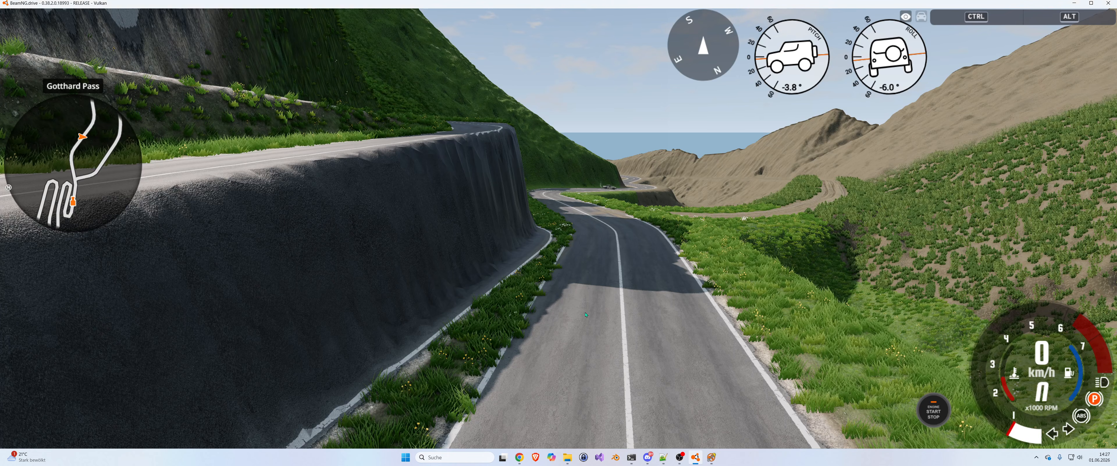
key(Escape)
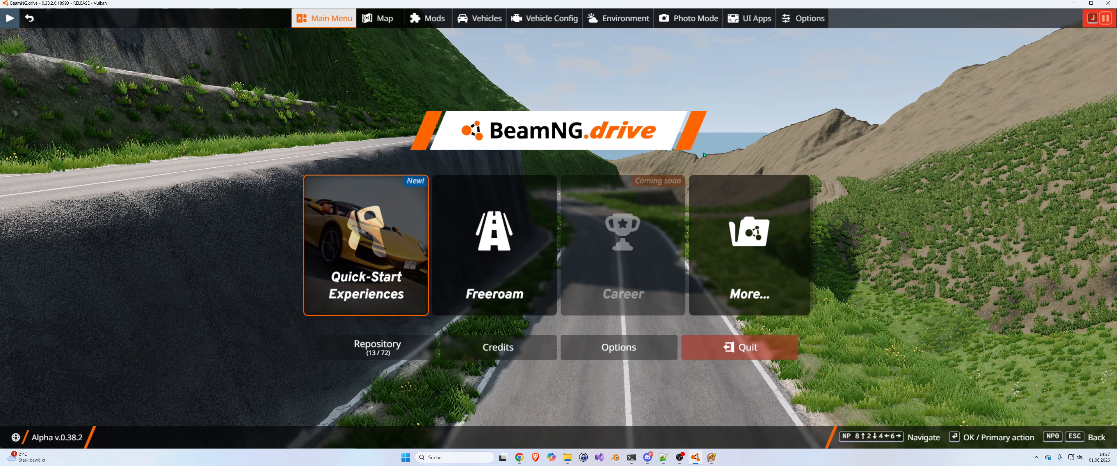
click(527, 262)
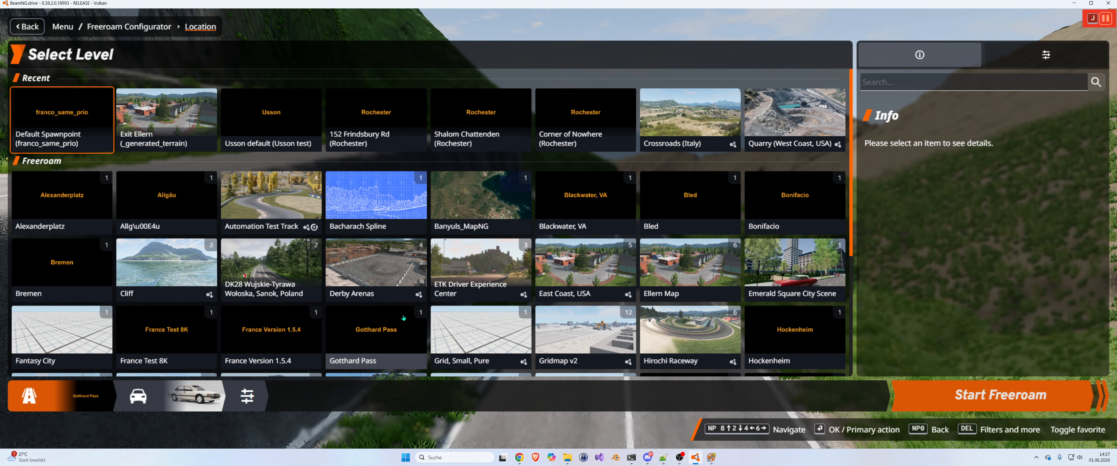
click(399, 318)
click(963, 382)
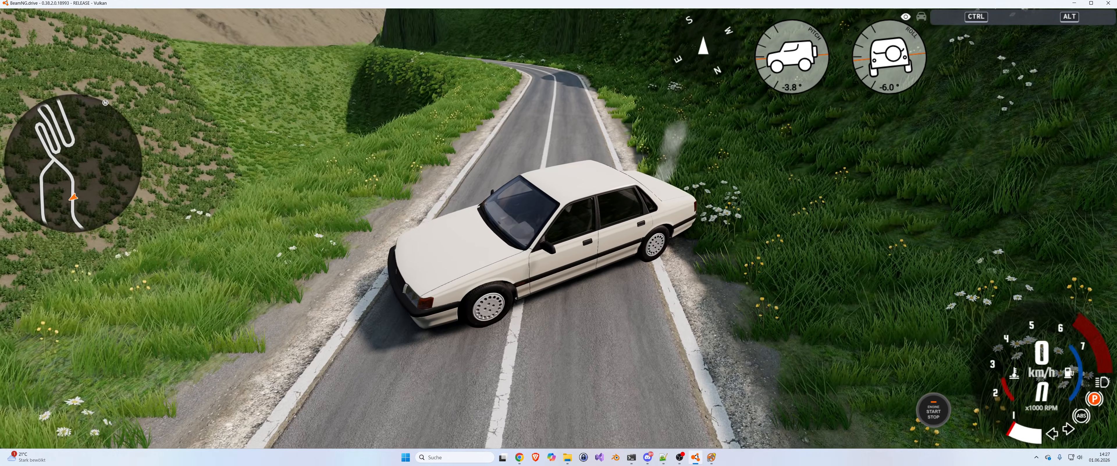
Fly the free camera along the Gotthard Pass road and inspect the hairpins, road edges and lane markings.
key(shift+c)
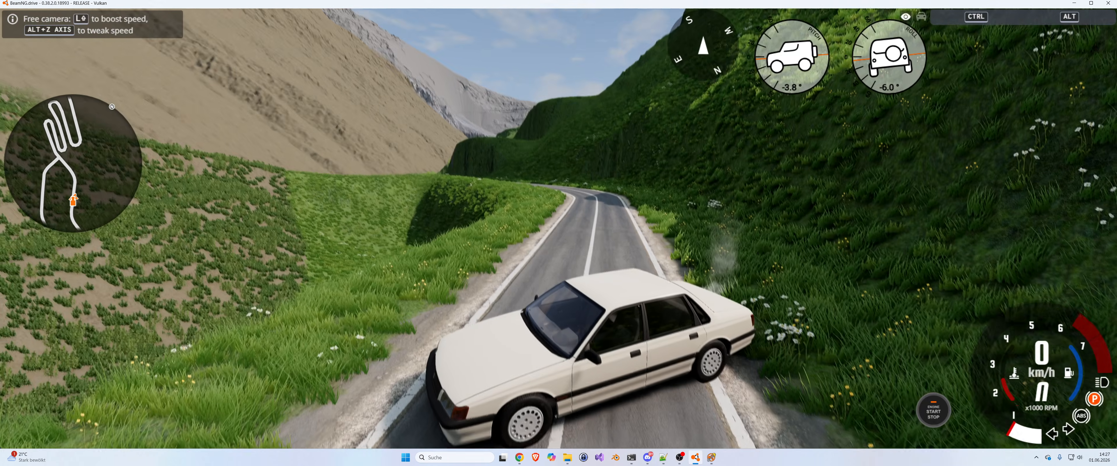
key(w)
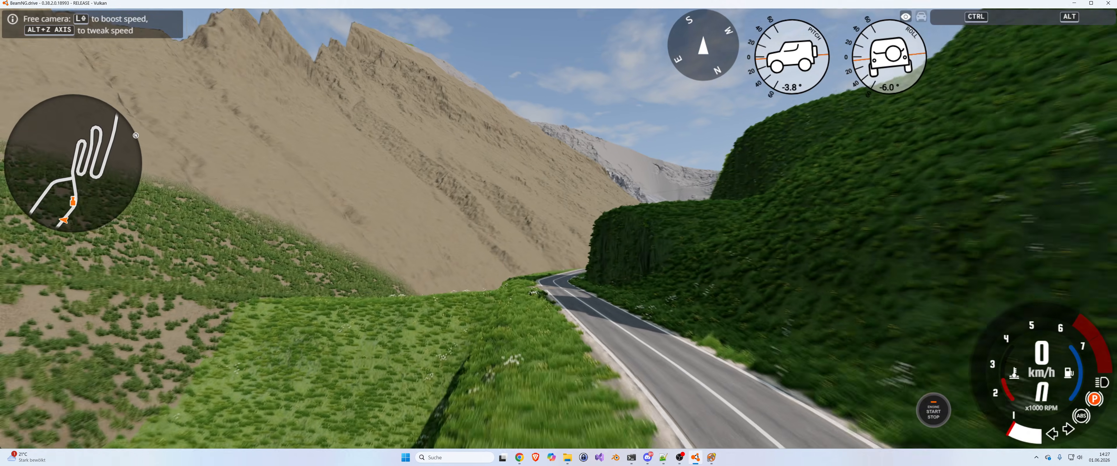
key(w)
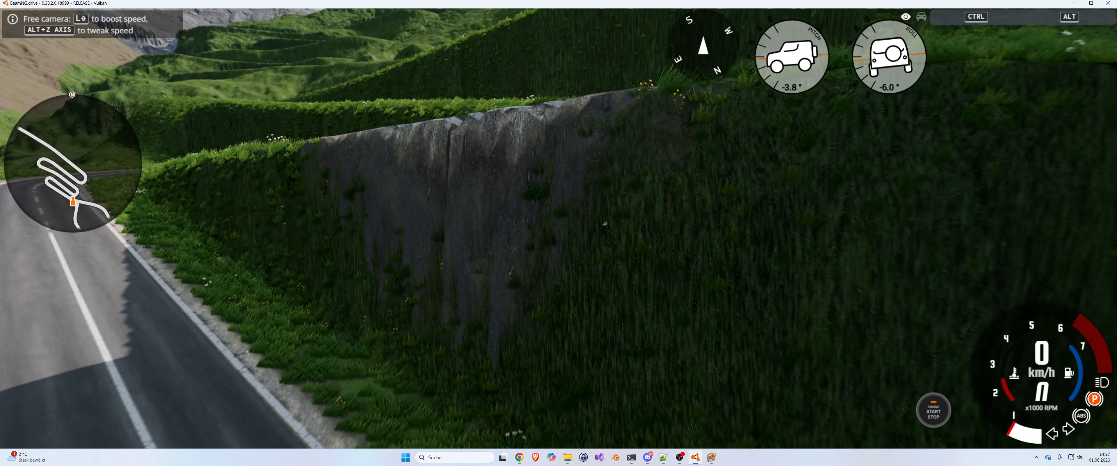
key(w)
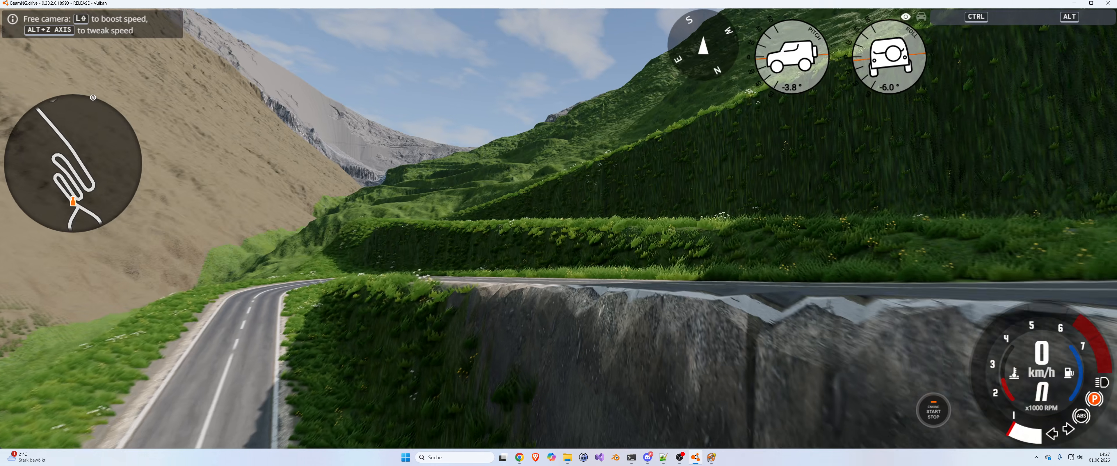
key(s)
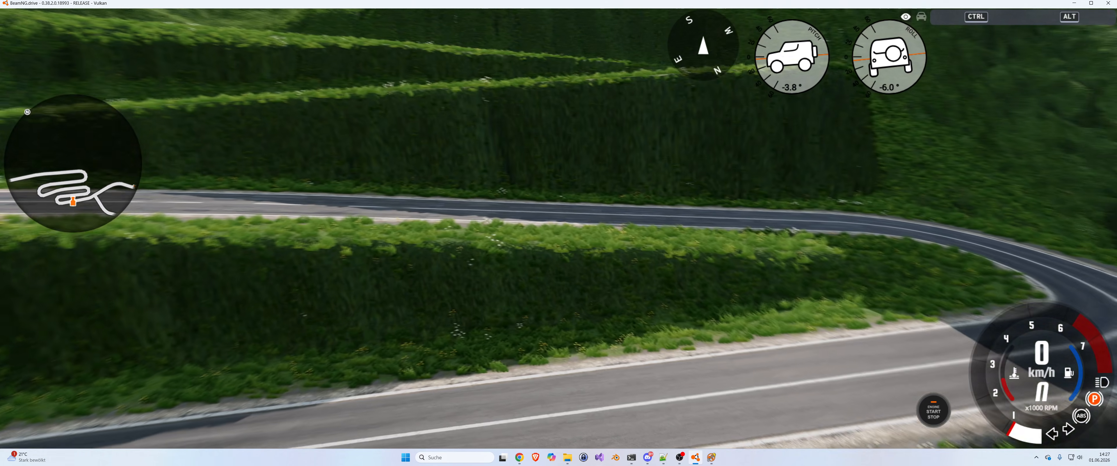
right_drag(673, 260, 818, 297)
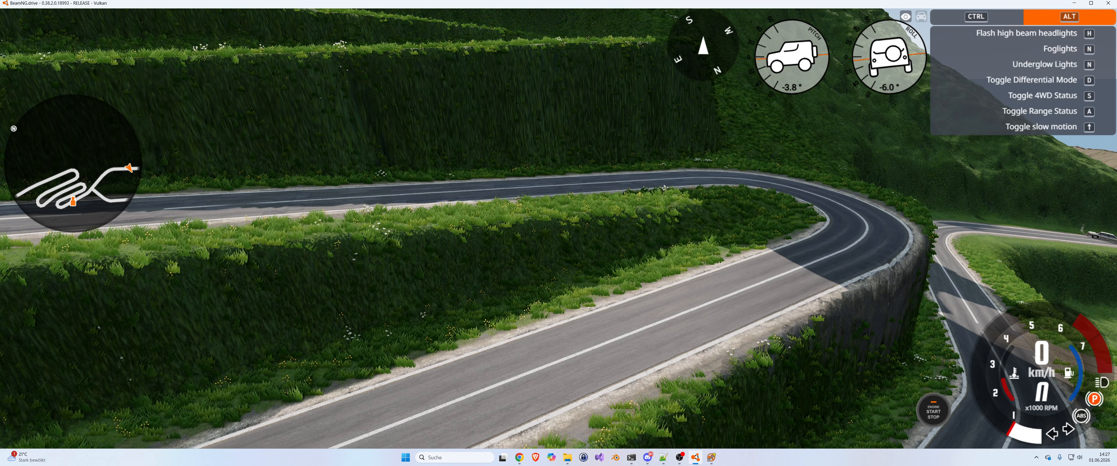
Switch to BeamNG Mapping Tools and open the secondary road type in the default DecalRoad layer sets.
key(alt+Tab)
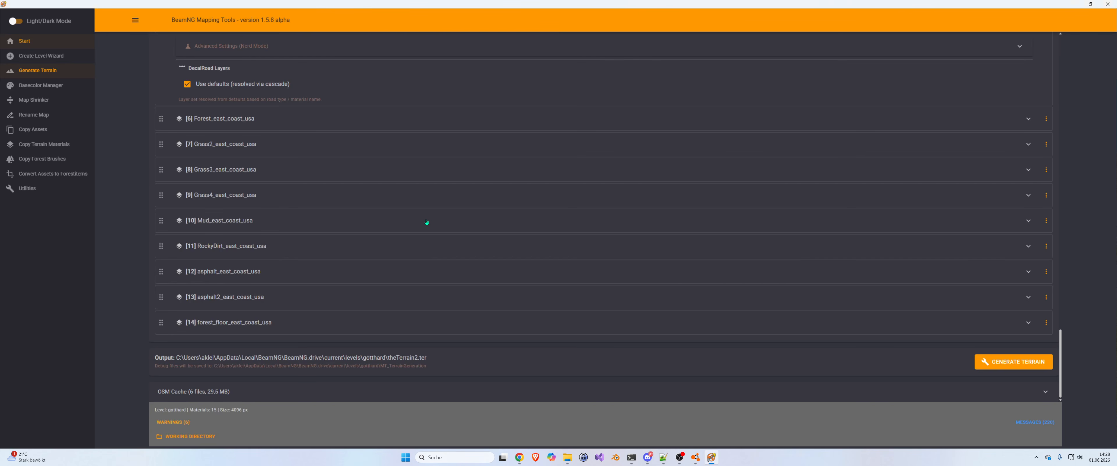
scroll(426, 222, up, 15)
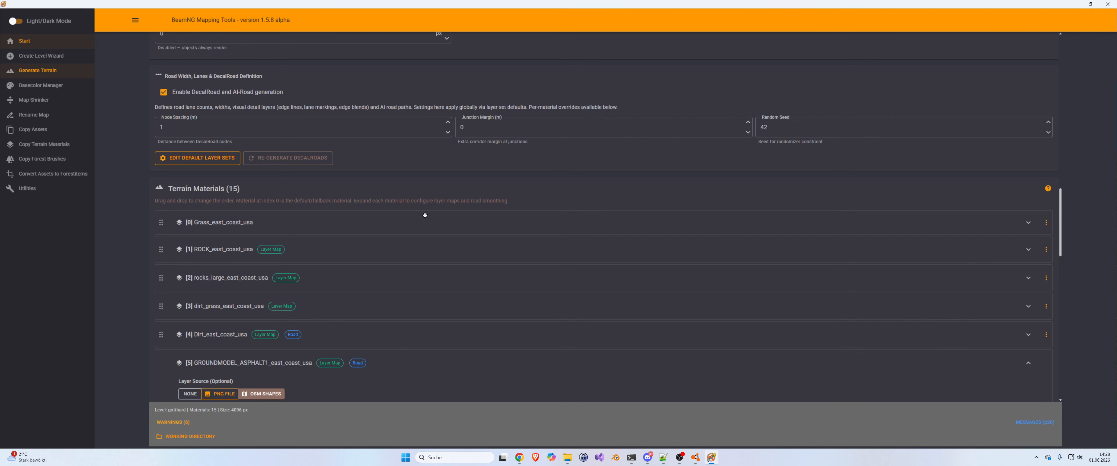
scroll(337, 173, up, 5)
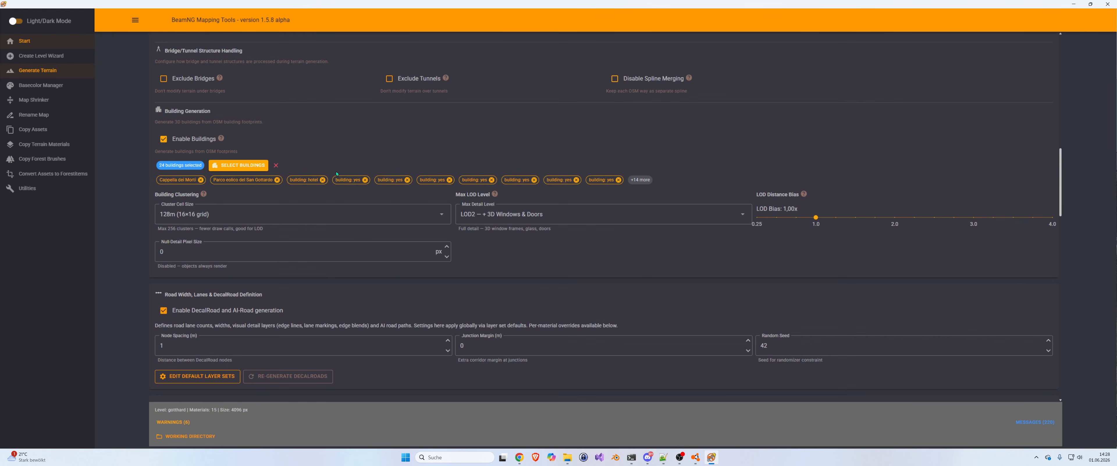
click(218, 376)
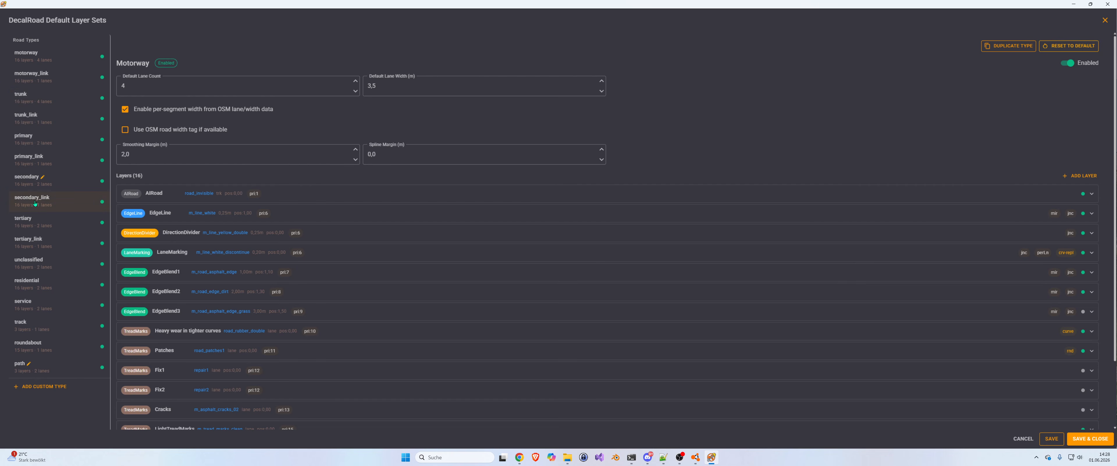
click(30, 179)
scroll(265, 169, down, 1)
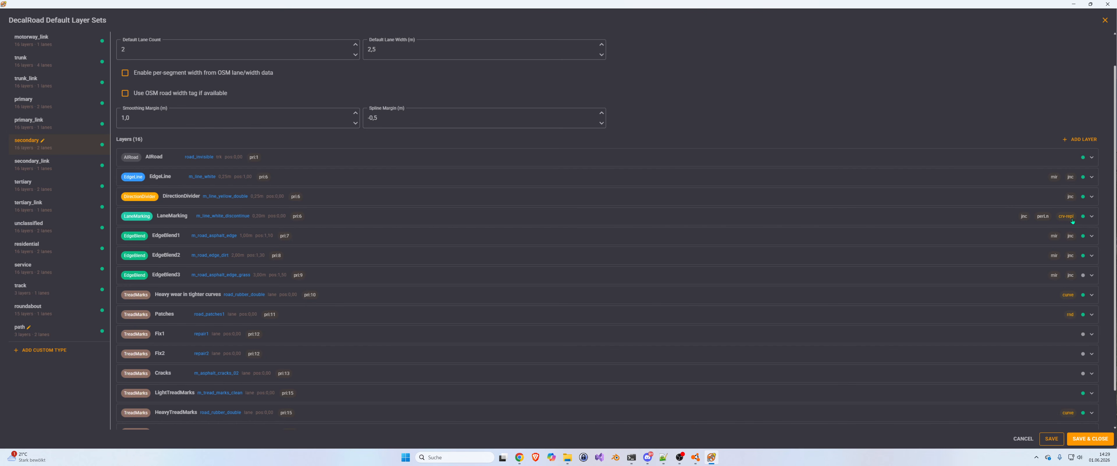
Examine the secondary road's LaneMarking layer settings, including material, sizing, fade distances, junction handling and curve constraints.
click(879, 213)
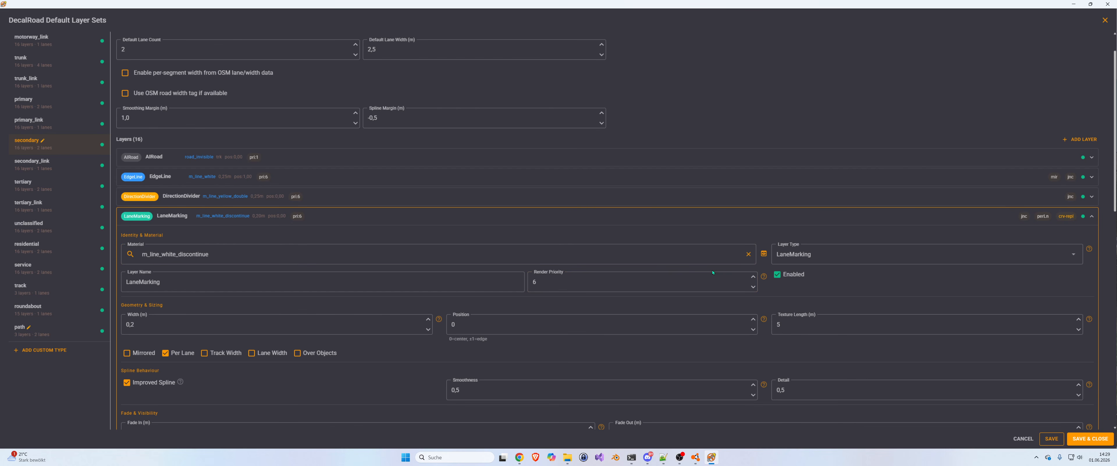
scroll(311, 257, down, 1)
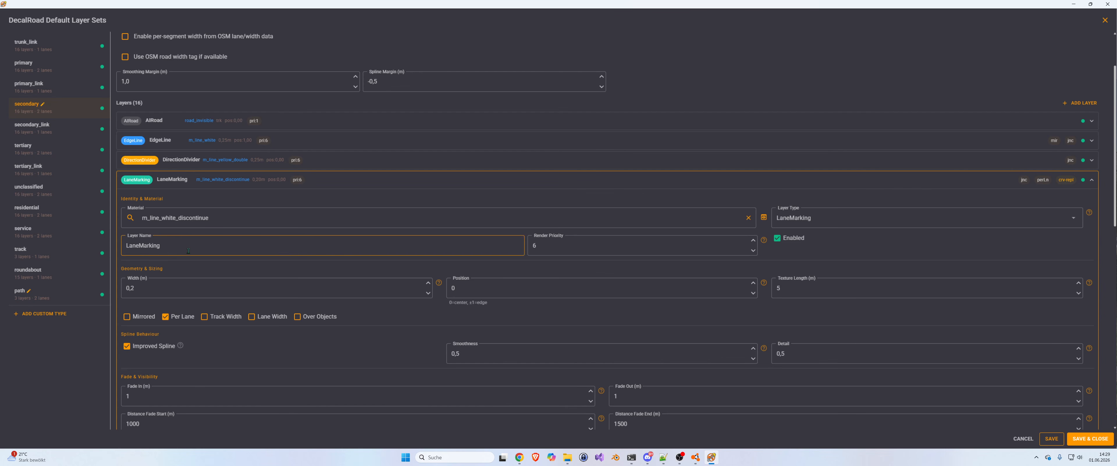
scroll(188, 250, down, 1)
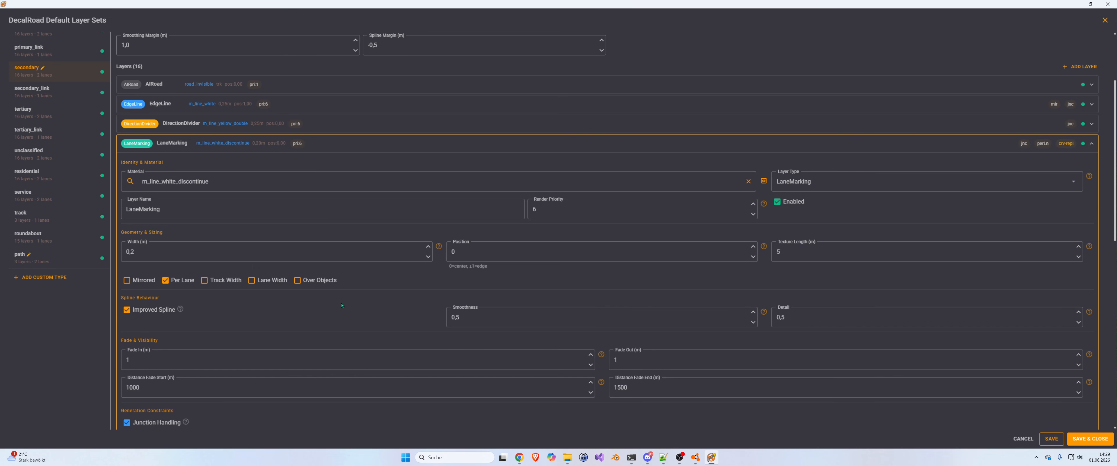
scroll(302, 312, down, 2)
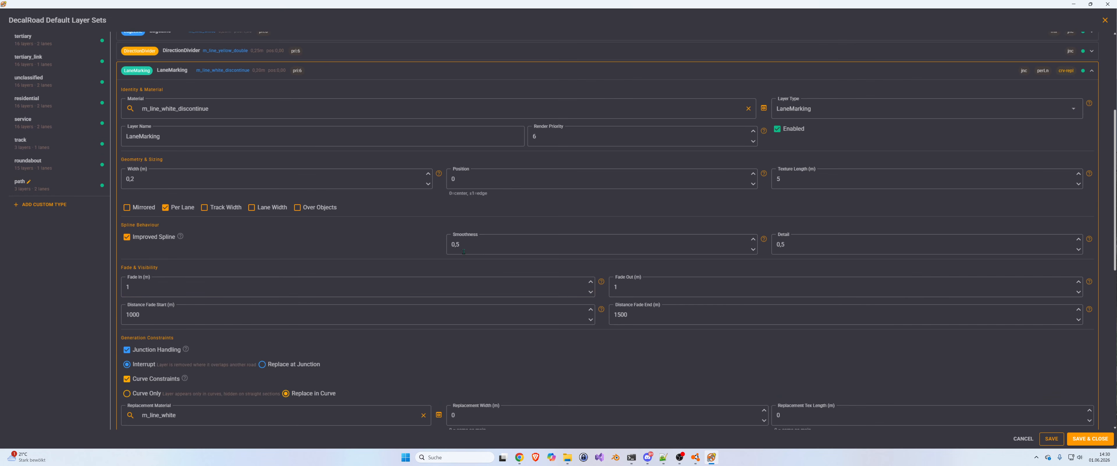
click(392, 288)
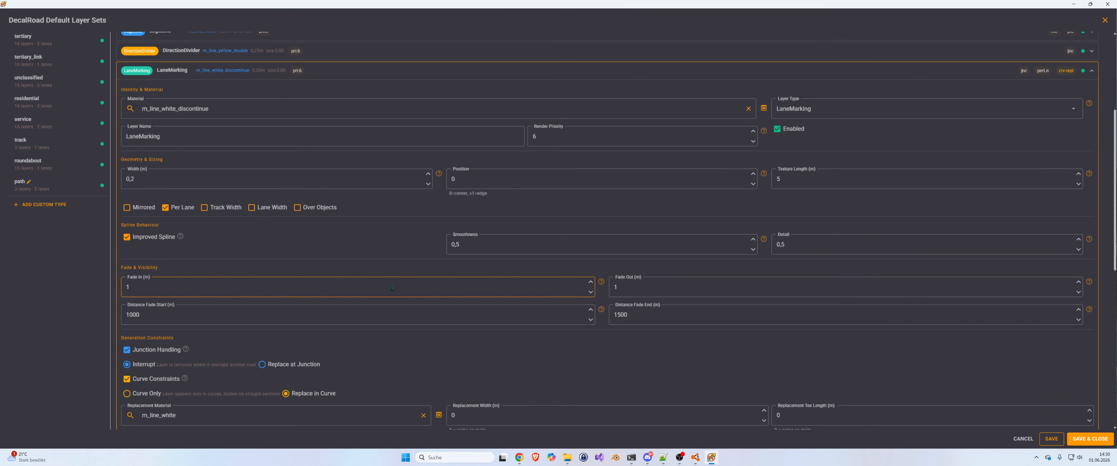
scroll(391, 283, down, 1)
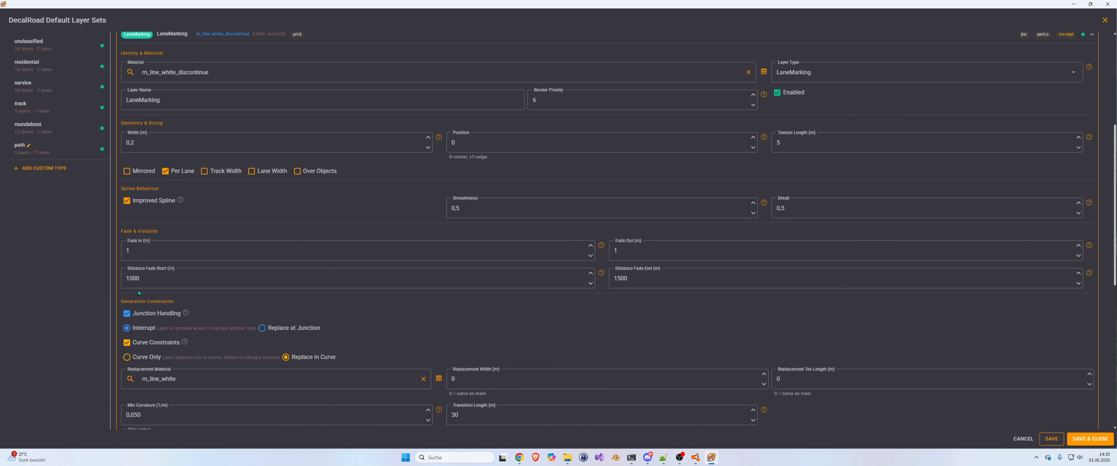
scroll(535, 311, down, 2)
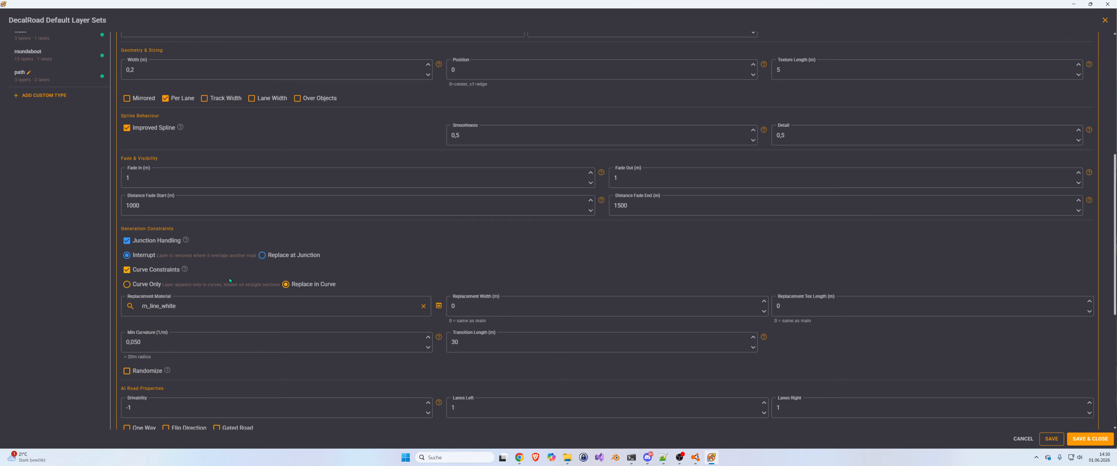
scroll(229, 277, up, 3)
scroll(230, 277, down, 4)
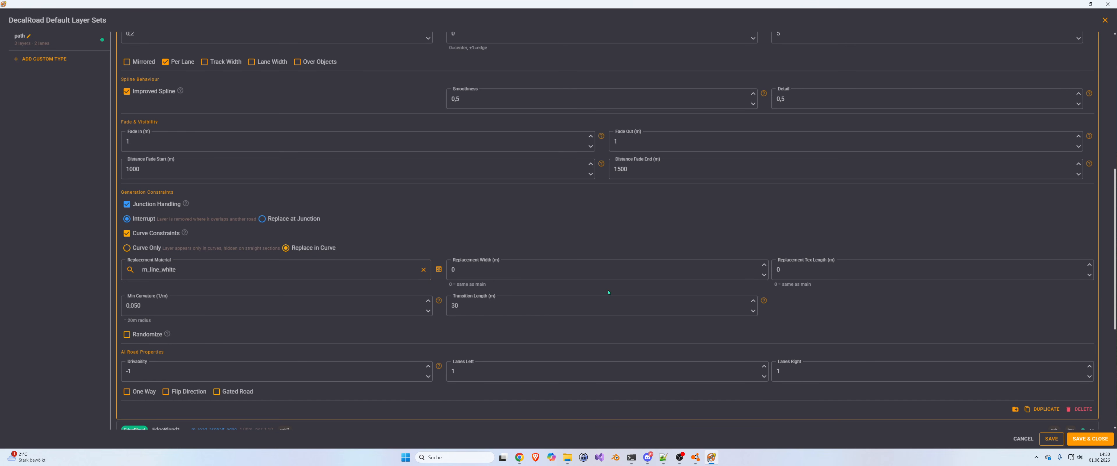
scroll(604, 292, up, 5)
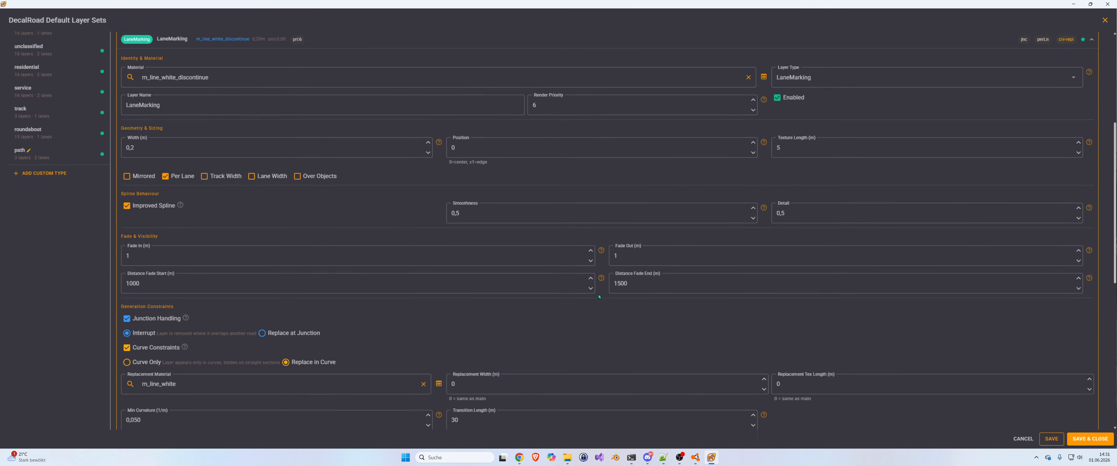
scroll(599, 296, up, 1)
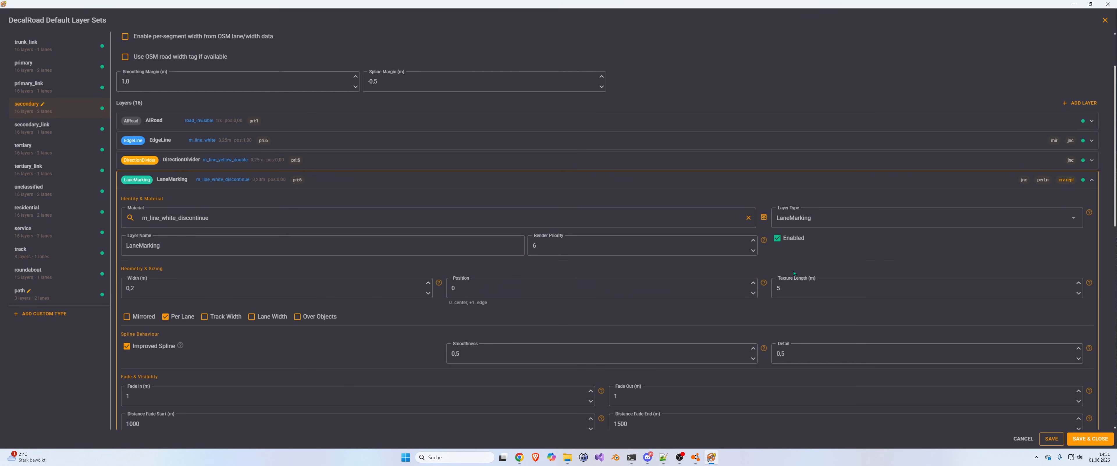
Disable the LaneMarking layer in the saved default set for secondary roads and re-generate the DecalRoads.
click(779, 243)
click(1091, 438)
scroll(301, 309, down, 2)
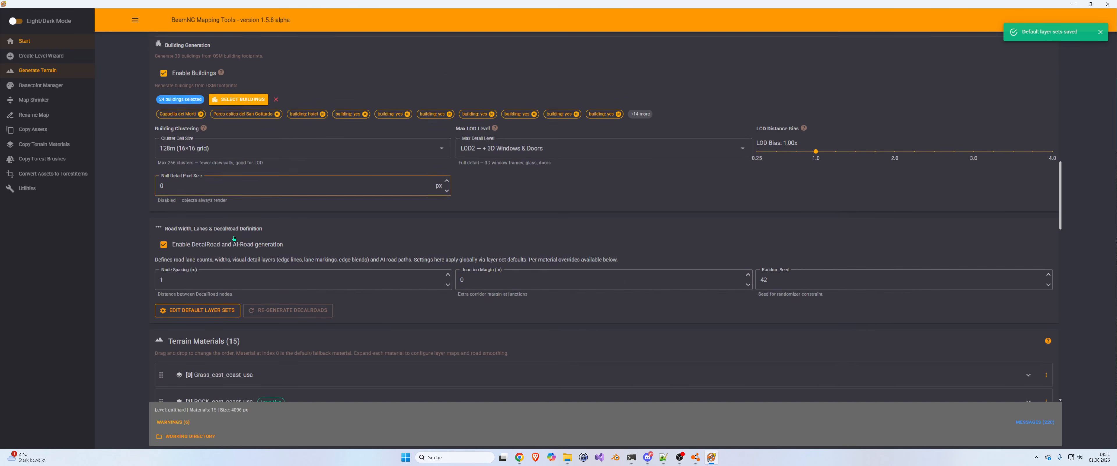
click(292, 306)
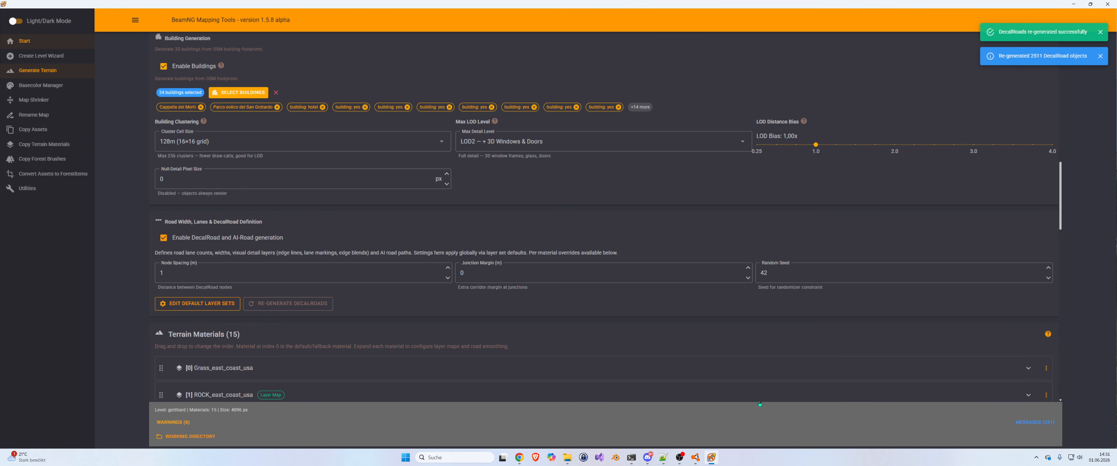
Switch to BeamNG.drive and reload Gotthard Pass in a fresh Freeroam session.
click(696, 457)
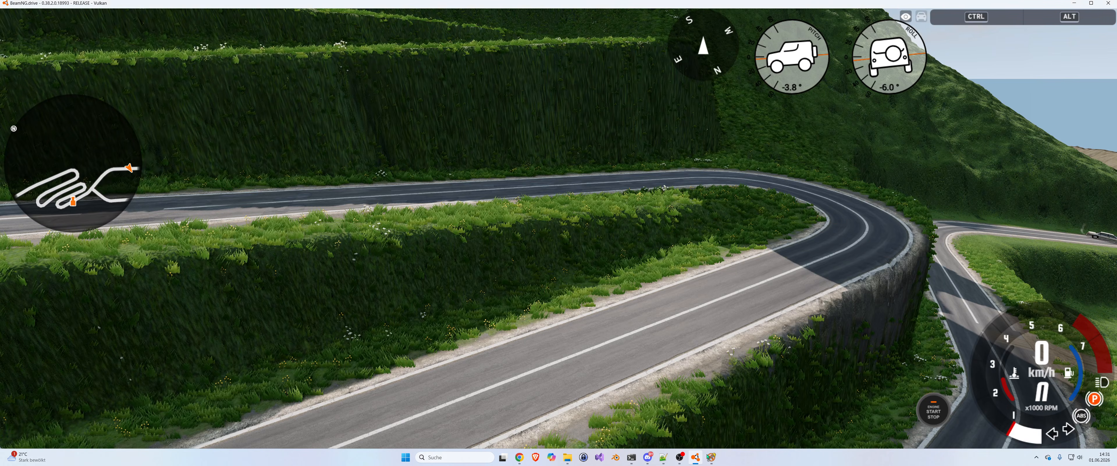
key(Escape)
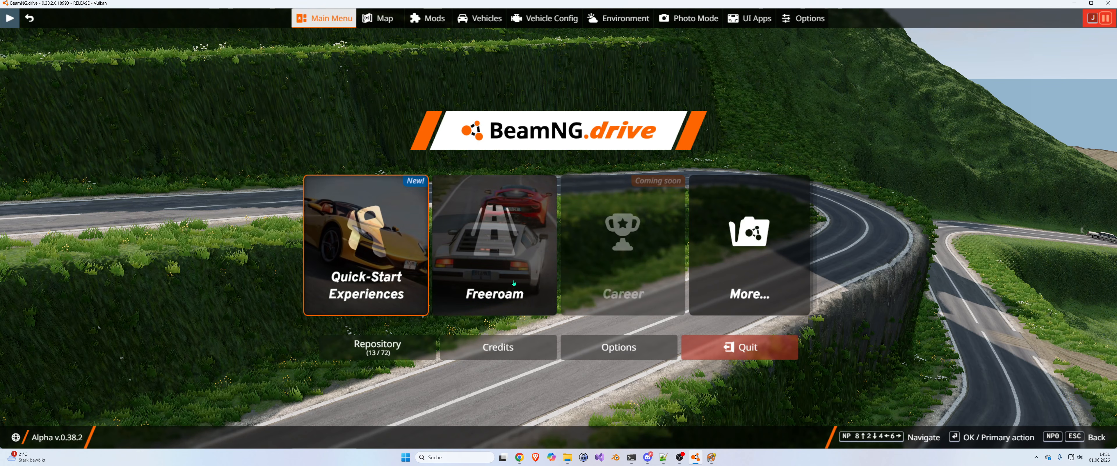
click(553, 286)
click(374, 324)
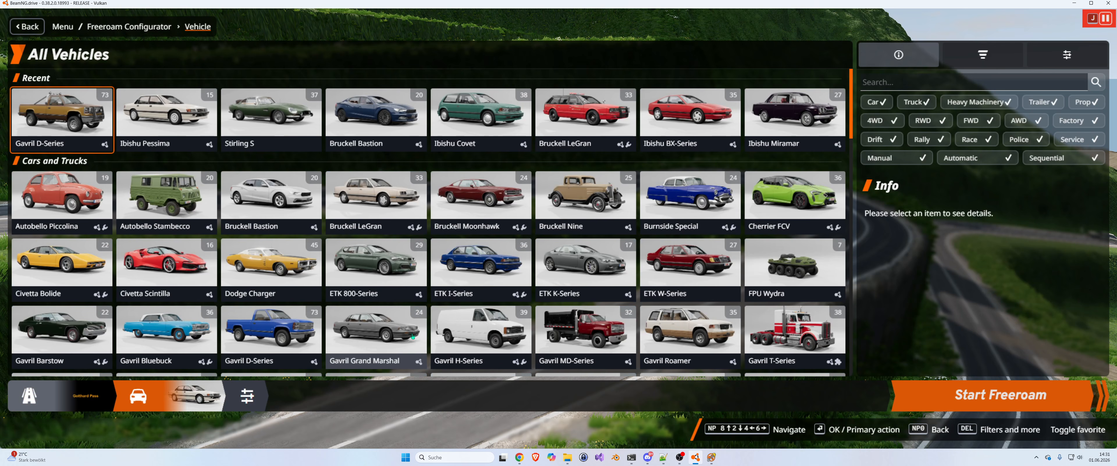
click(933, 396)
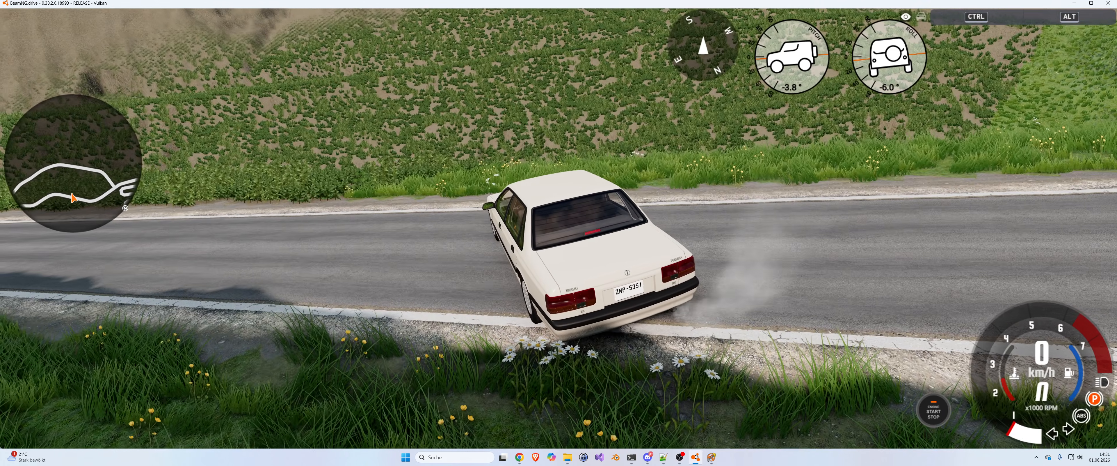
Inspect the re-generated serpentine roads and their center markings from above with the free camera.
key(shift+c)
right_drag(558, 382, 695, 345)
key(w)
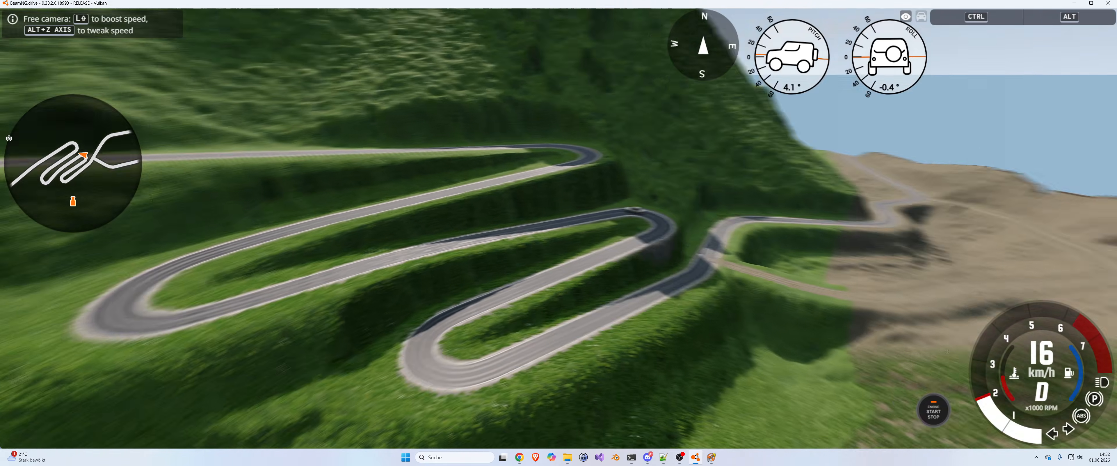
key(s)
key(w)
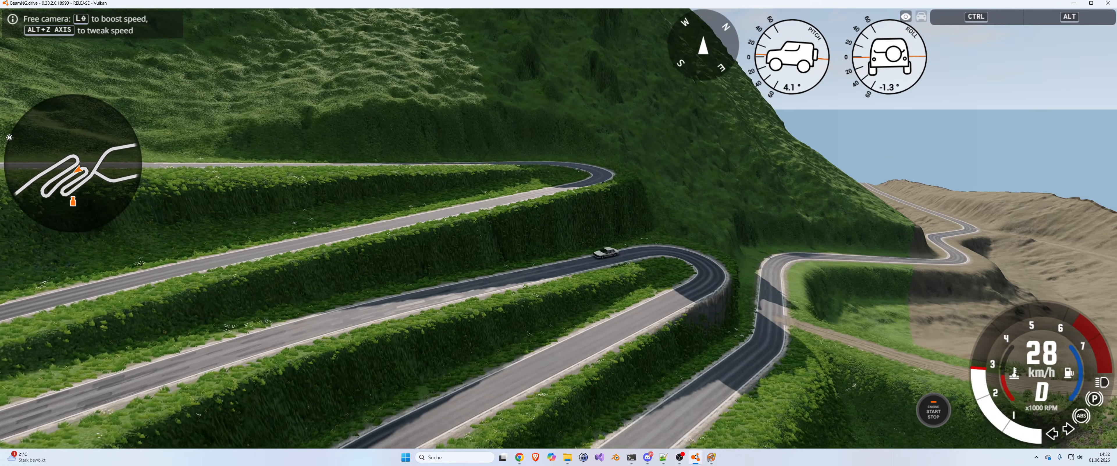
key(w)
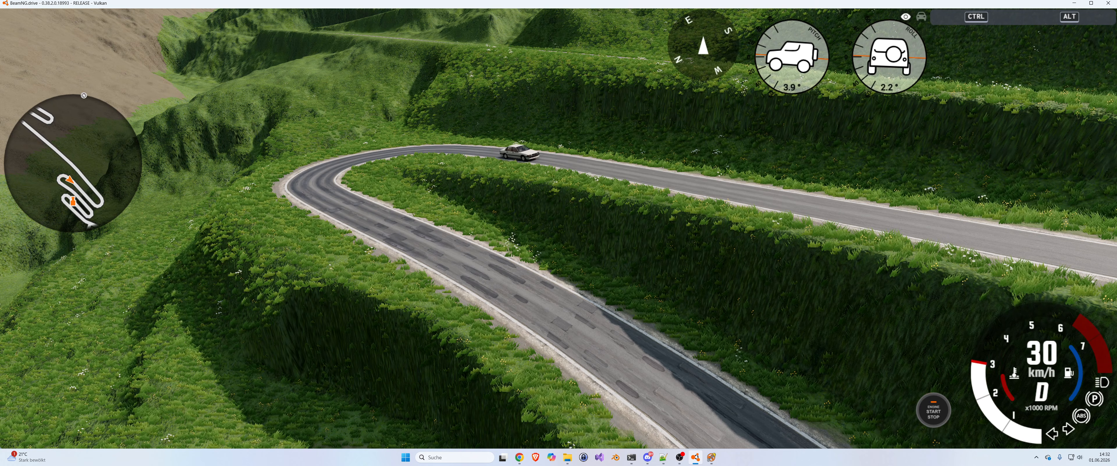
Stop the car with the parking brake in Realistic gearbox mode and inspect the surrounding hairpins with the free camera.
key(ctrl+q)
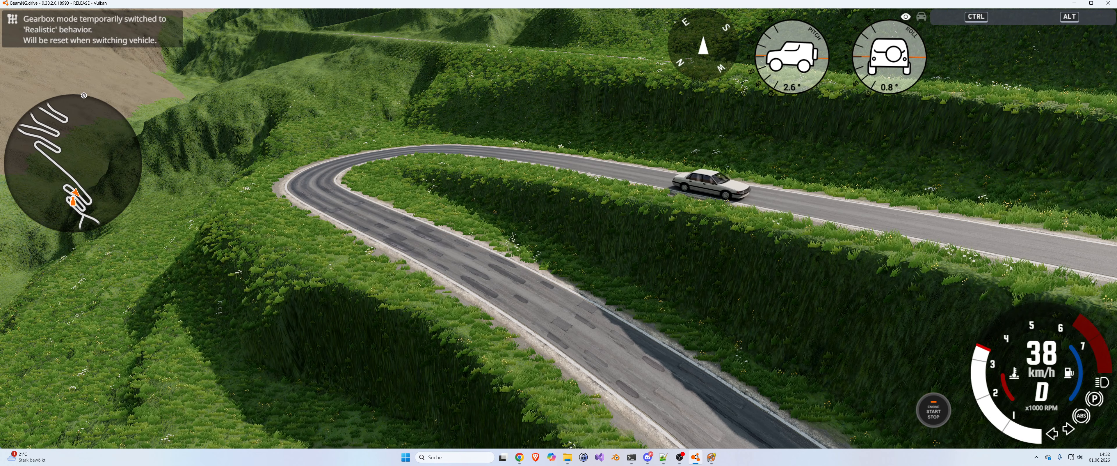
key(space)
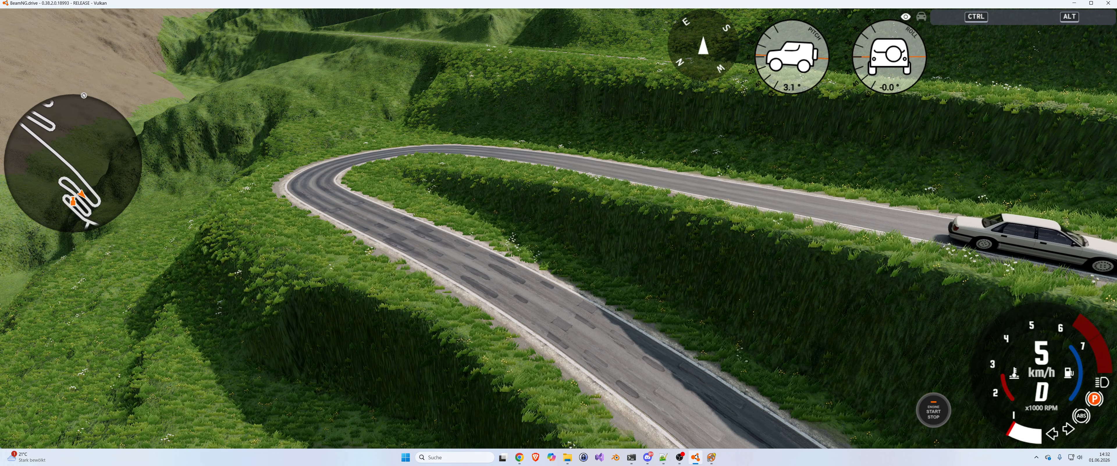
right_drag(558, 233, 1041, 360)
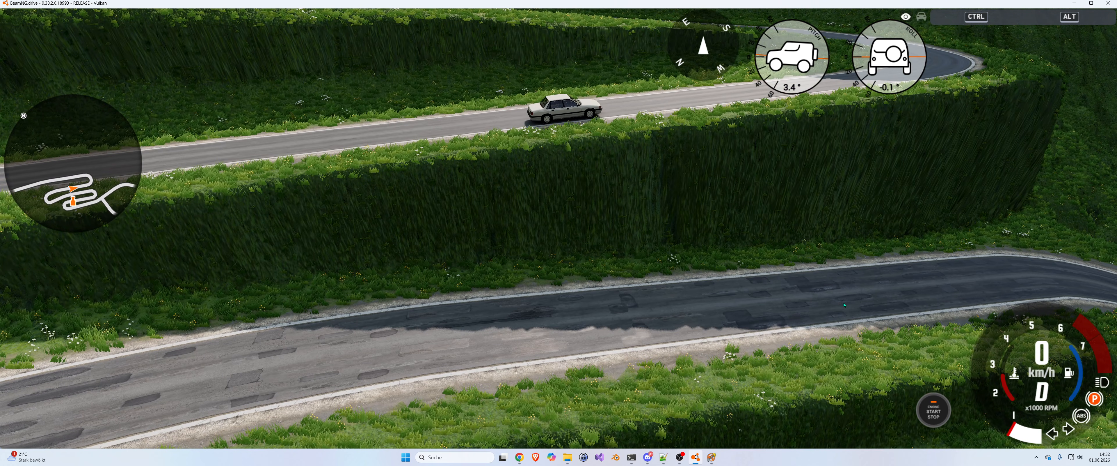
right_drag(844, 305, 1037, 300)
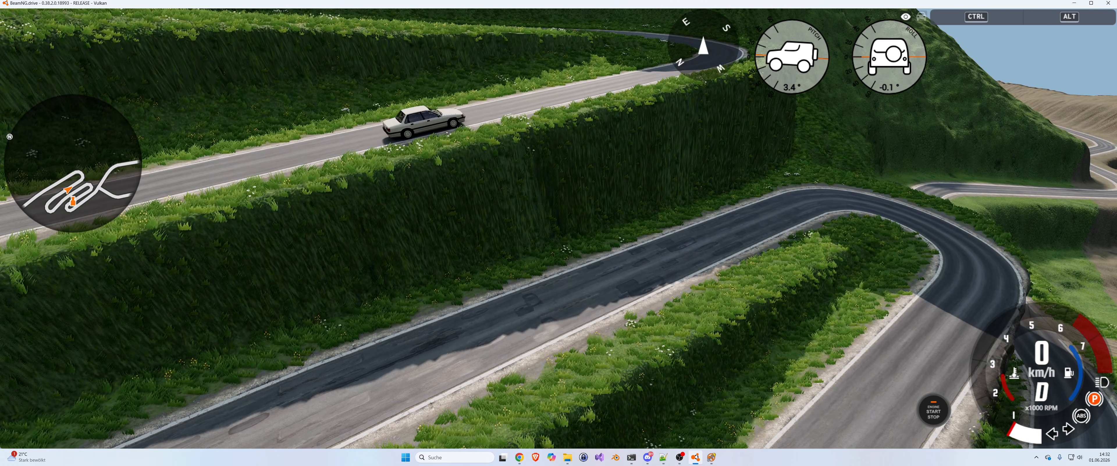
right_drag(517, 236, 528, 271)
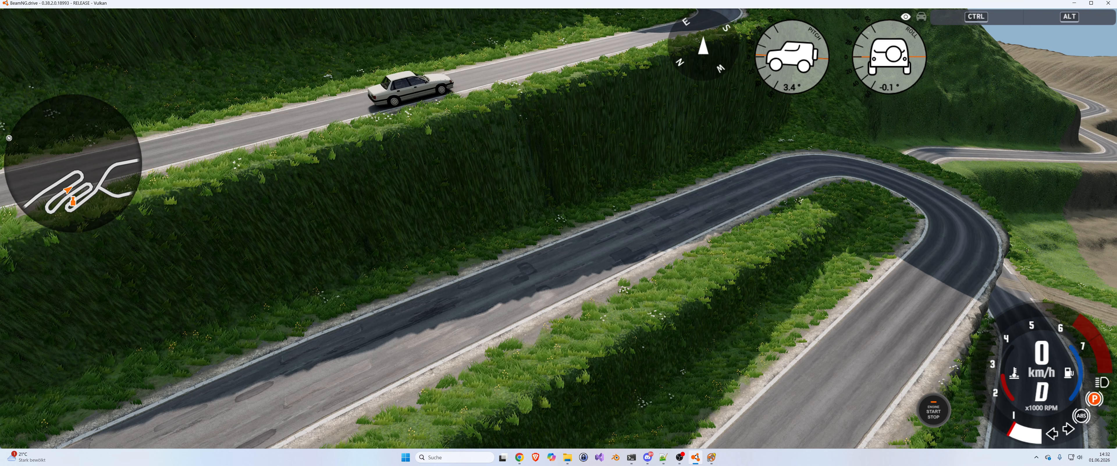
Switch to BeamNG Mapping Tools and open the DecalRoad default layer sets to review the motorway layer list.
key(alt+Tab)
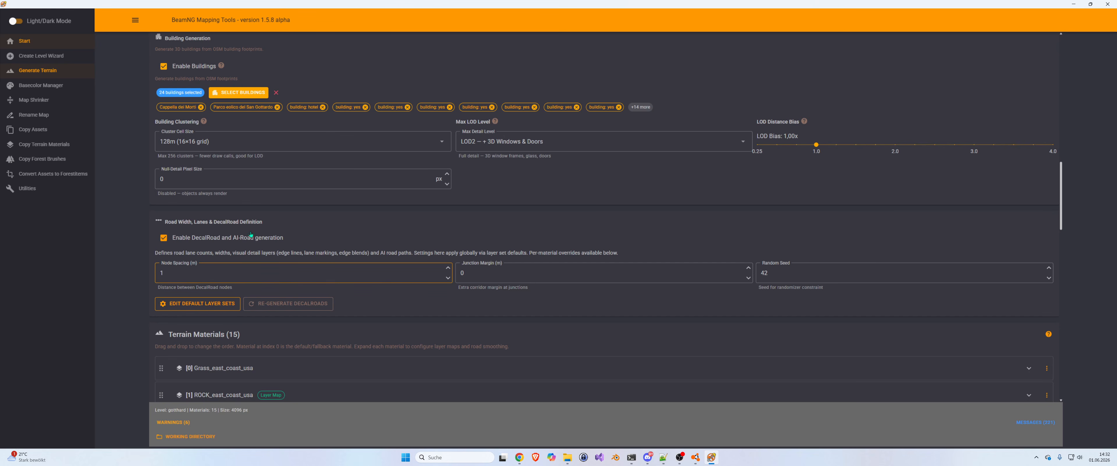
click(179, 304)
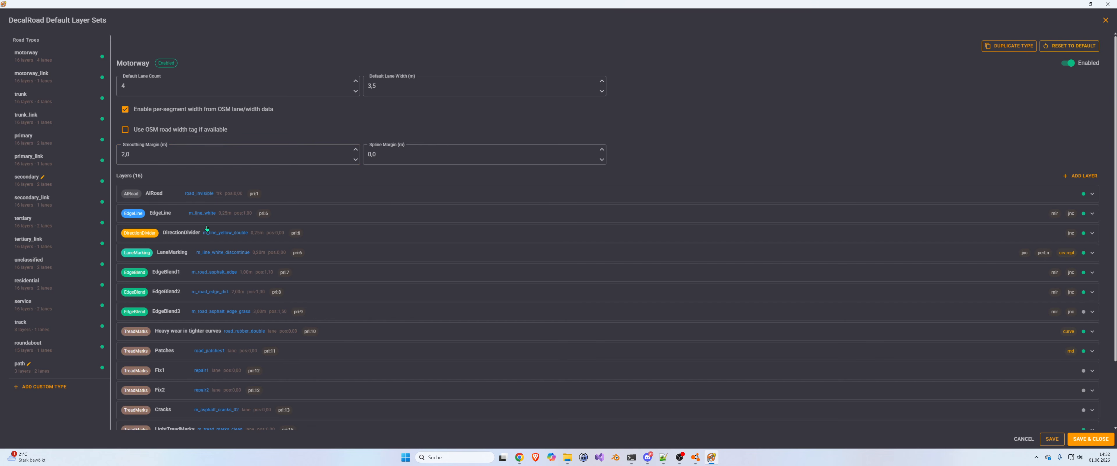
scroll(148, 327, down, 1)
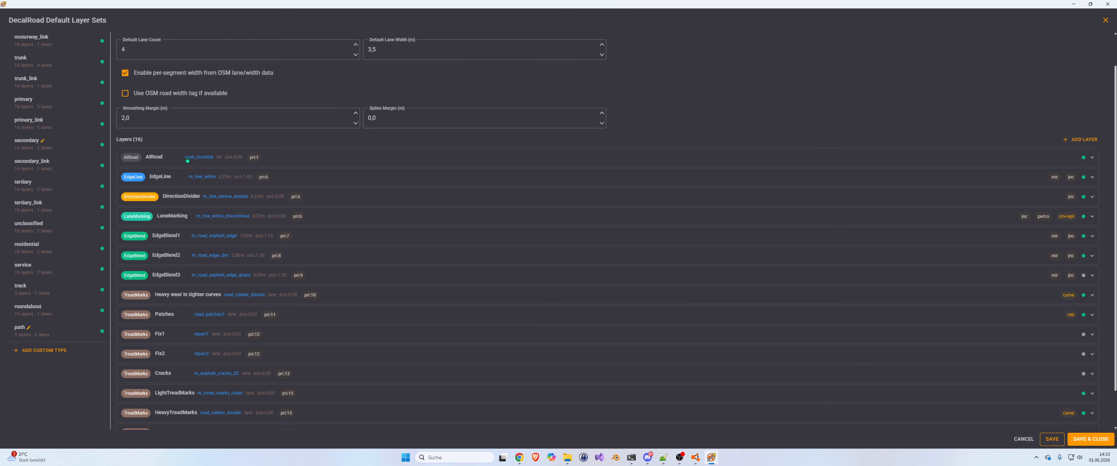
scroll(188, 275, down, 2)
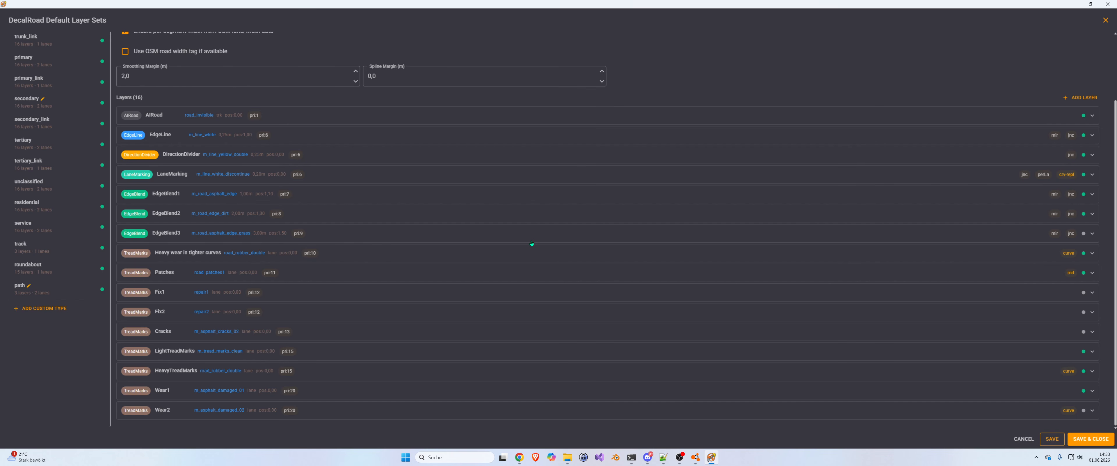
Examine the motorway Patches layer's Randomize settings for patch and gap lengths, along with its fade distances.
click(1032, 273)
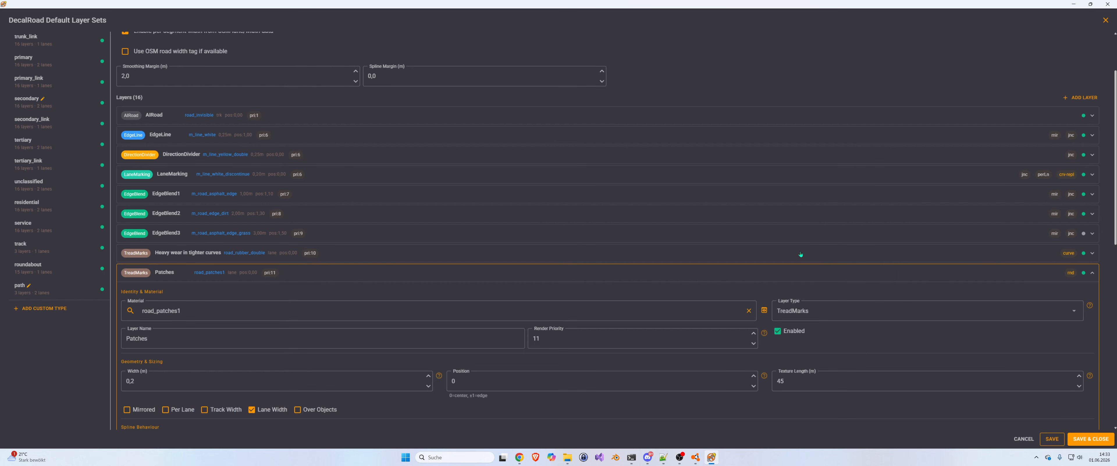
scroll(801, 254, down, 4)
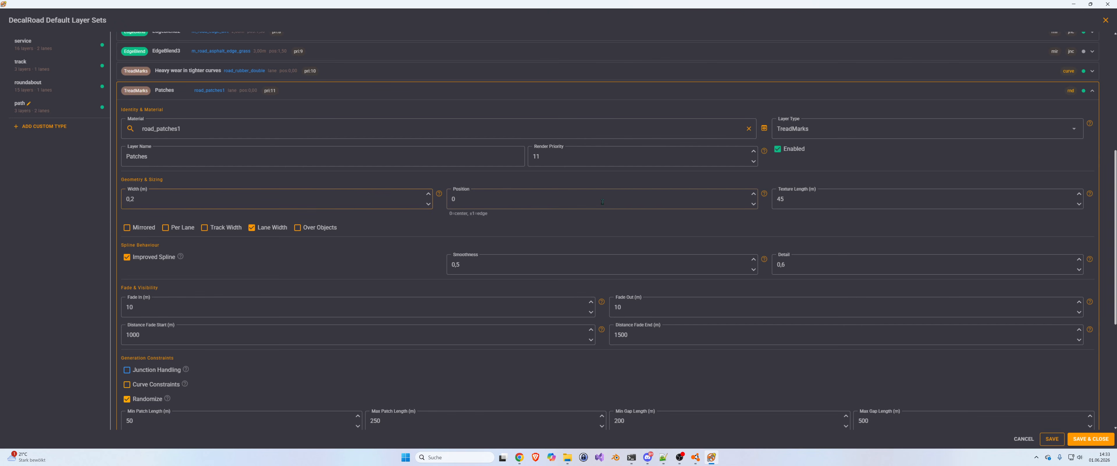
scroll(339, 293, down, 3)
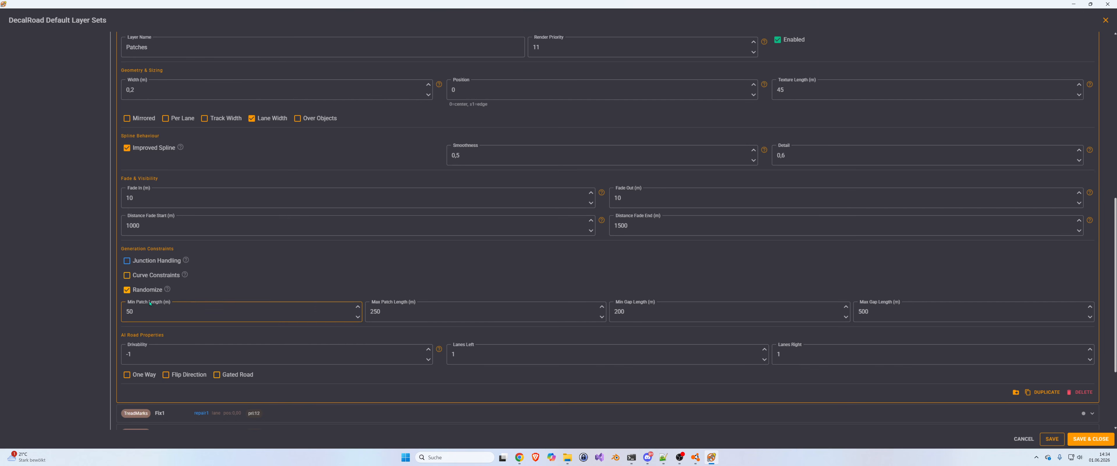
scroll(164, 293, down, 1)
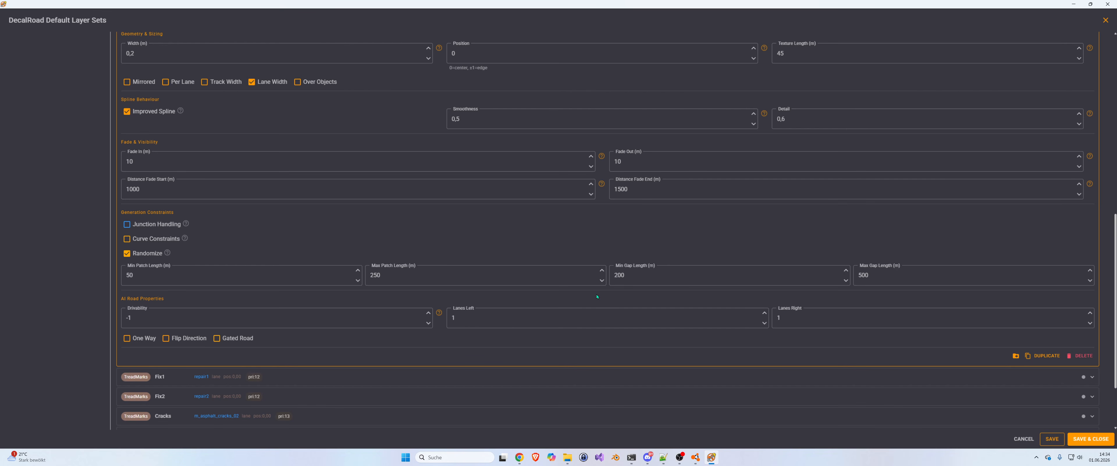
click(870, 278)
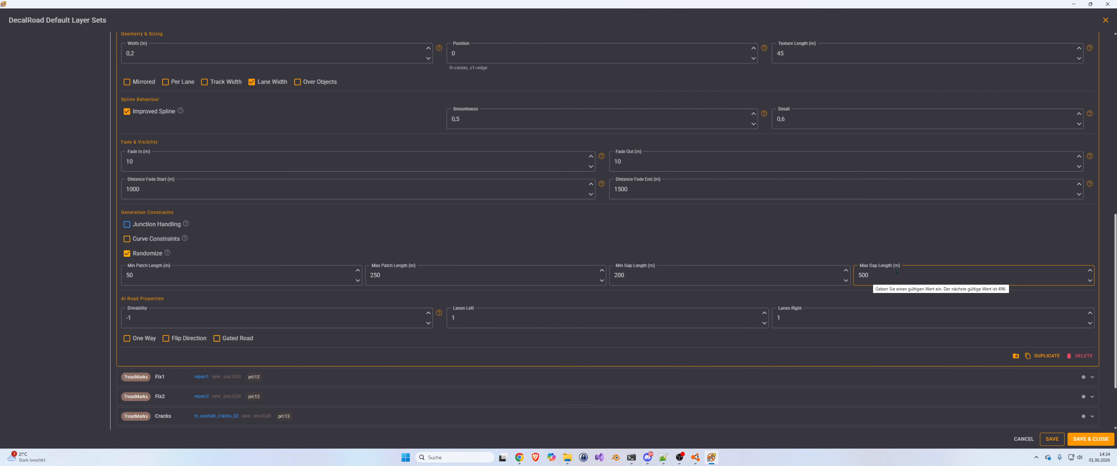
click(413, 221)
click(380, 188)
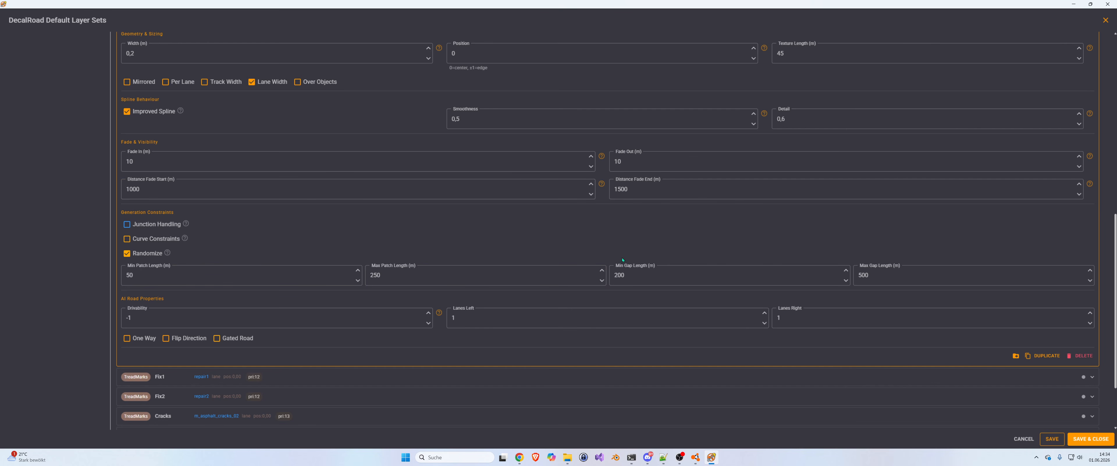
Switch to BeamNG.drive and fly the free camera from the parked car along the serpentine road to inspect its surface.
key(alt+Tab)
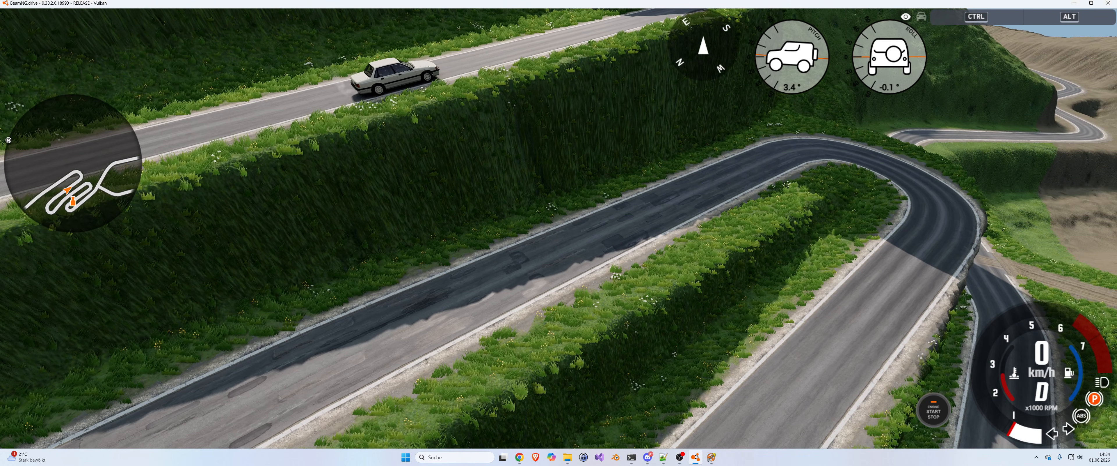
key(shift+c)
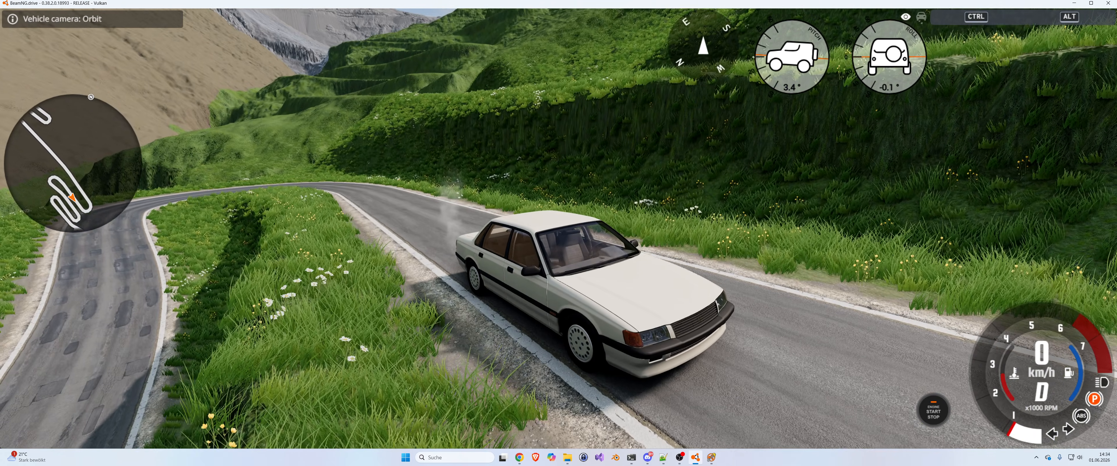
key(shift+c)
key(shift+s)
key(w)
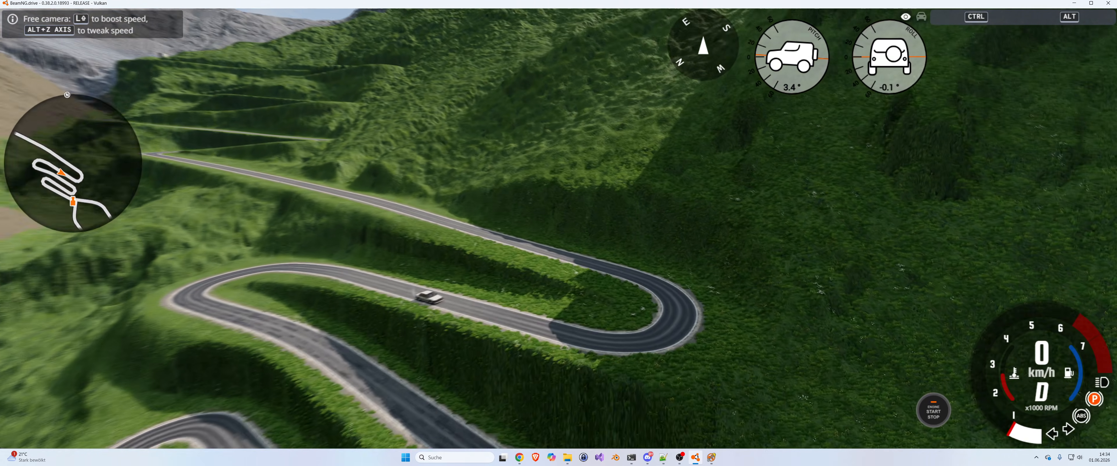
key(shift+w)
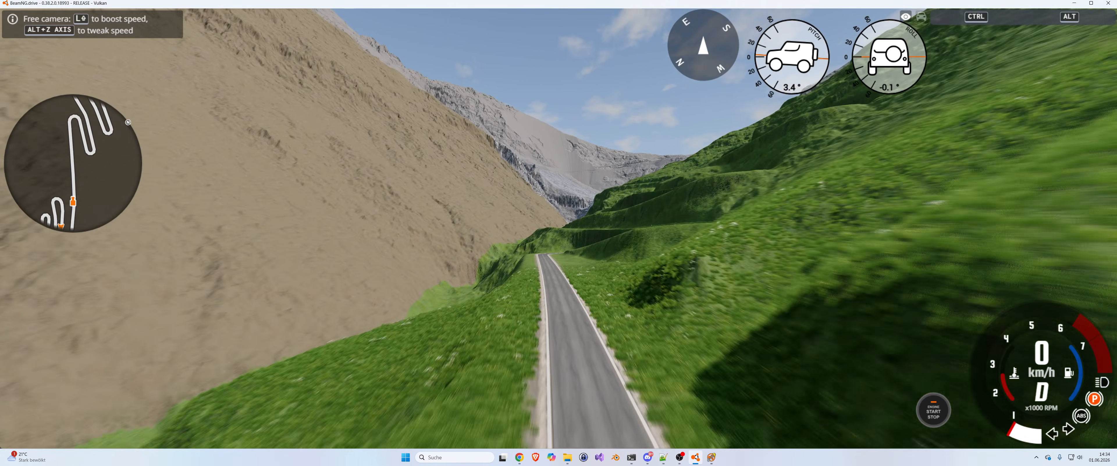
key(shift+w)
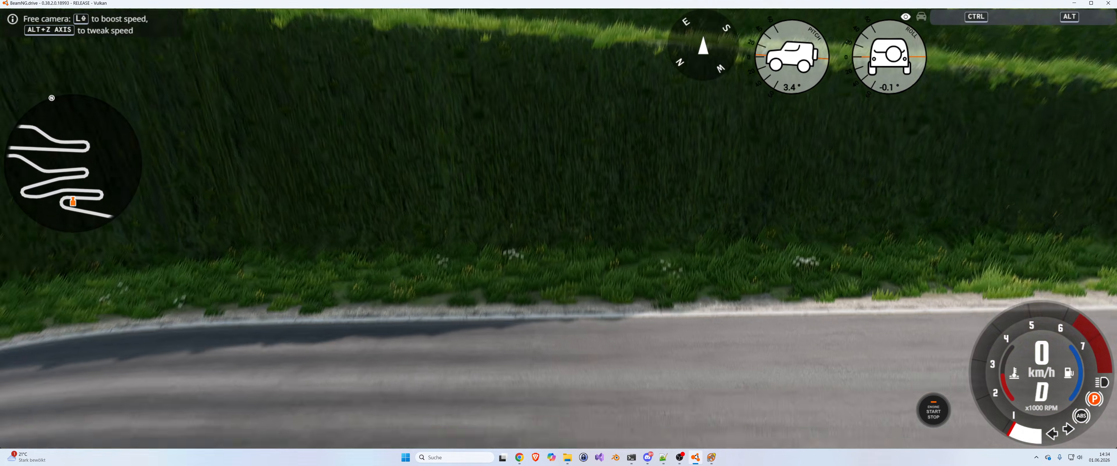
key(shift+s)
key(shift+w)
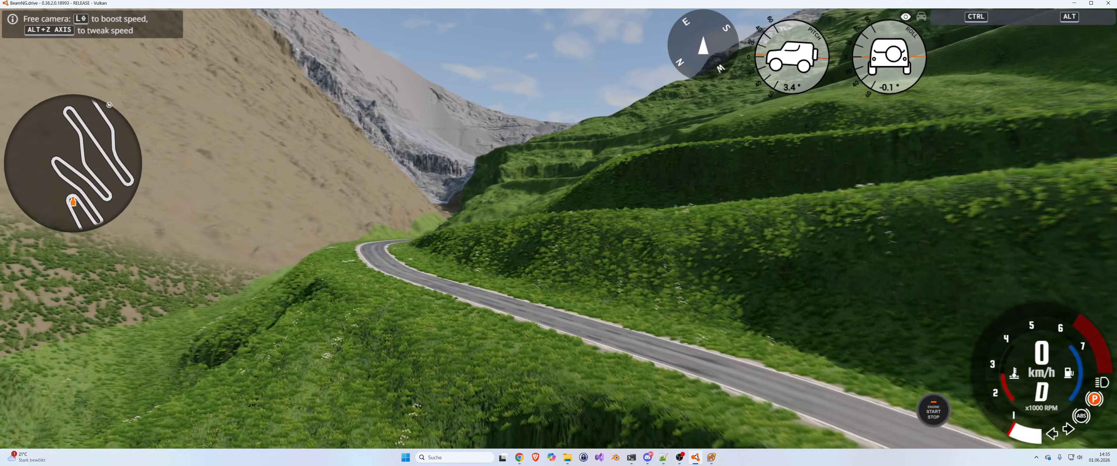
Examine the asphalt patches on the road up close and the tread marks through the hairpin from above.
key(shift+w)
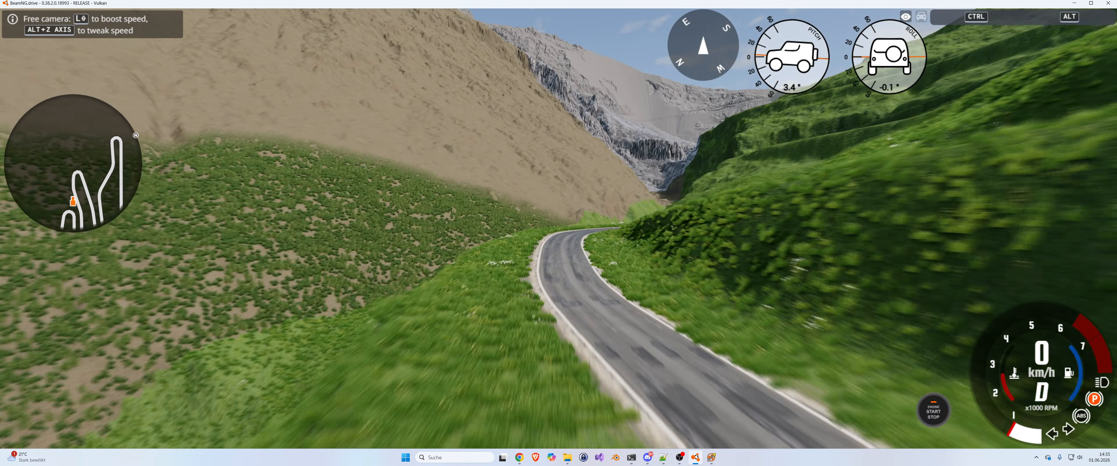
key(shift+w)
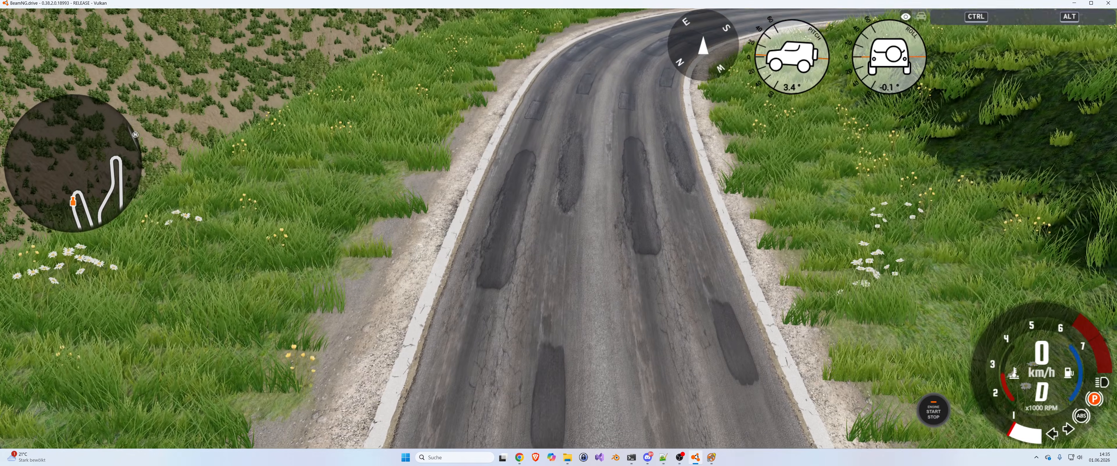
key(shift+s)
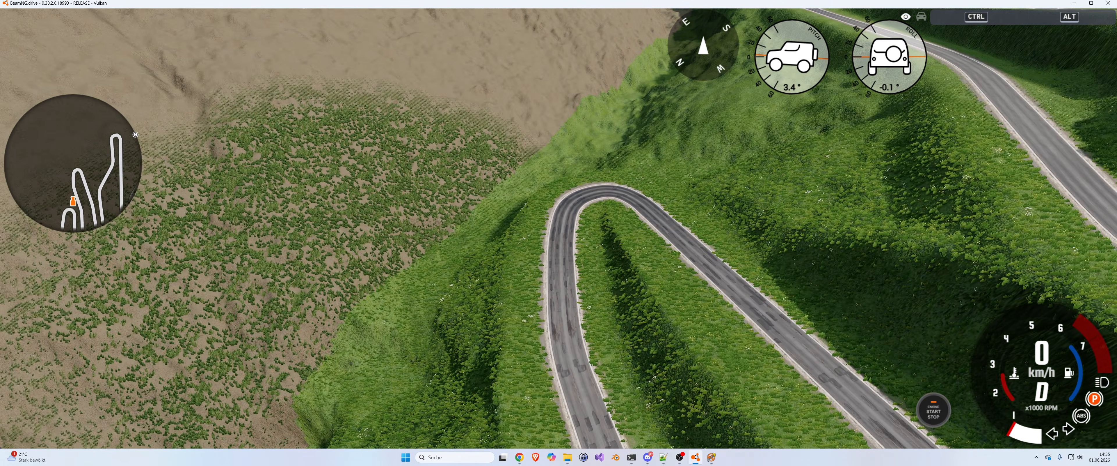
key(shift+w)
key(shift+w)
key(shift+s)
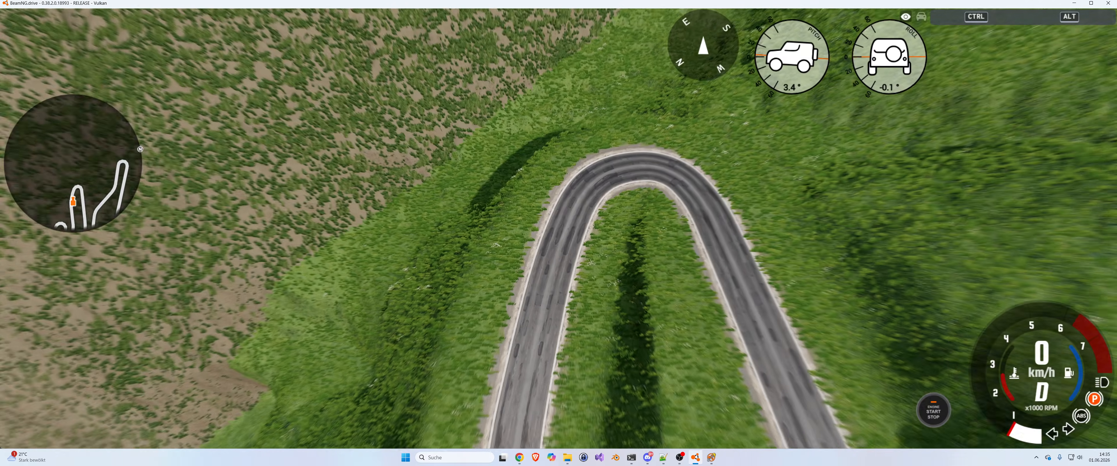
key(shift+w)
key(shift+w)
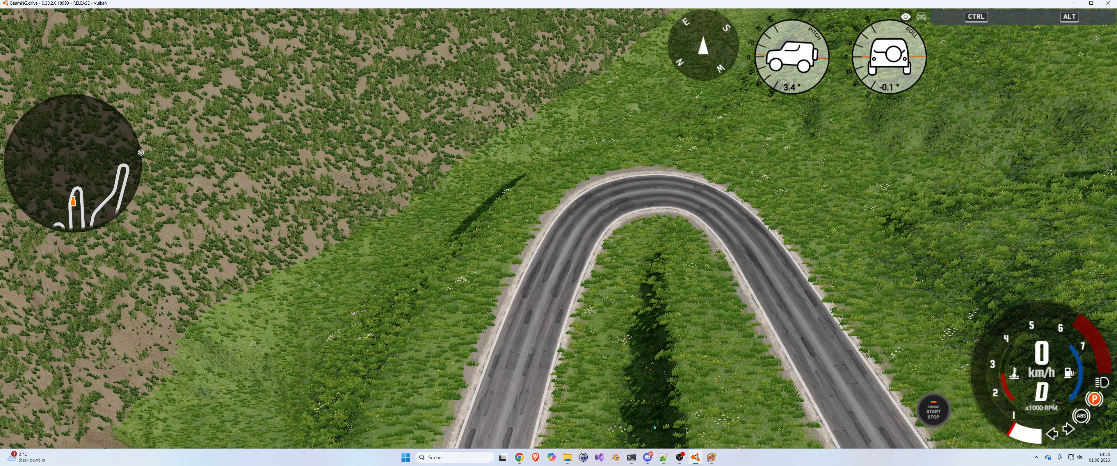
Switch back to BeamNG Mapping Tools and collapse the motorway Patches layer in the default layer sets.
click(711, 457)
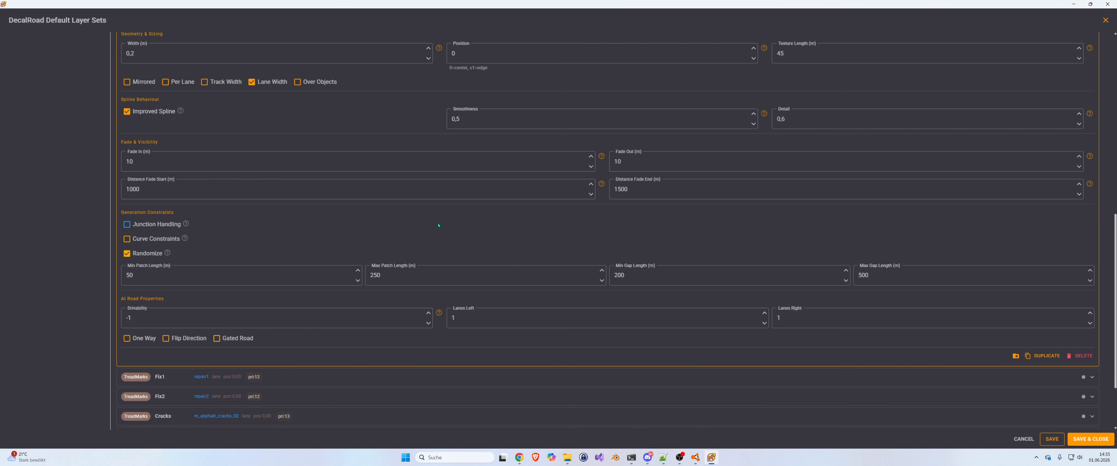
scroll(294, 212, up, 5)
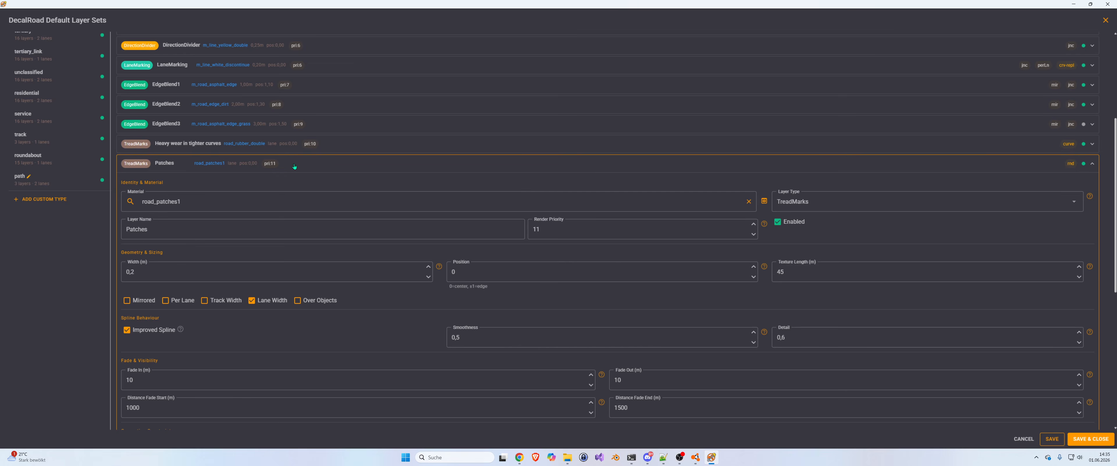
click(297, 165)
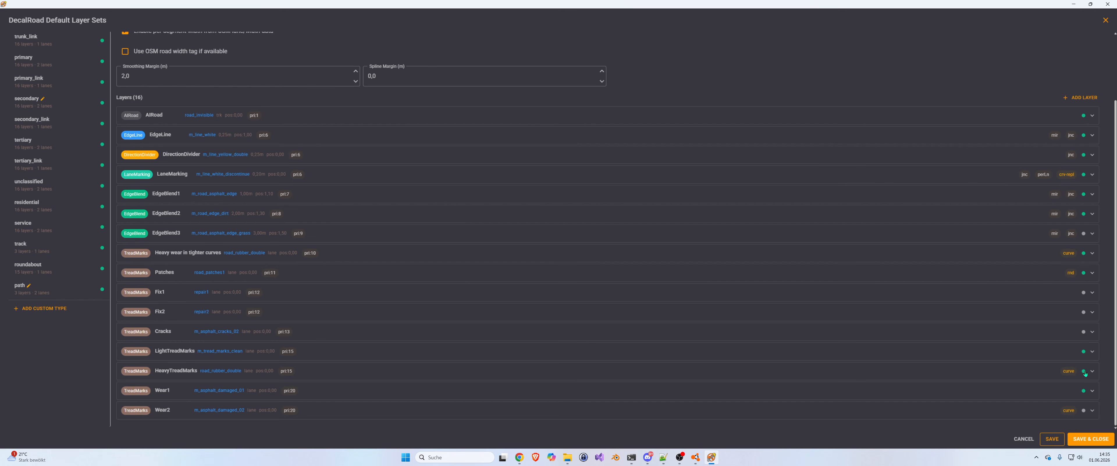
Review the motorway HeavyTreadMarks layer's Curve Only constraint and minimum curvature, and collapse the layer.
click(170, 371)
scroll(256, 305, down, 5)
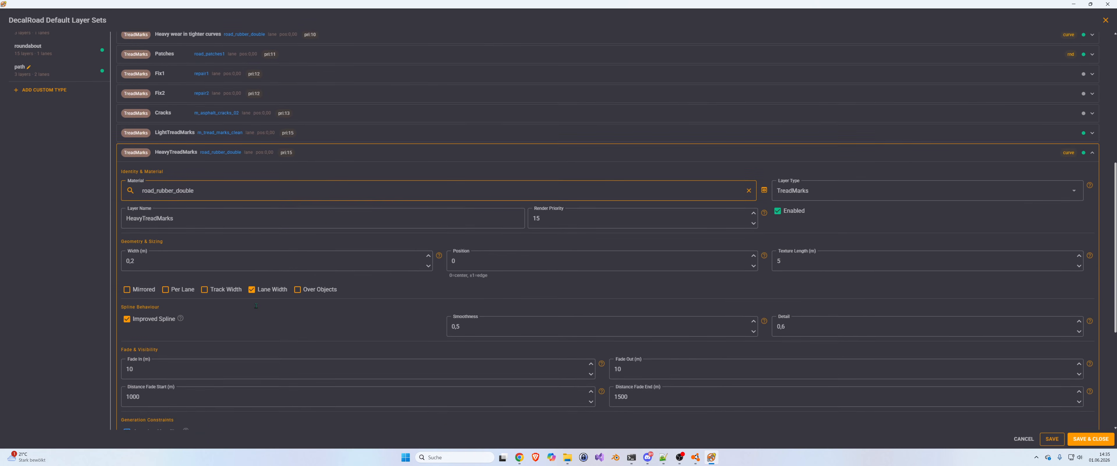
scroll(256, 305, down, 3)
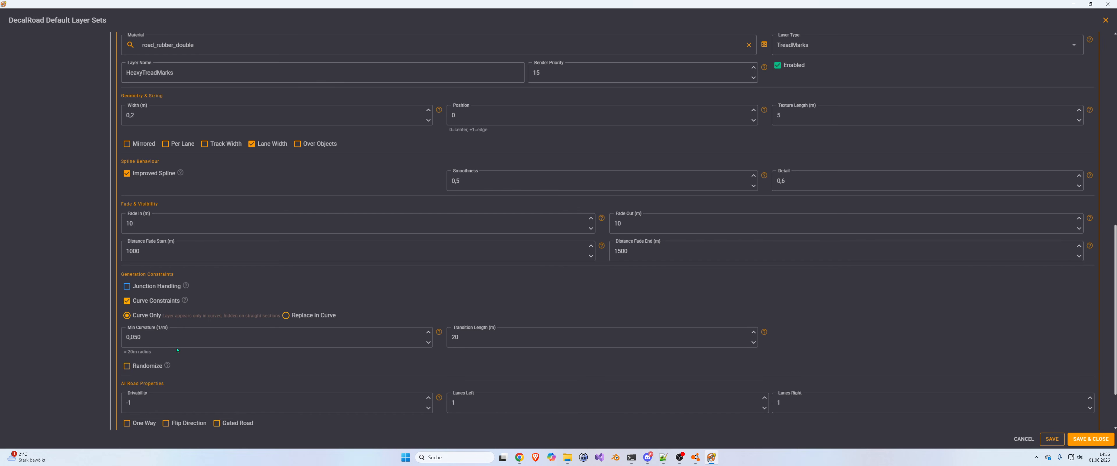
click(139, 341)
click(134, 328)
scroll(490, 294, down, 1)
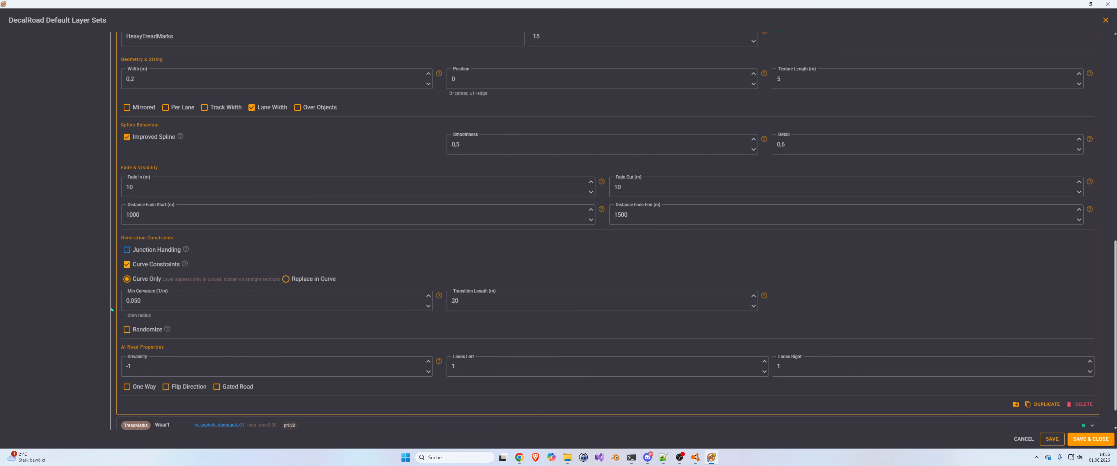
click(131, 302)
scroll(153, 238, up, 4)
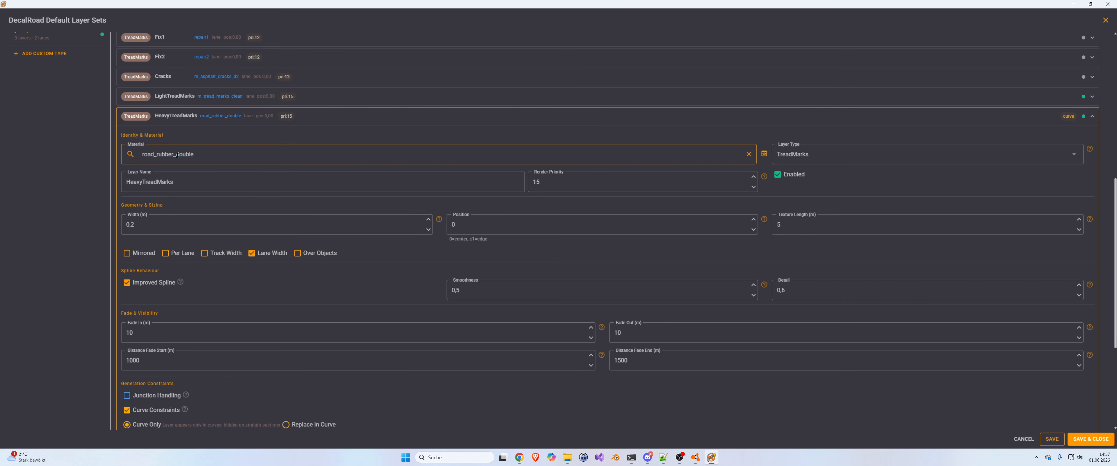
click(187, 115)
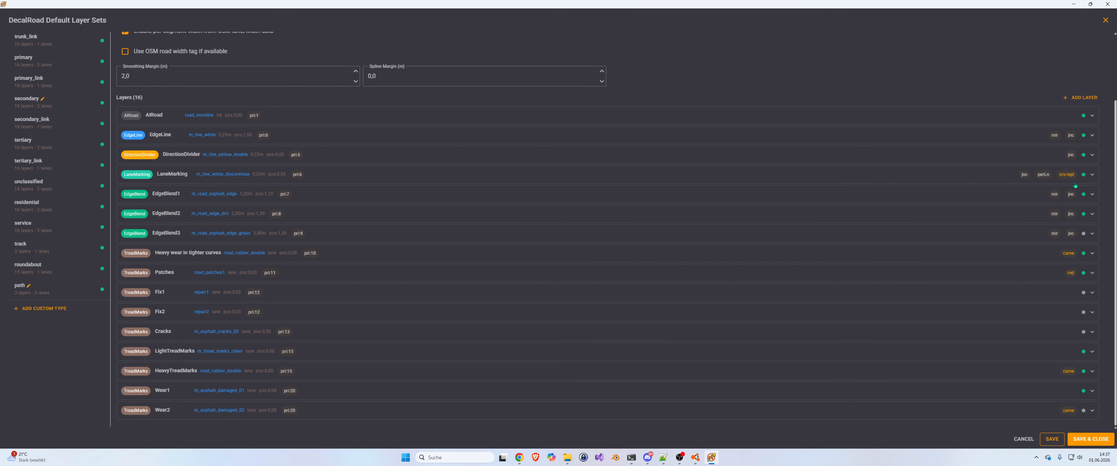
Expand the motorway LaneMarking layer, check its line material, and toggle its Enabled option off and back on.
click(168, 174)
scroll(169, 176, down, 5)
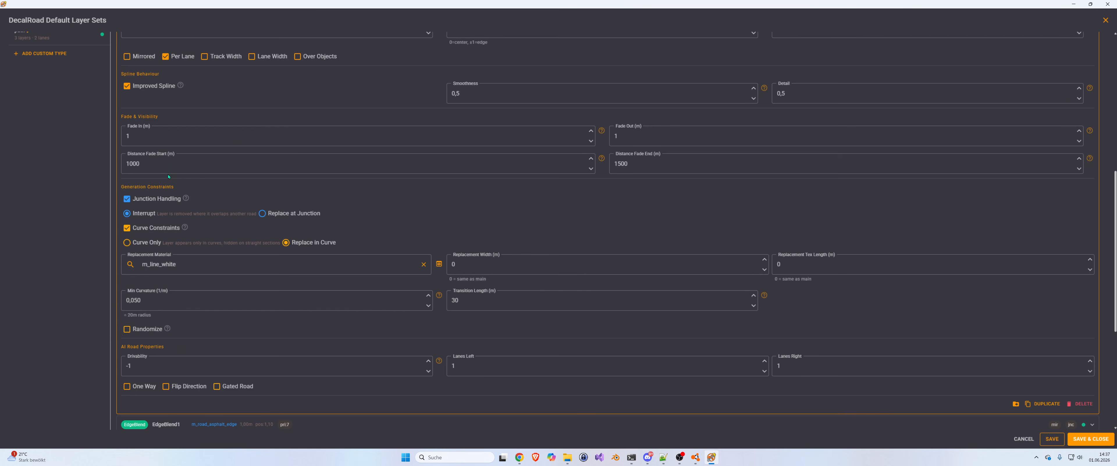
scroll(423, 239, up, 3)
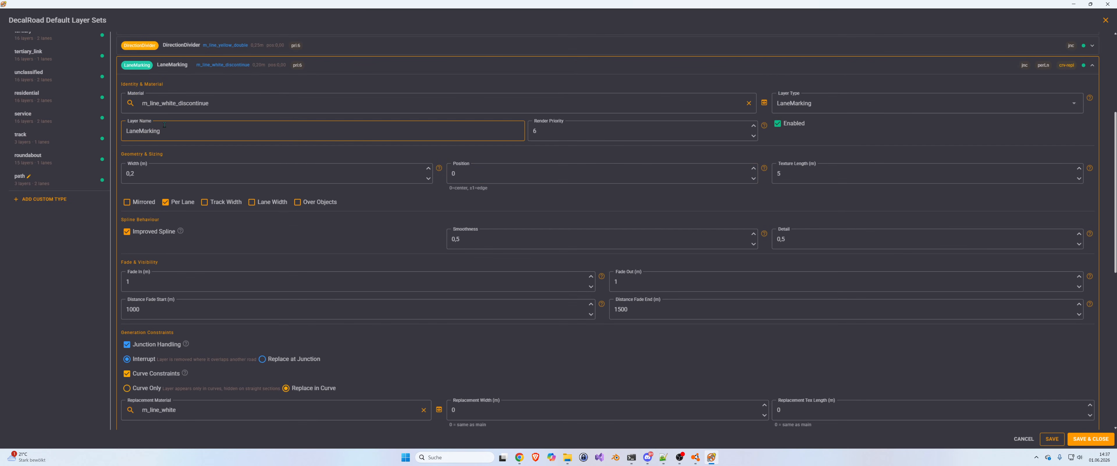
click(174, 105)
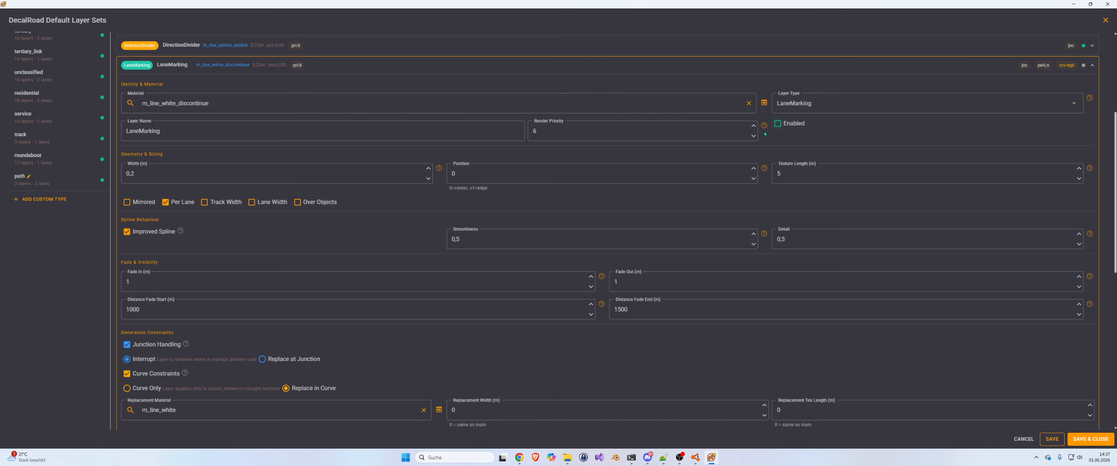
click(778, 123)
Review the LaneMarking layer's Junction Handling and Replace in Curve settings, including the replacement material.
scroll(190, 203, down, 3)
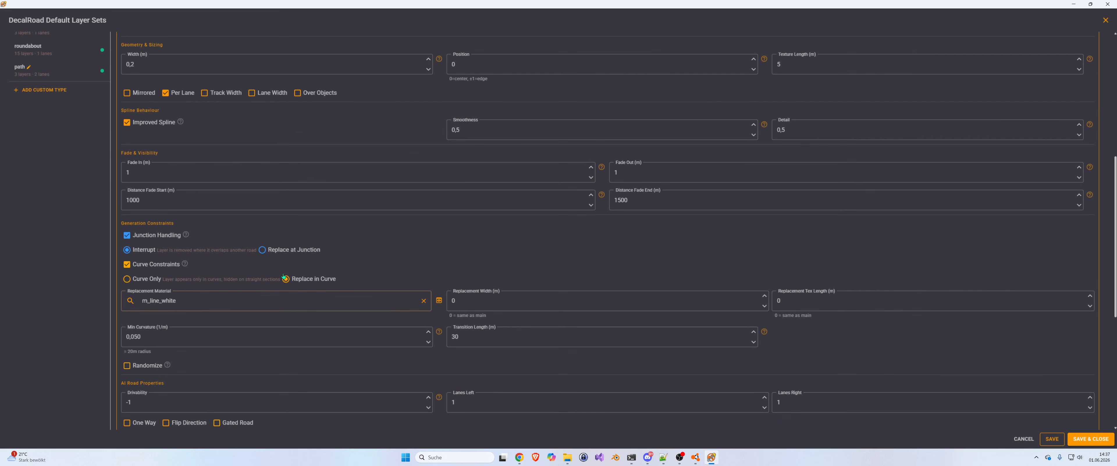
scroll(250, 247, up, 3)
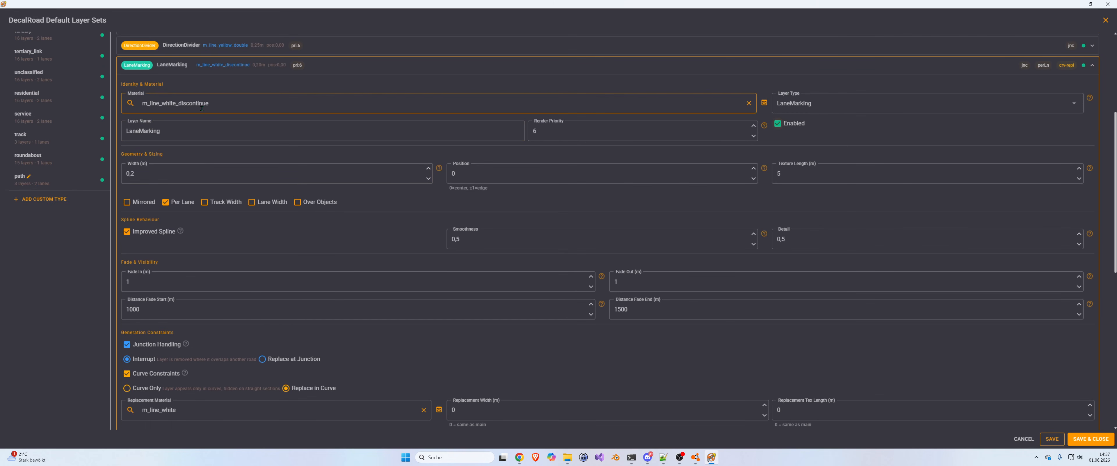
scroll(225, 202, down, 1)
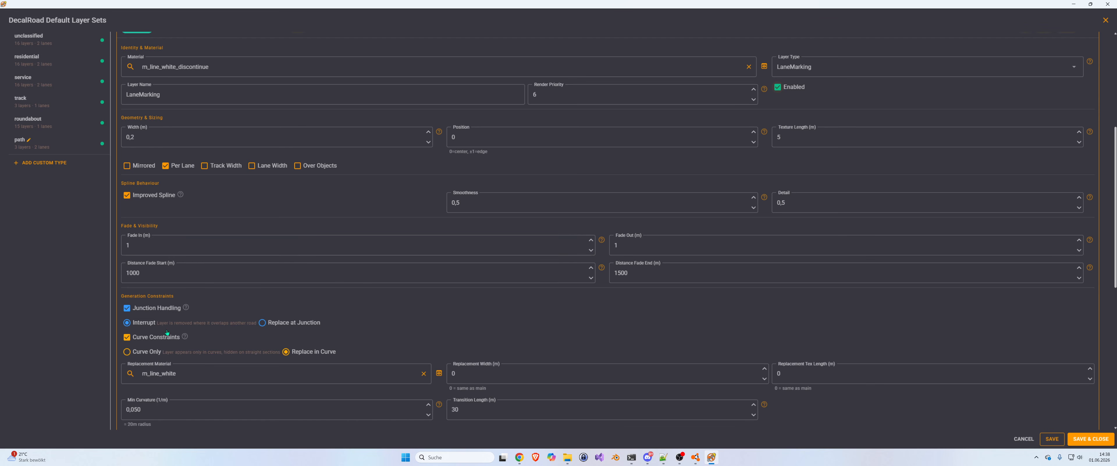
Review the LaneMarking layer's curve replacement settings and set its Transition Length to 25 m.
scroll(296, 351, down, 1)
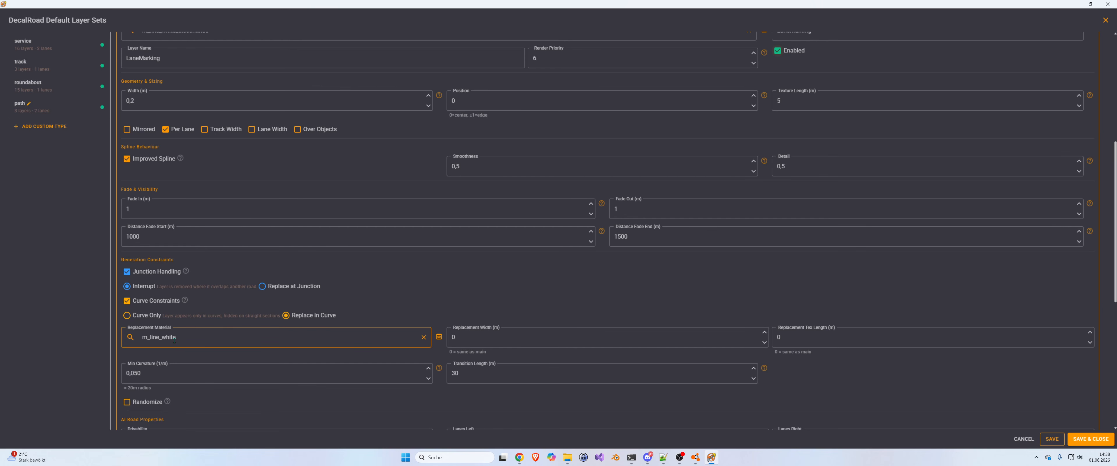
scroll(173, 337, up, 5)
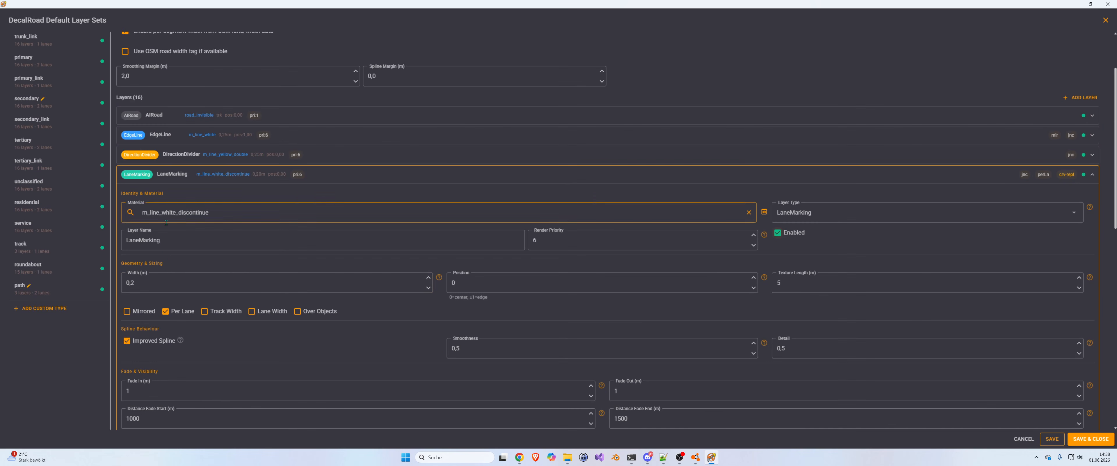
scroll(165, 295, down, 4)
scroll(165, 295, down, 1)
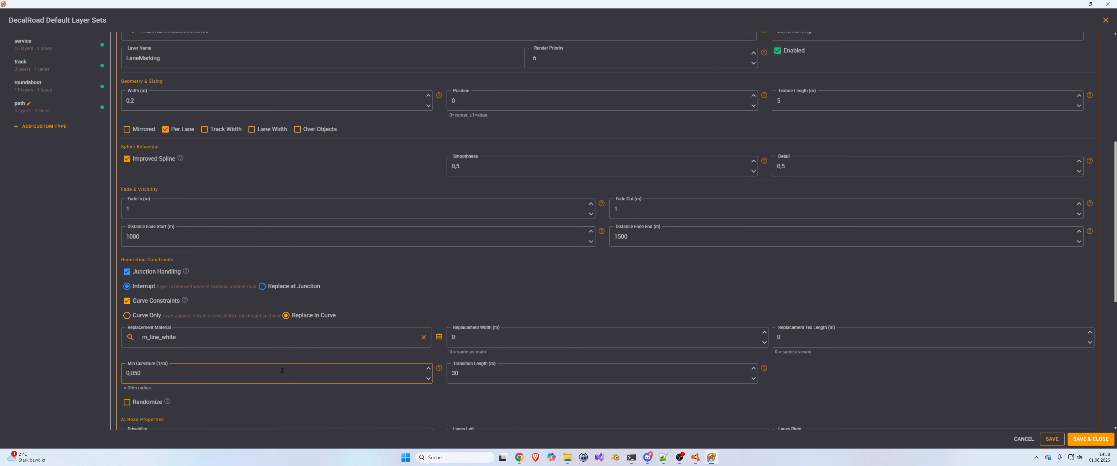
click(472, 378)
text(25)
scroll(474, 376, down, 1)
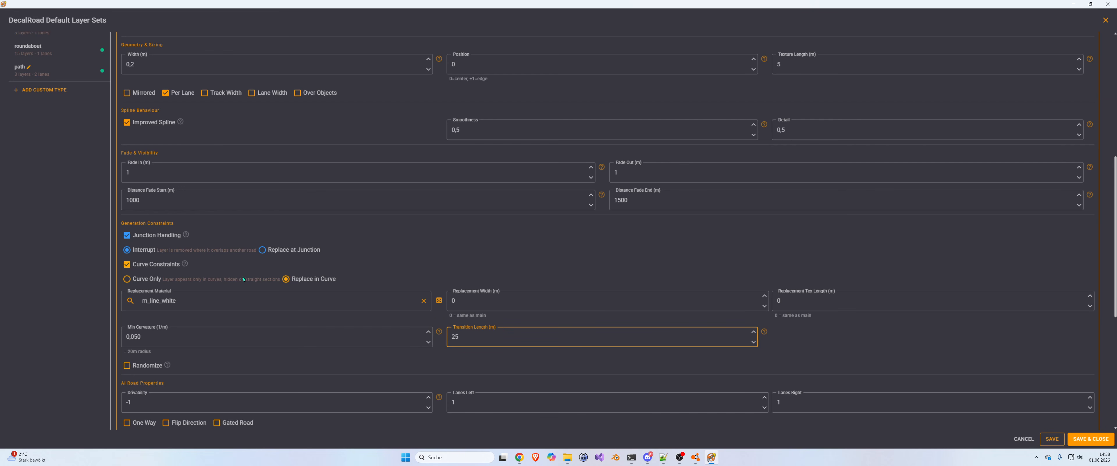
Try a Transition Length of 35 m for the LaneMarking layer and set it back to 25 m.
scroll(616, 282, up, 3)
scroll(601, 353, down, 4)
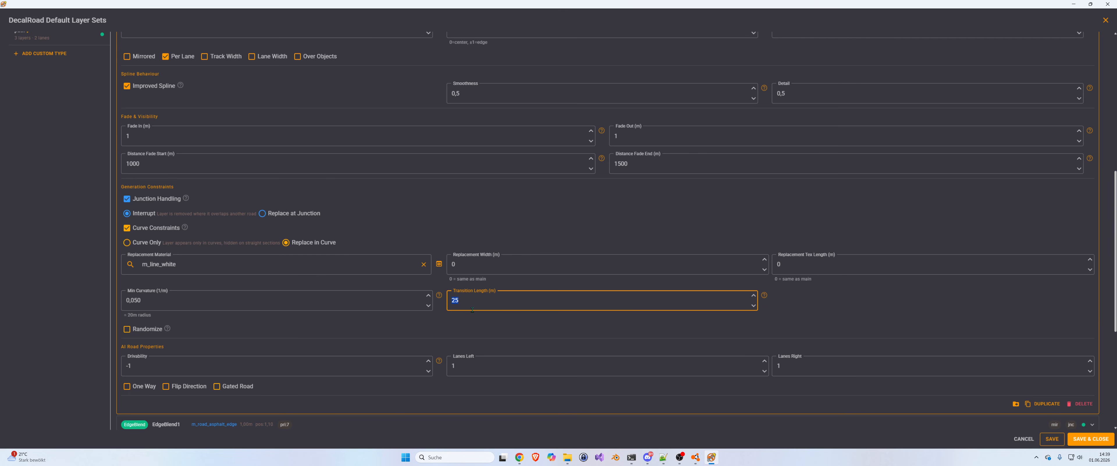
text(35)
scroll(564, 312, up, 3)
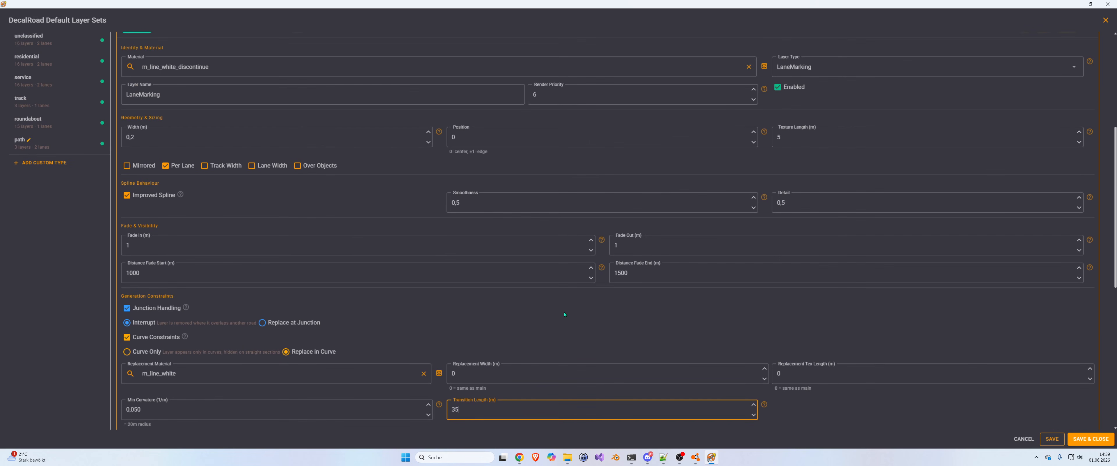
scroll(652, 327, down, 3)
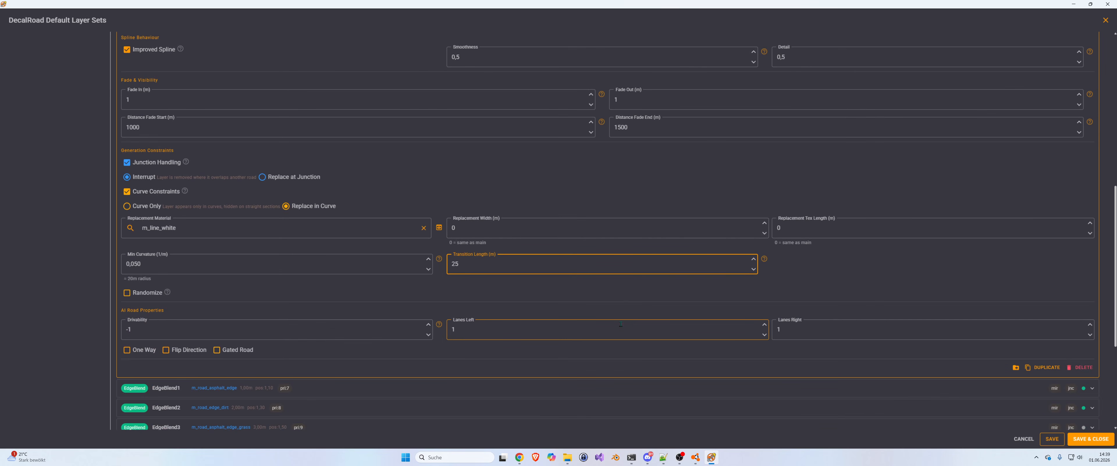
Save and close the default layer sets, and re-generate the DecalRoads.
scroll(640, 288, up, 8)
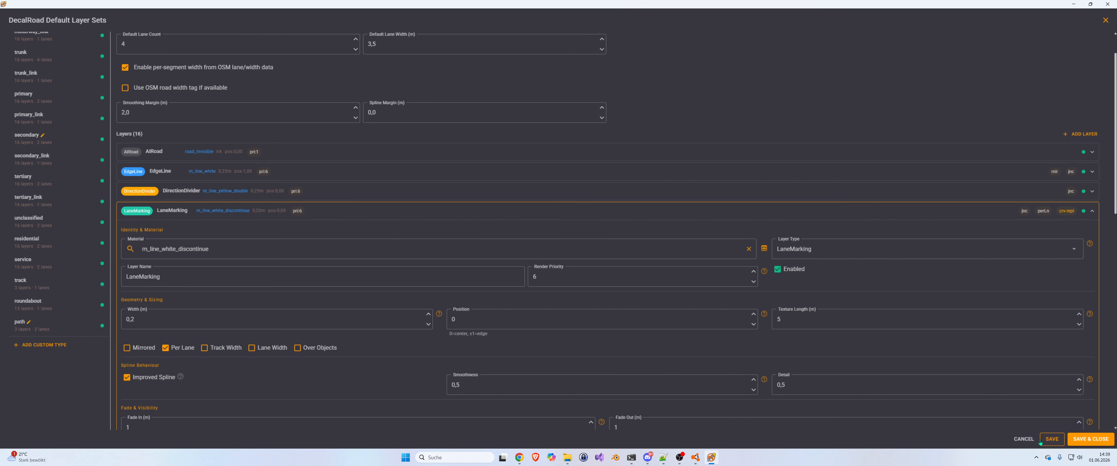
click(1057, 442)
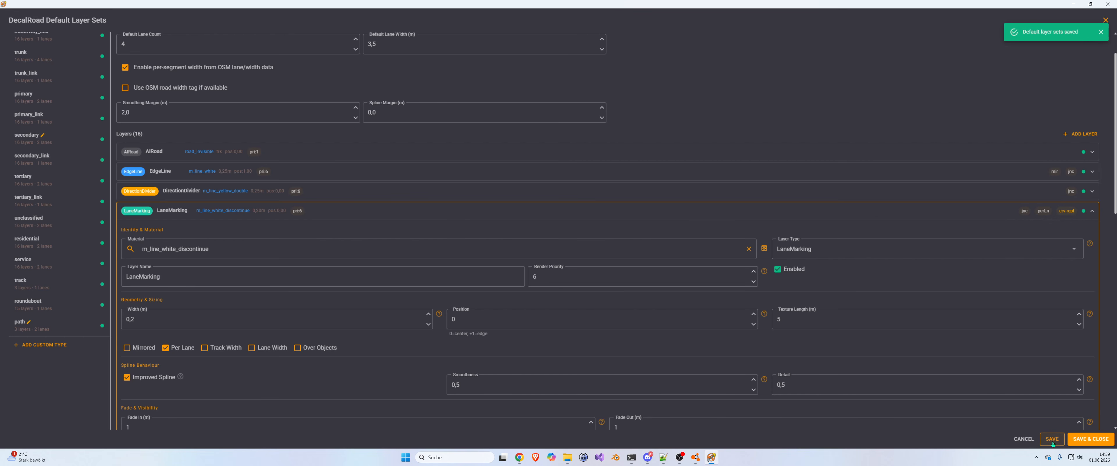
click(1070, 440)
scroll(316, 265, down, 3)
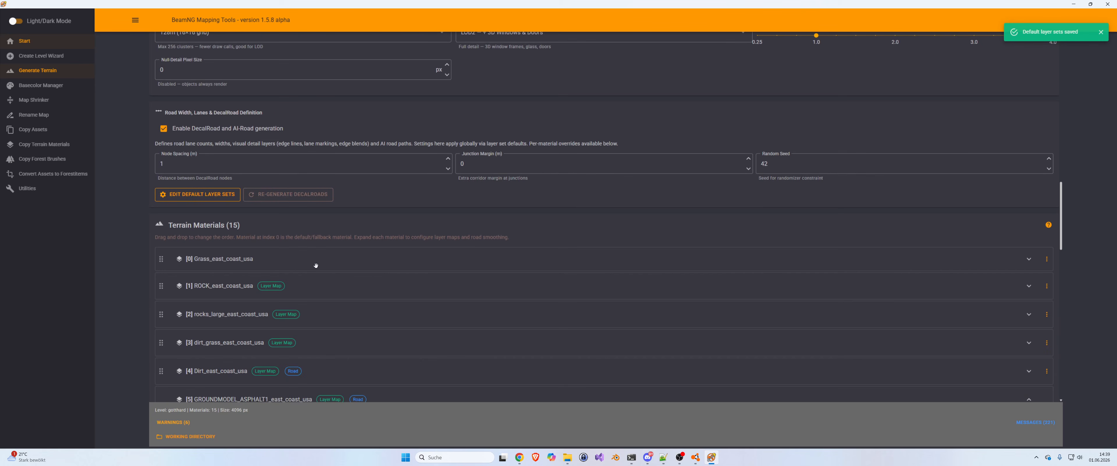
click(278, 195)
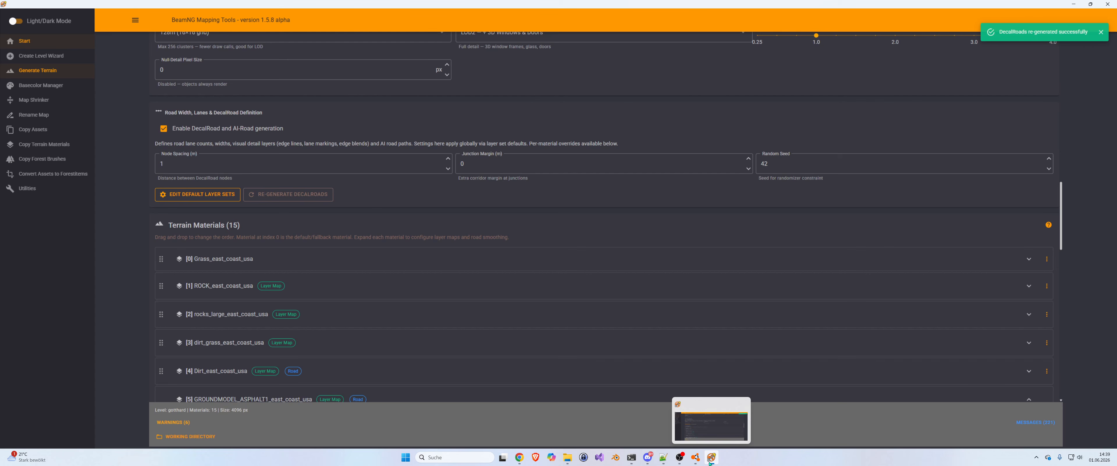
Switch to BeamNG.drive and start a Freeroam session on the Gotthard Pass level with the preselected vehicle.
click(695, 457)
key(Escape)
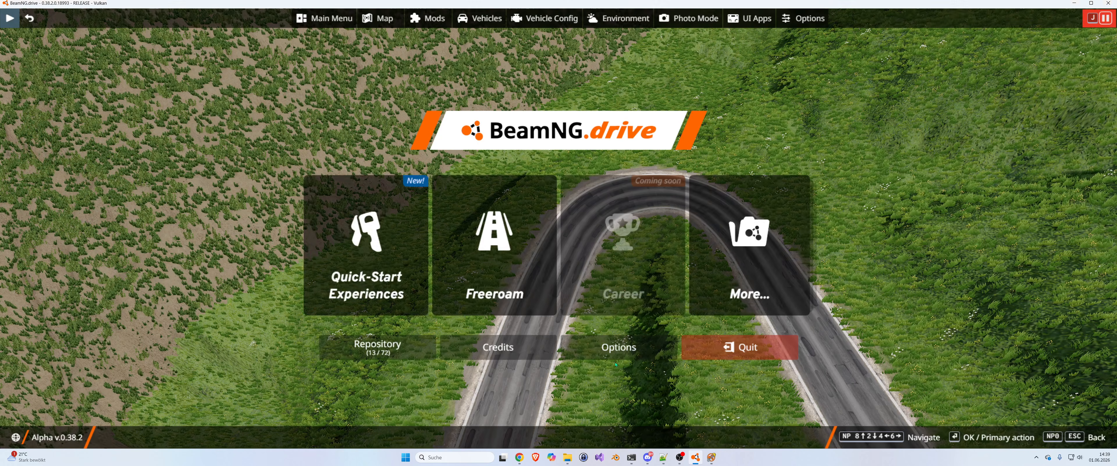
click(494, 260)
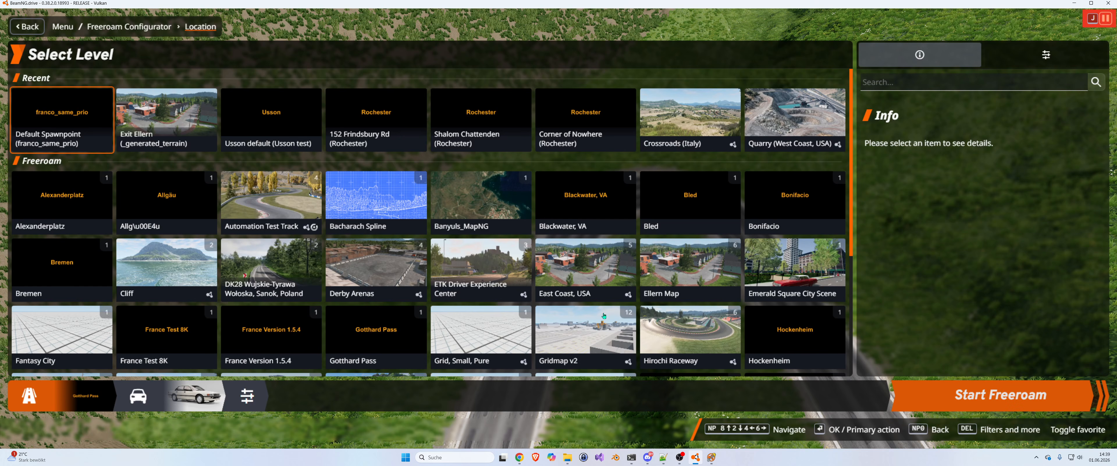
click(357, 316)
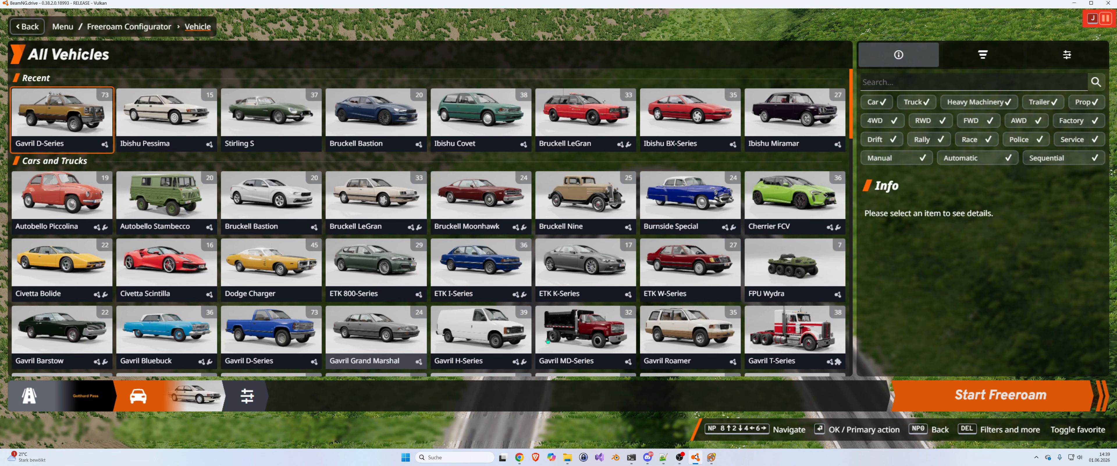
click(937, 396)
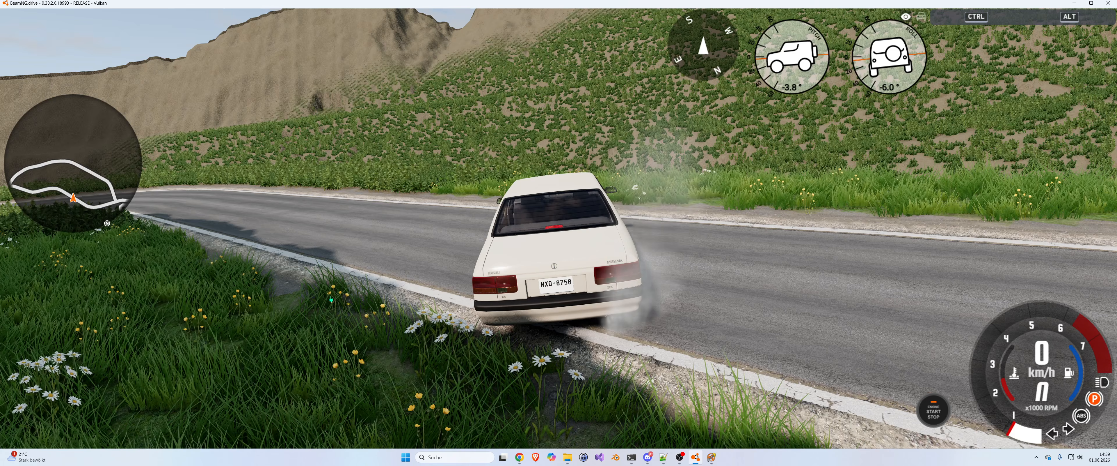
Switch to the free camera and look over the regenerated road around the parked car.
right_drag(331, 299, 417, 336)
key(shift+c)
key(s)
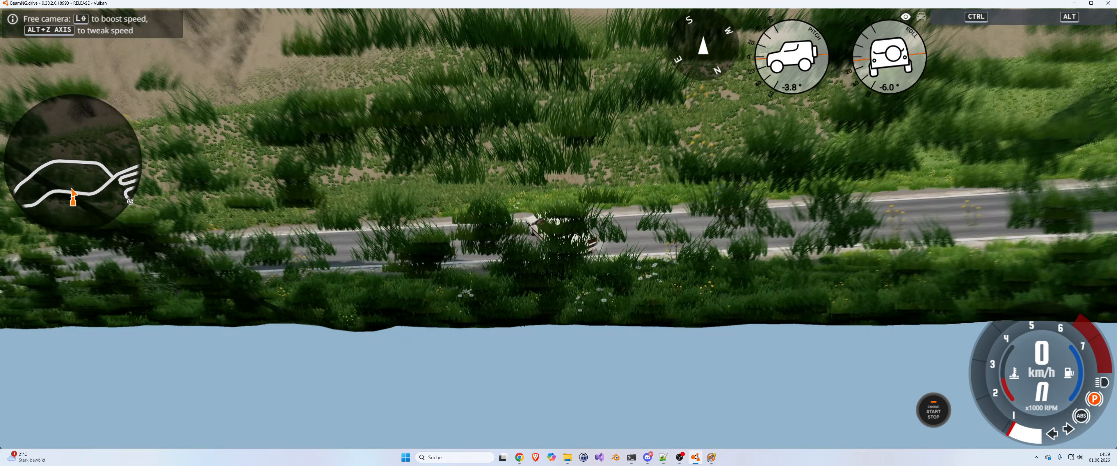
key(w)
key(s)
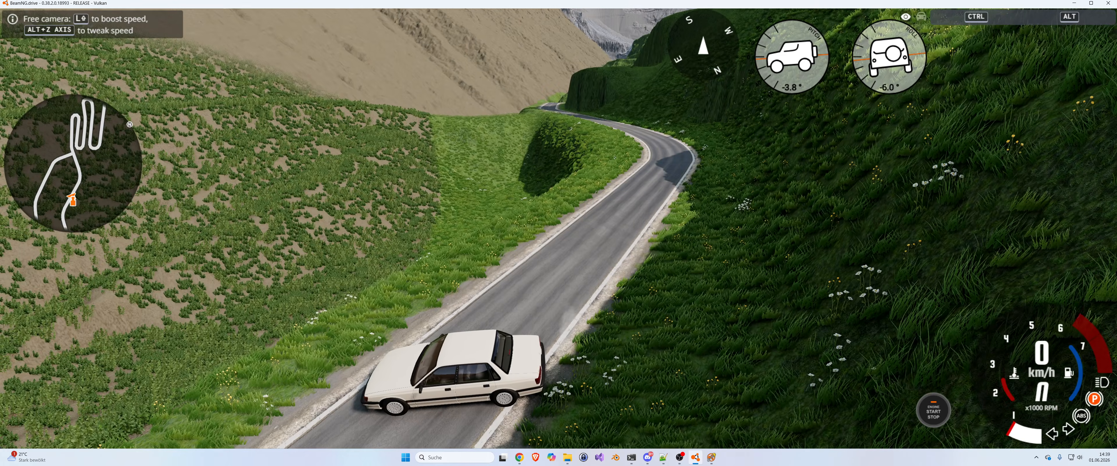
right_drag(309, 275, 318, 234)
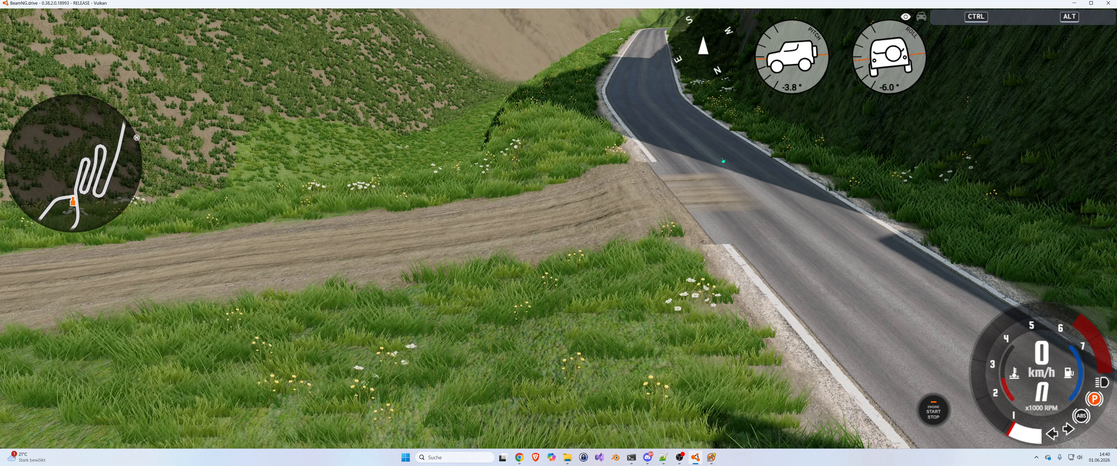
Examine the junction where the dirt track meets the paved road beside the grassy slope.
right_drag(724, 160, 642, 199)
key(w)
key(w)
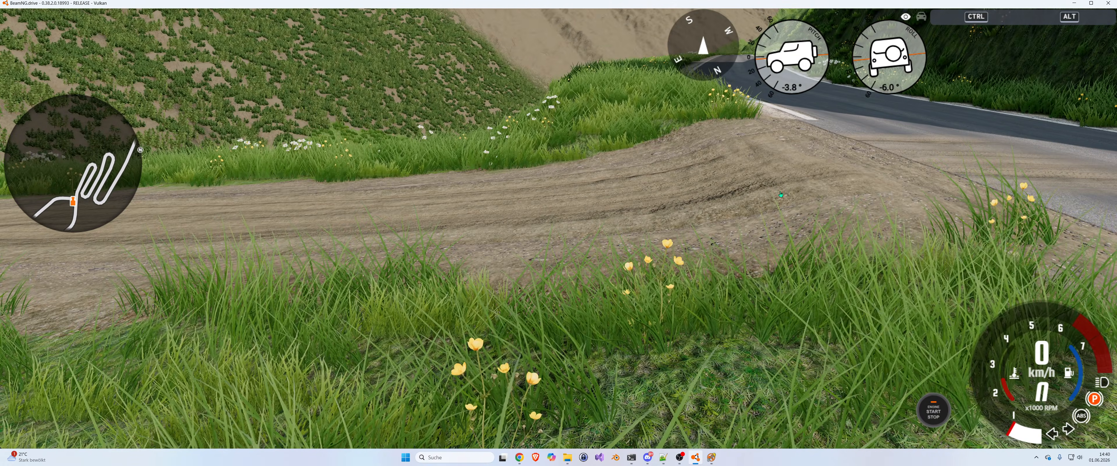
key(s)
right_drag(598, 177, 503, 174)
right_drag(559, 232, 243, 173)
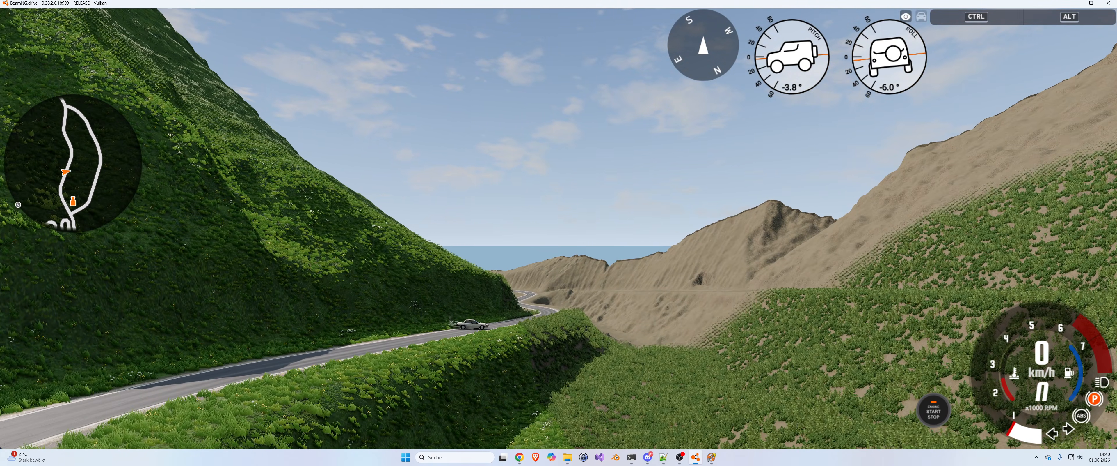
Fly to the other dirt track junction at the paved curve and examine its edge lines and surface transition.
key(w)
right_drag(559, 233, 749, 202)
key(w)
key(w)
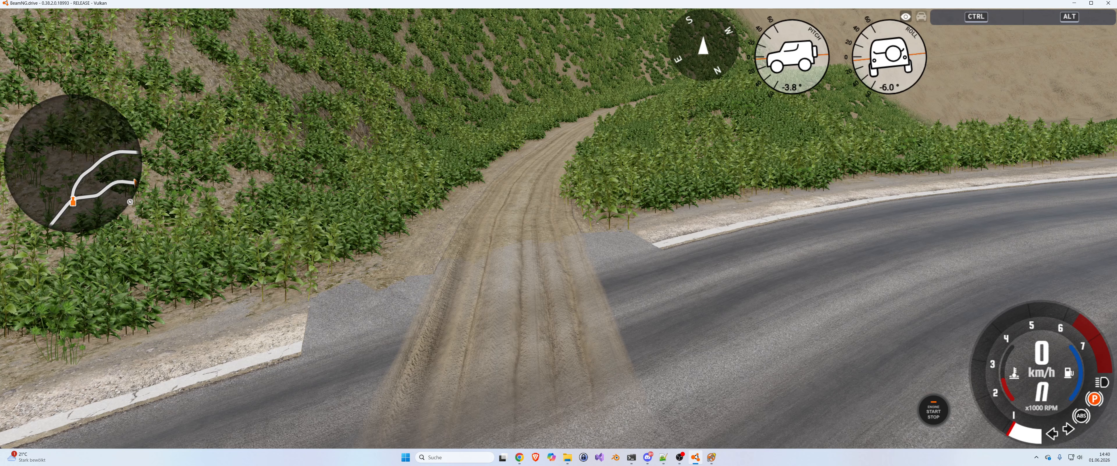
right_drag(558, 233, 578, 276)
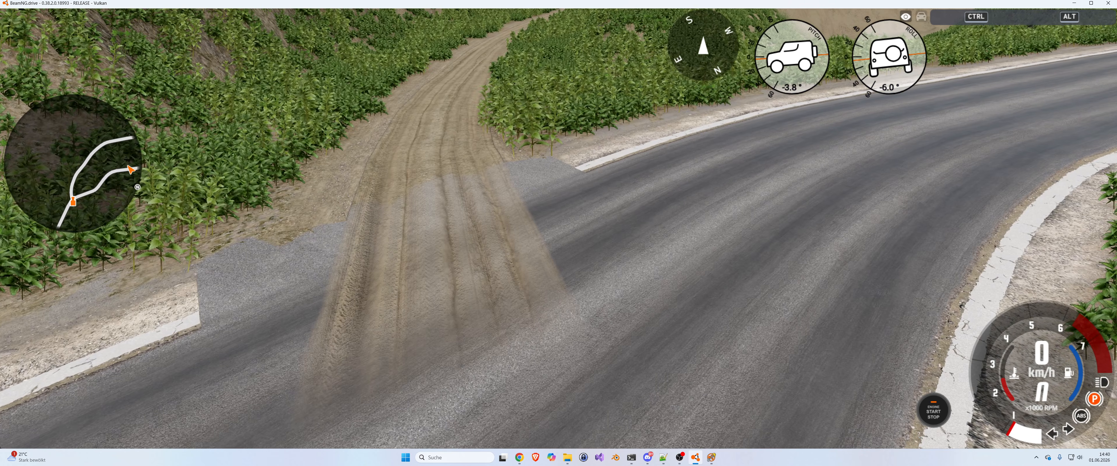
Return to the car, re-enter the free camera, and view the dirt track's course from its junction with the paved road.
key(shift+c)
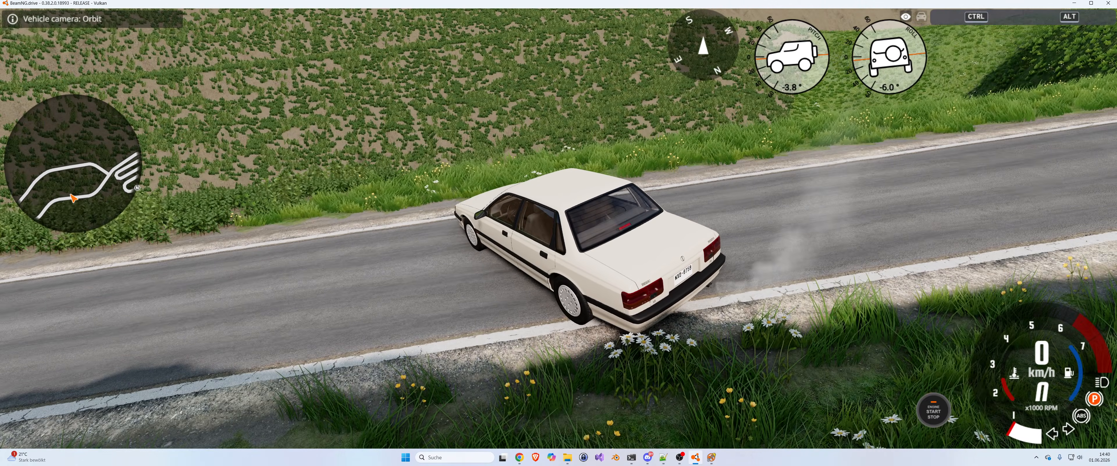
key(shift+c)
right_drag(559, 233, 703, 290)
key(w)
key(s)
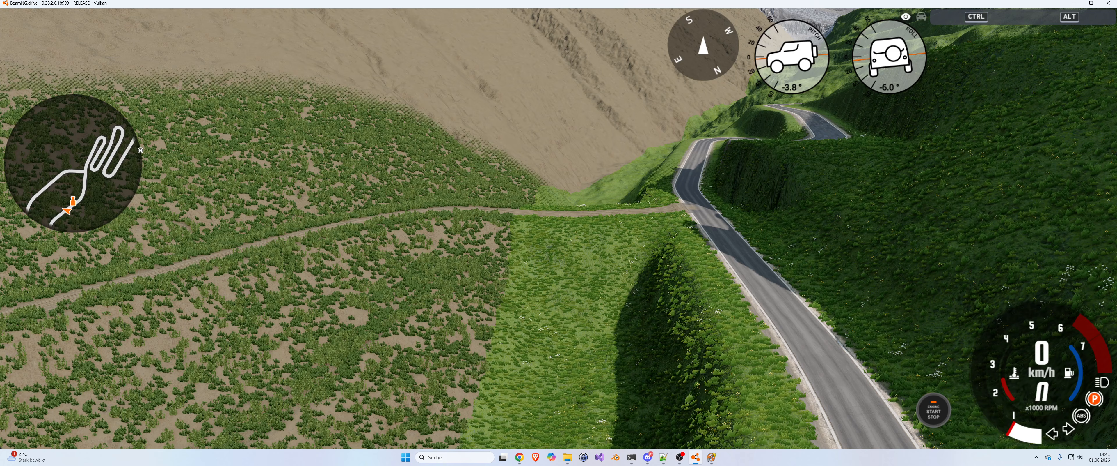
Switch to BeamNG Mapping Tools, collapse the GROUNDMODEL_ASPHALT1_east_coast_usa material and expand Dirt_east_coast_usa.
click(713, 461)
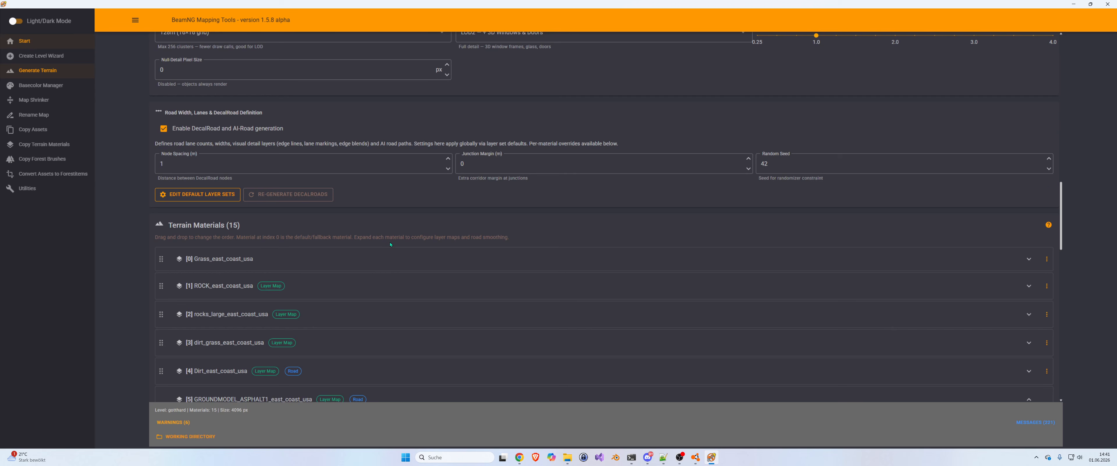
scroll(391, 242, down, 5)
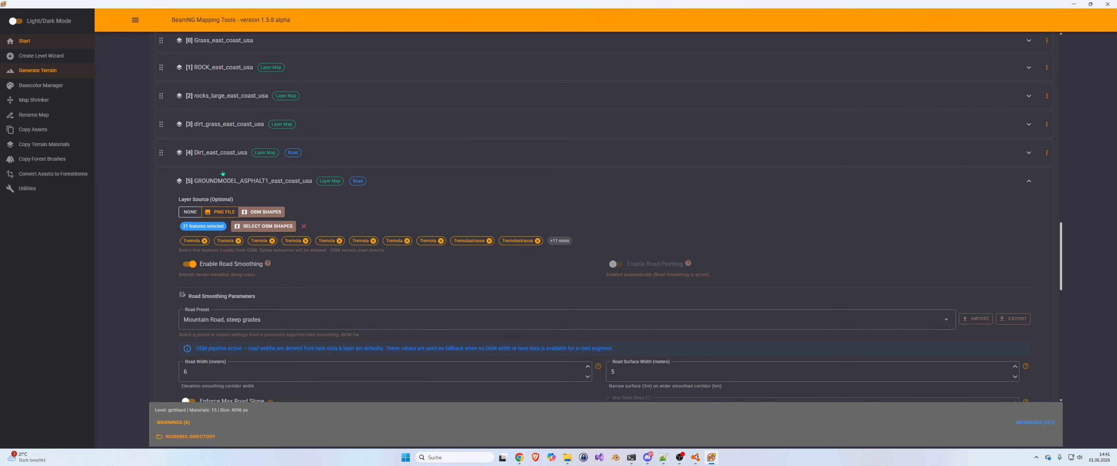
click(209, 183)
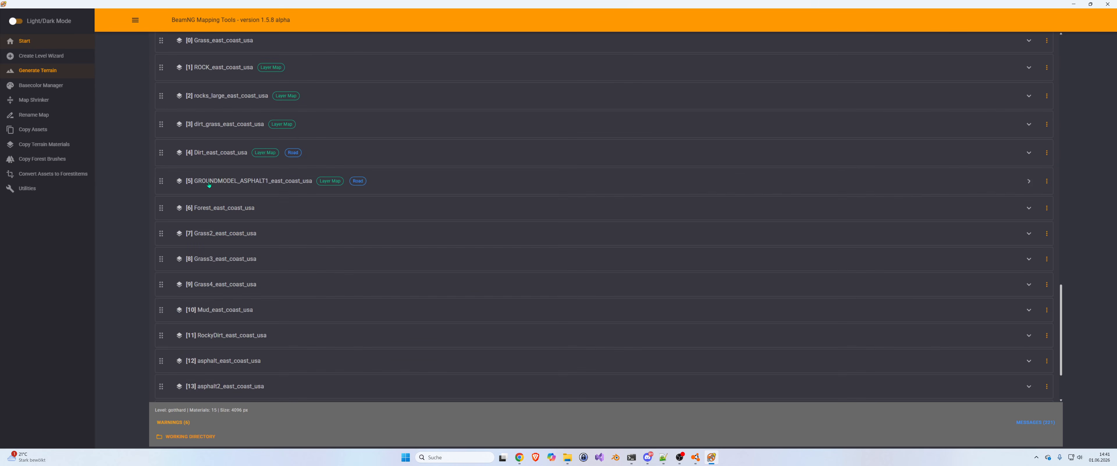
click(215, 155)
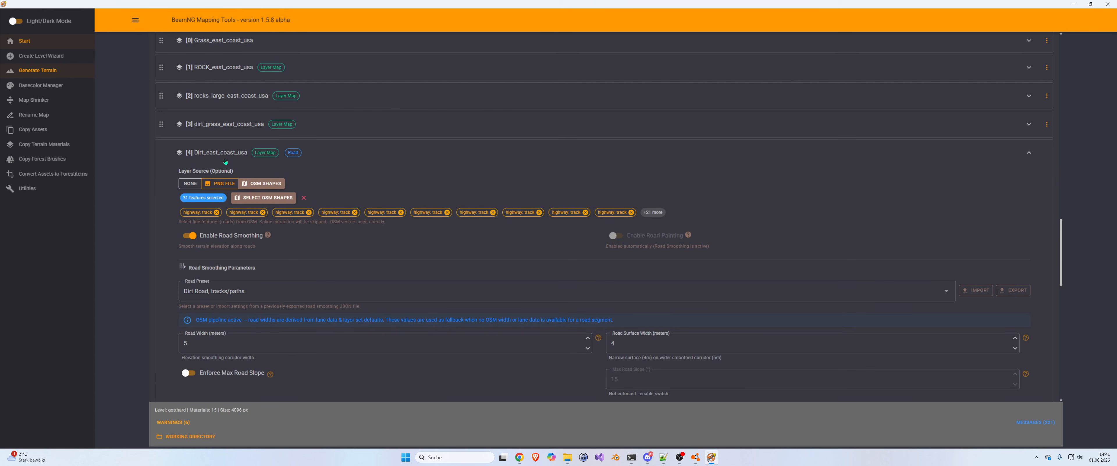
Review the dirt material's road smoothing, terrain transition and master spline export parameters.
scroll(234, 167, down, 2)
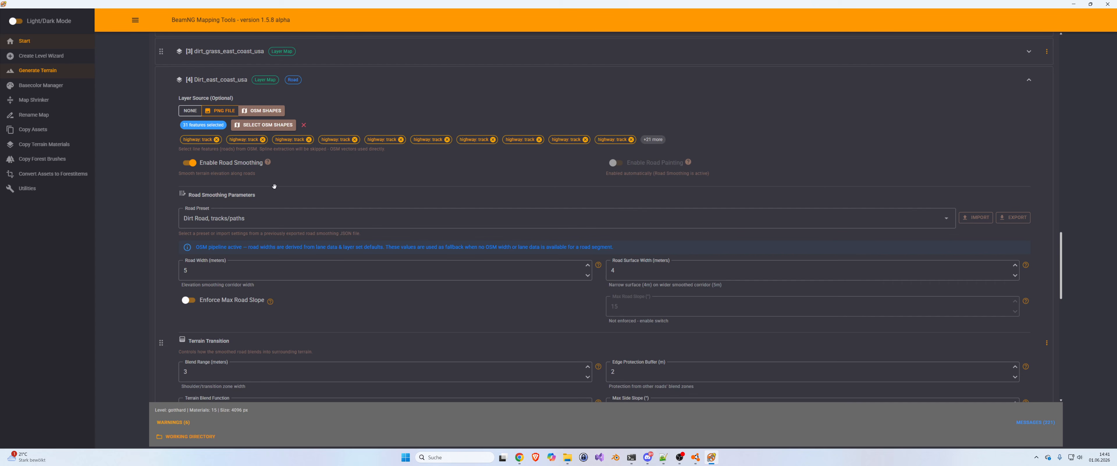
scroll(283, 198, down, 3)
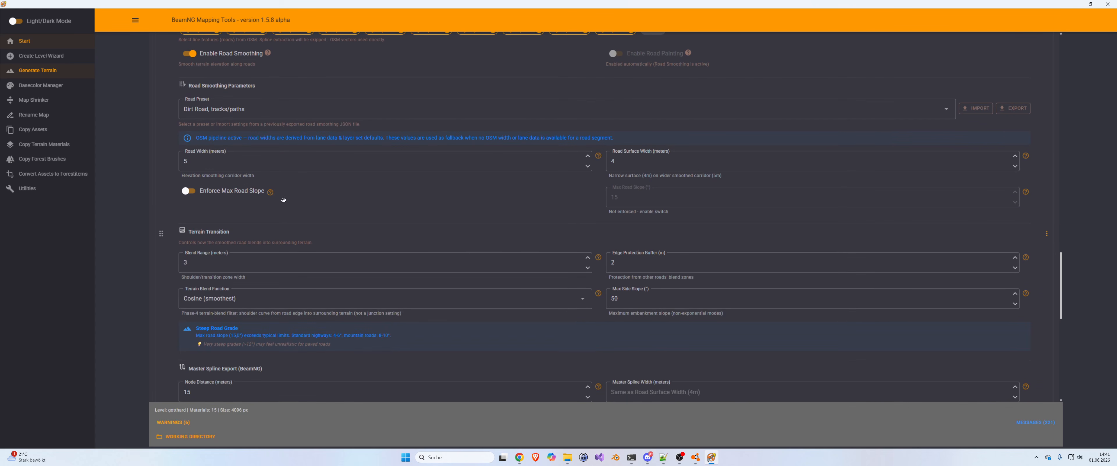
scroll(284, 200, down, 2)
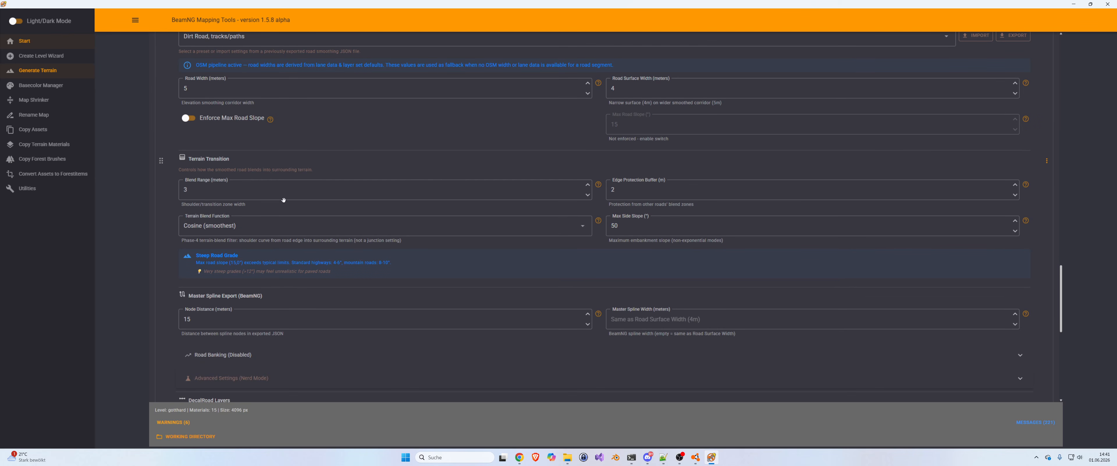
scroll(245, 330, down, 3)
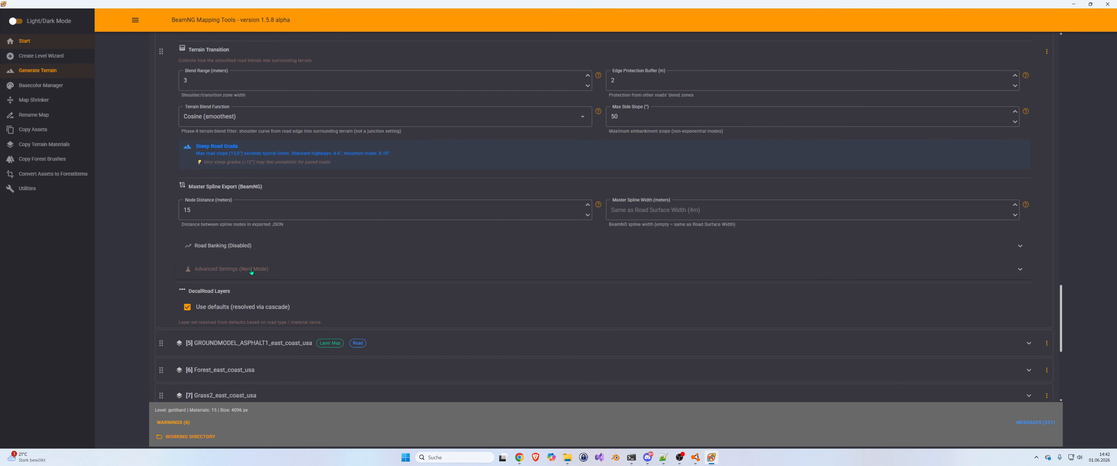
Expand the dirt material's Advanced Settings (Nerd Mode) and examine its Cross-Section Interval and elevation smoothing Window Size.
click(237, 269)
scroll(237, 268, down, 4)
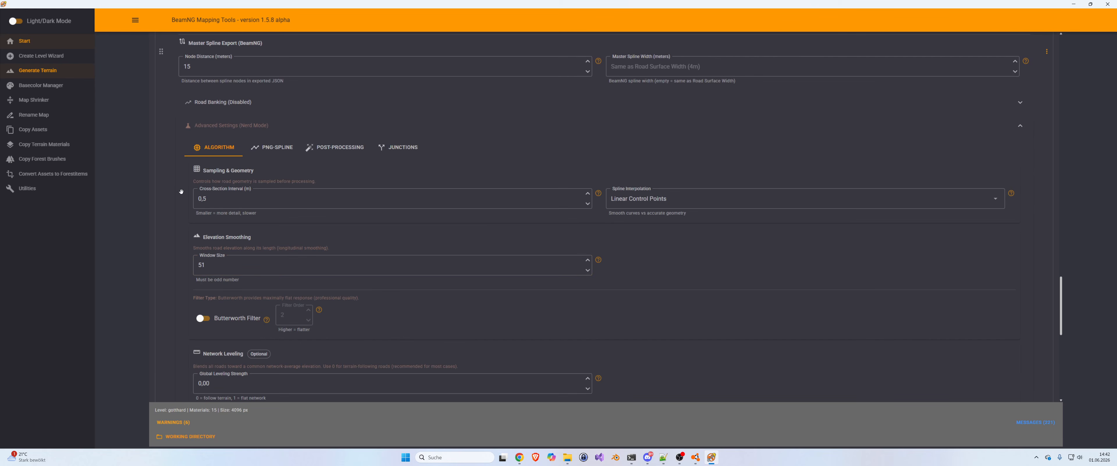
click(240, 200)
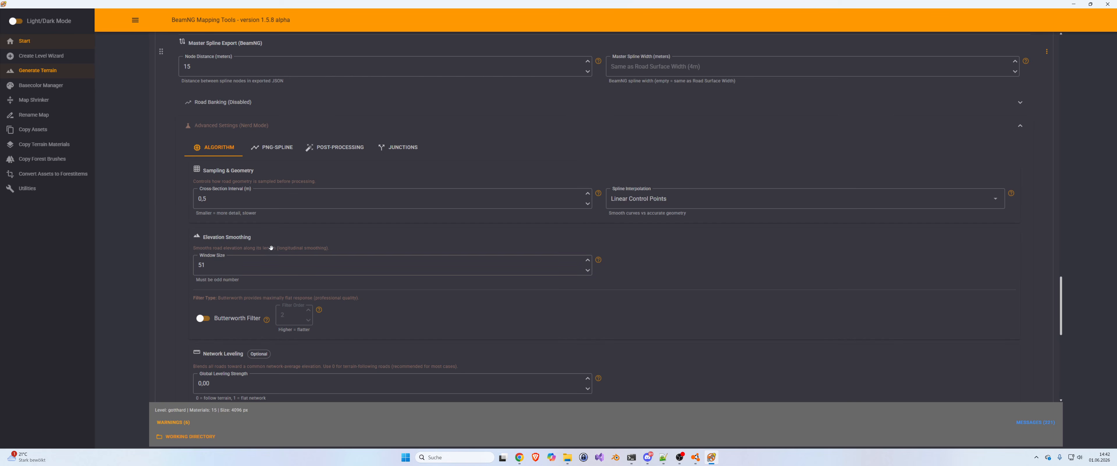
click(235, 273)
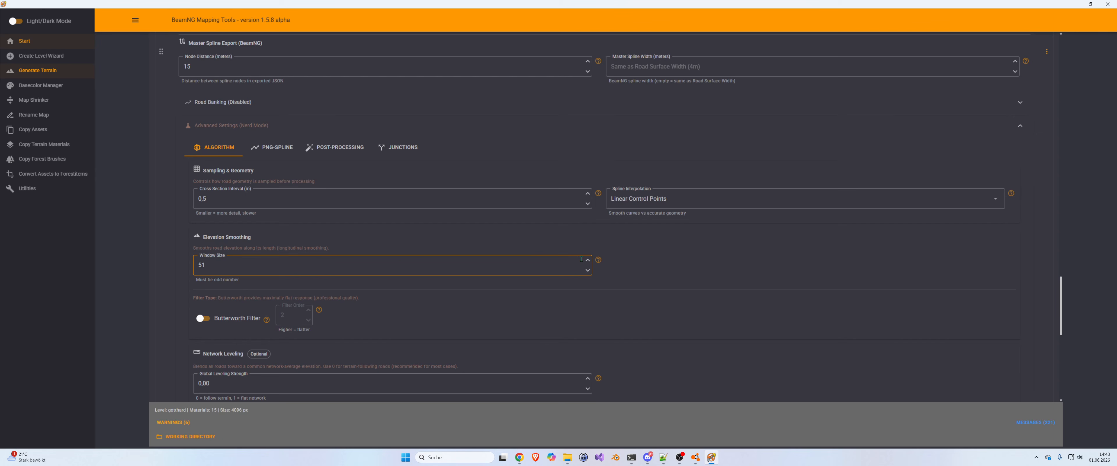
Set the dirt material's elevation smoothing Window Size to 11 and generate the terrain.
mouse_move(598, 261)
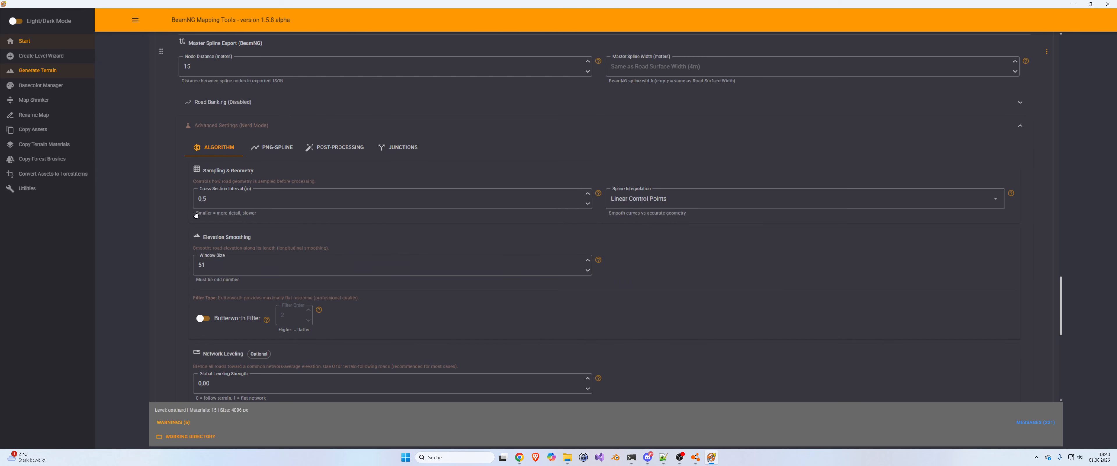
click(195, 203)
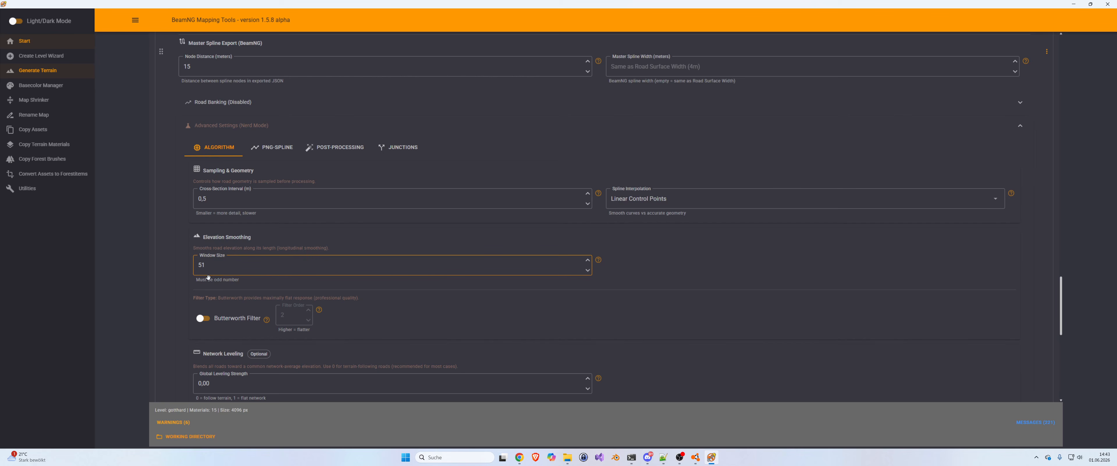
click(221, 276)
click(202, 264)
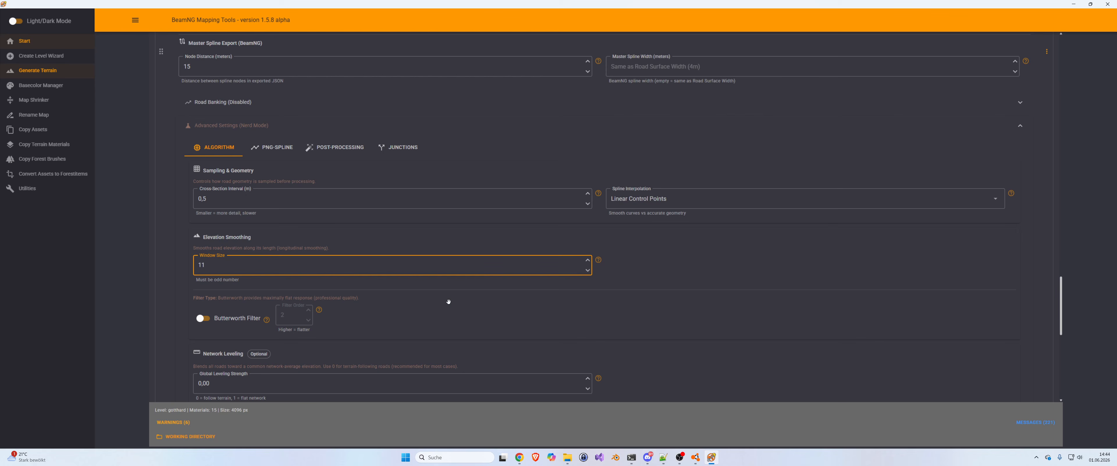
scroll(591, 200, down, 10)
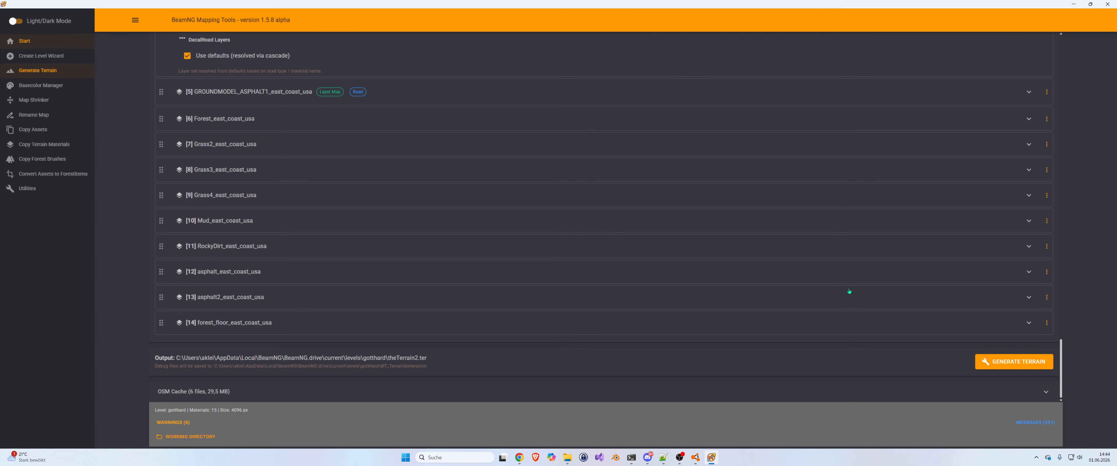
click(1003, 362)
Switch to BeamNG.drive and reload the Gotthard Pass level in Freeroam.
click(689, 425)
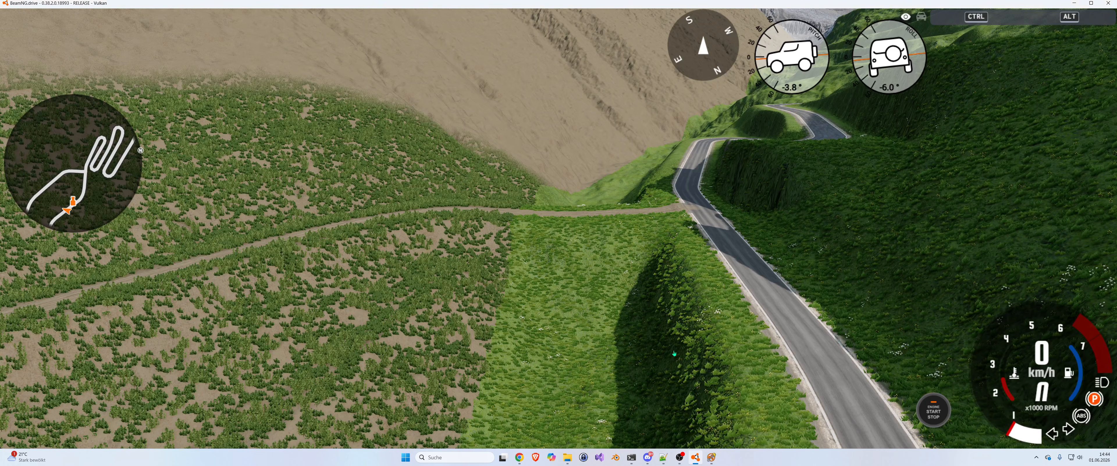
click(510, 281)
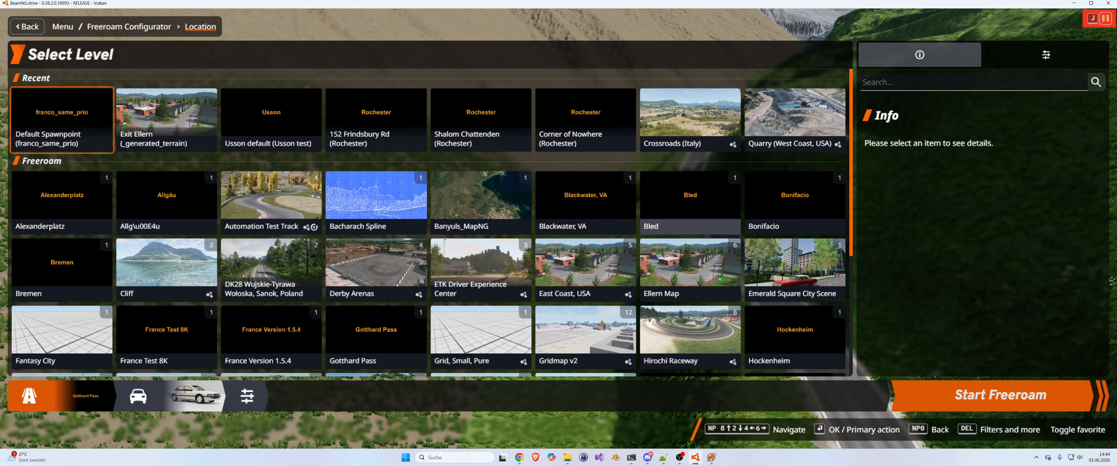
click(350, 324)
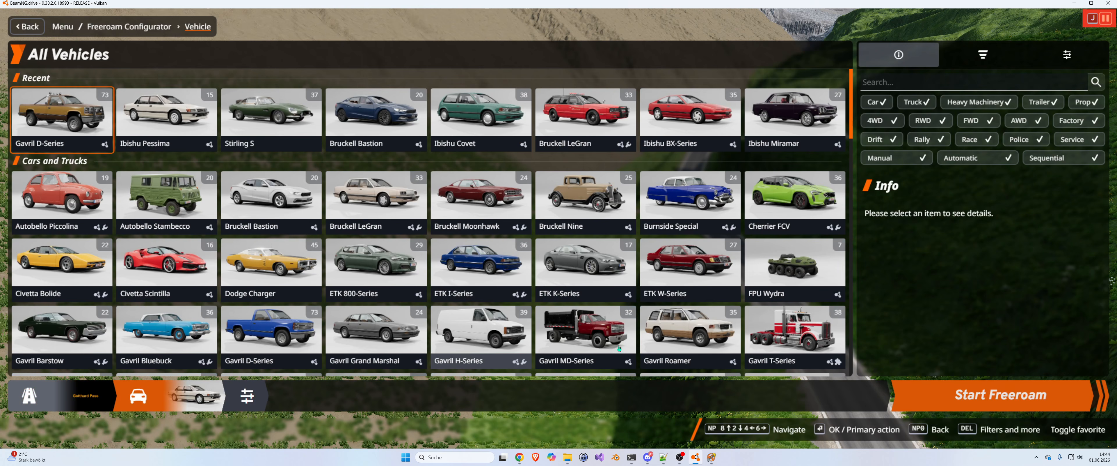
click(920, 382)
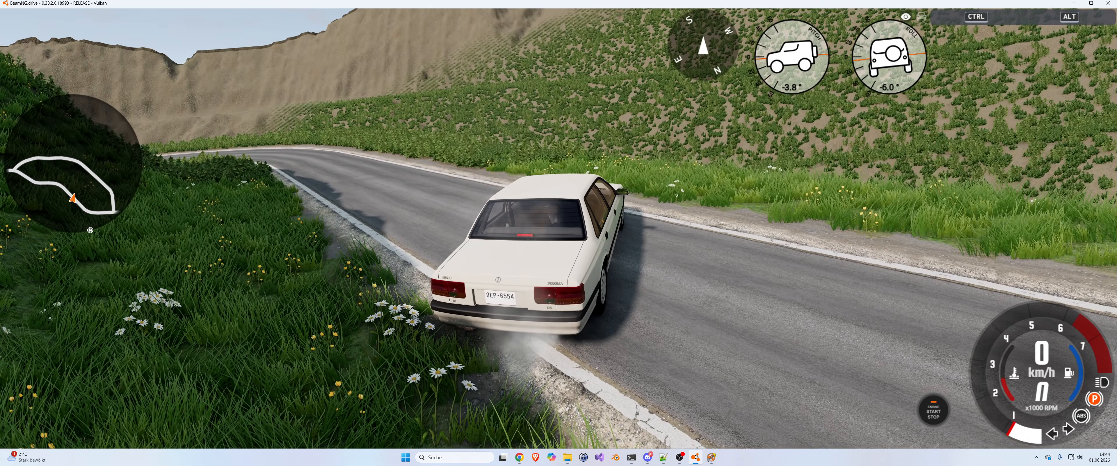
Enter the free camera and inspect the regenerated dirt track's course through the dip beside the paved road.
key(shift+c)
key(w)
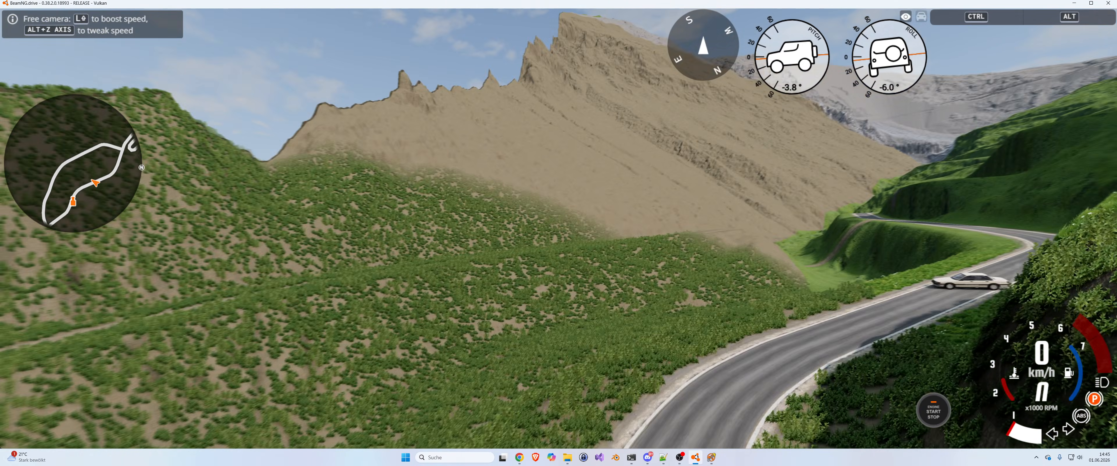
key(w)
key(w)
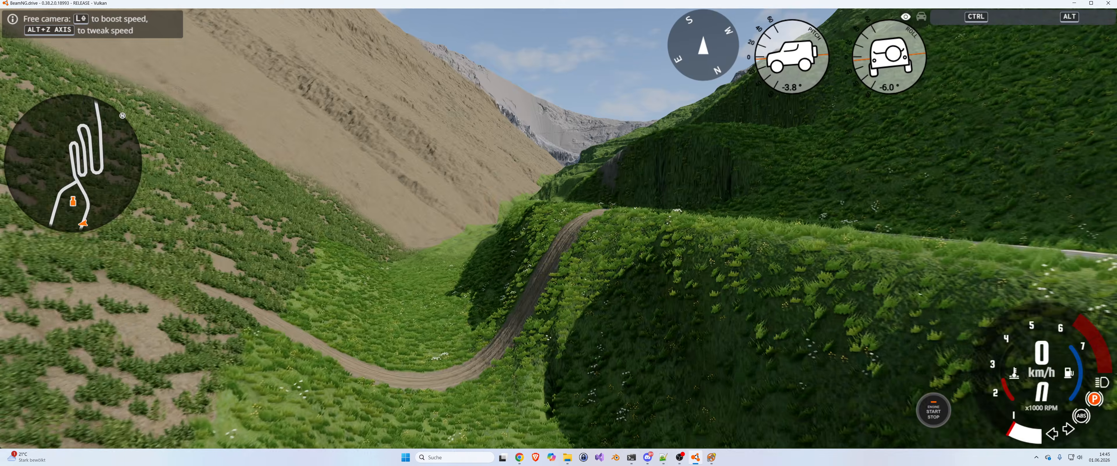
key(s)
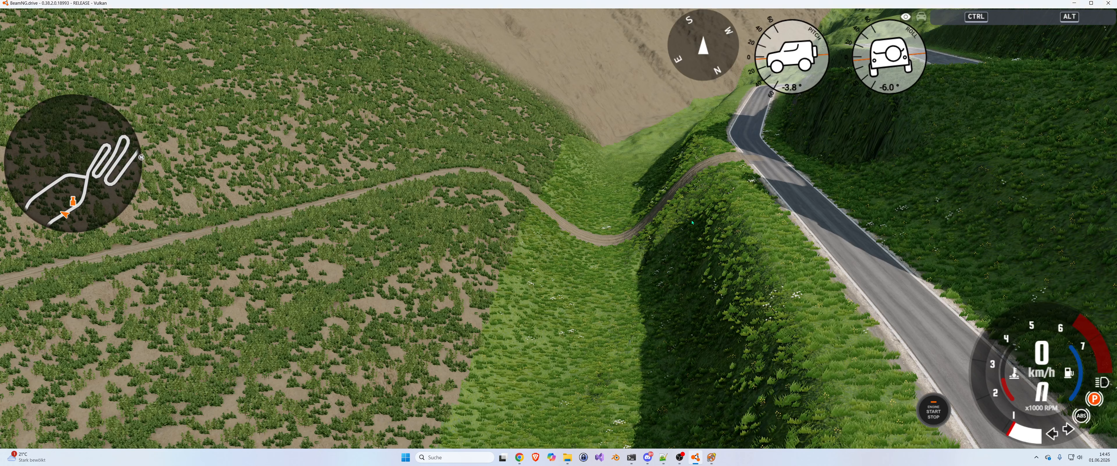
Switch to BeamNG Mapping Tools and set the dirt material's elevation smoothing Window Size to 51.
key(alt+Tab)
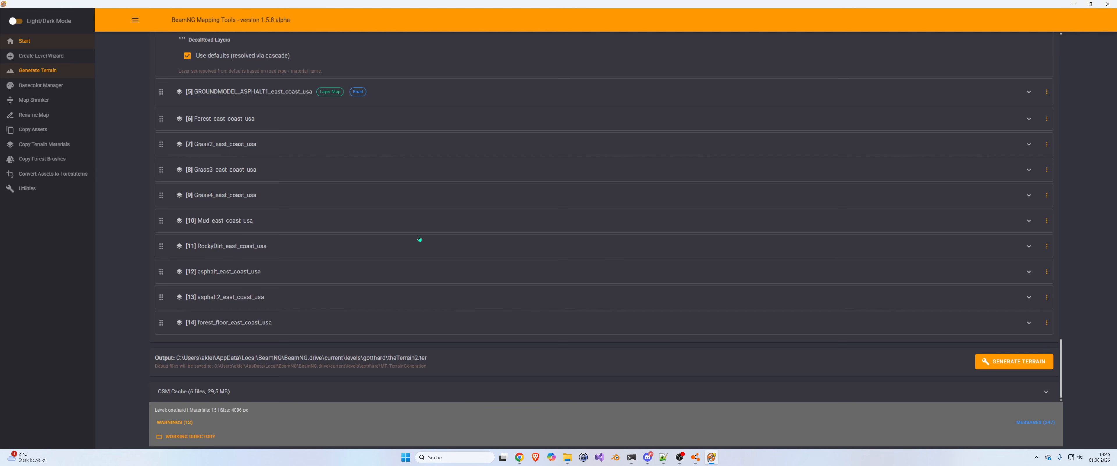
scroll(419, 238, up, 3)
scroll(266, 191, up, 2)
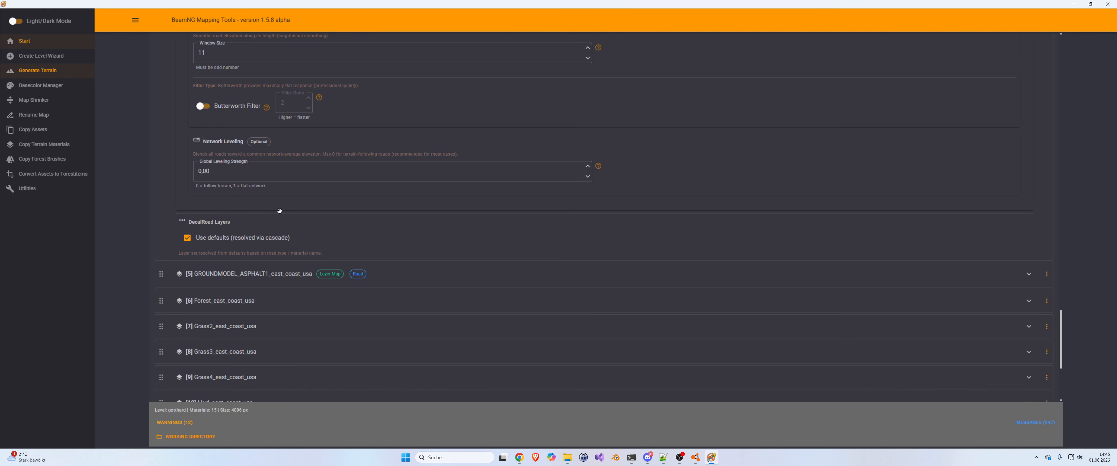
scroll(280, 210, up, 1)
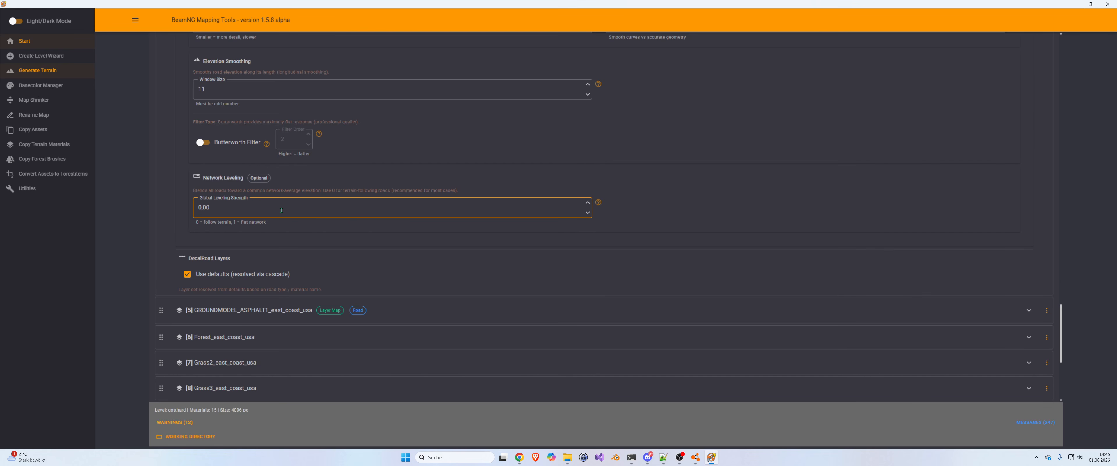
scroll(281, 210, up, 4)
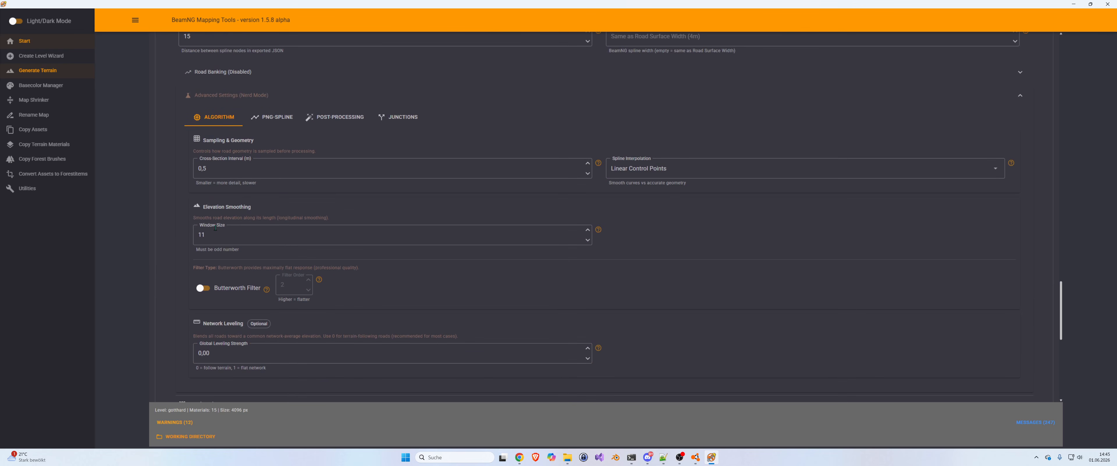
click(217, 236)
text(5)
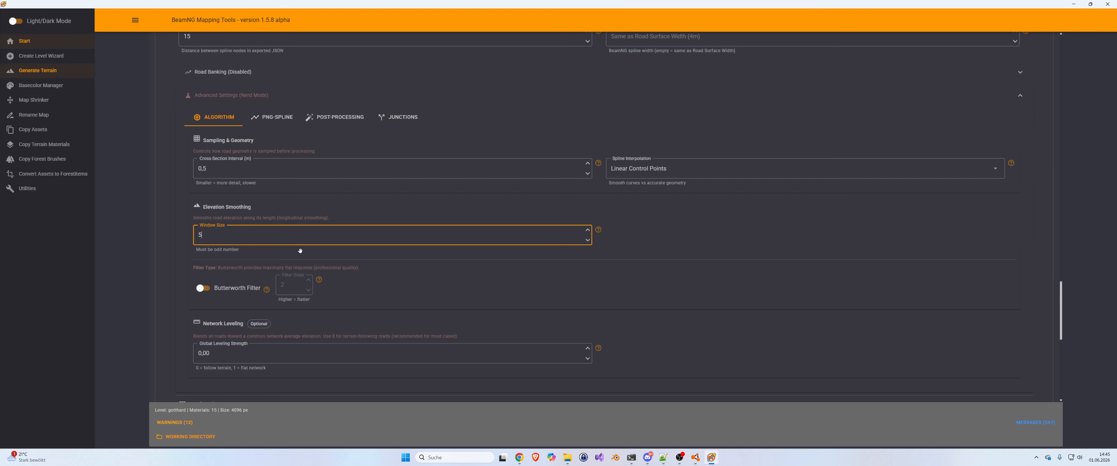
text(1)
click(453, 284)
Collapse the Dirt_east_coast_usa material and expand GROUNDMODEL_ASPHALT1_east_coast_usa.
scroll(281, 192, up, 3)
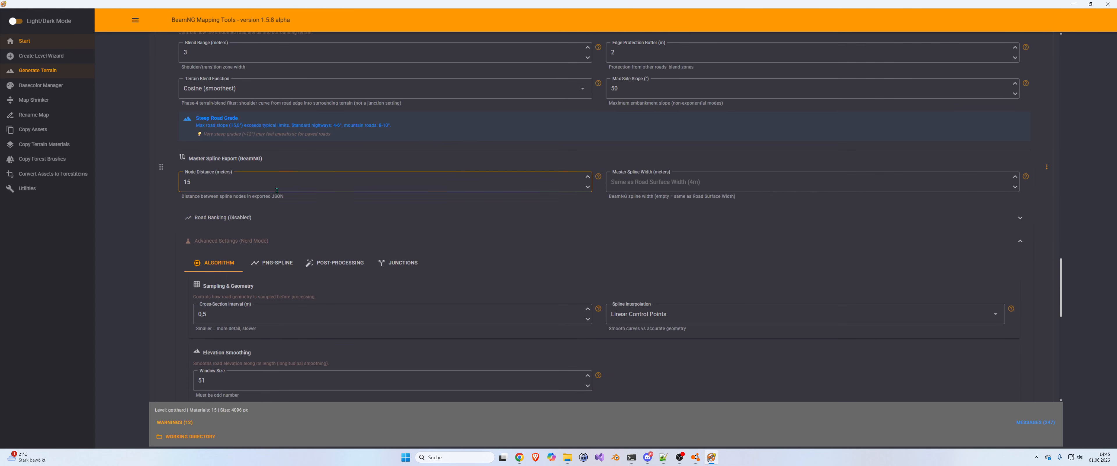
scroll(290, 207, up, 3)
scroll(251, 117, up, 3)
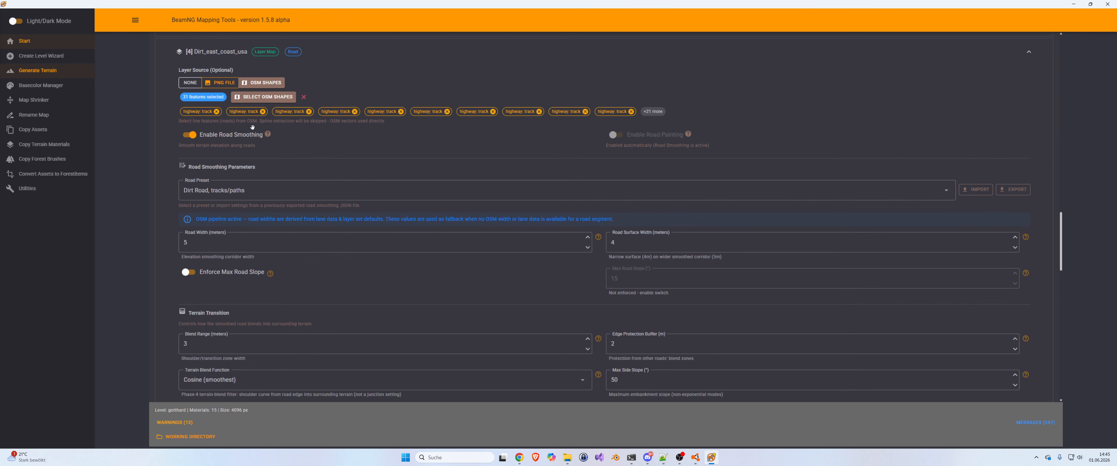
scroll(224, 123, up, 2)
click(219, 126)
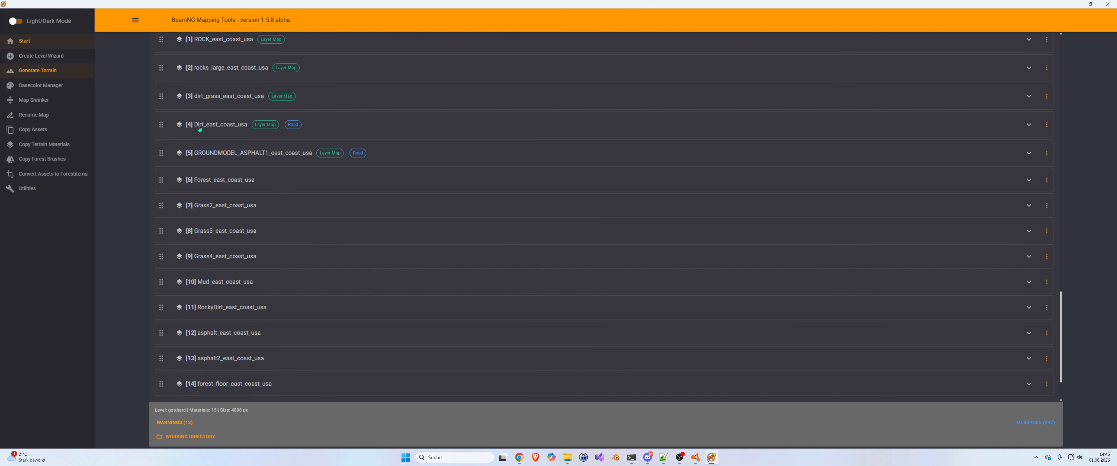
click(234, 152)
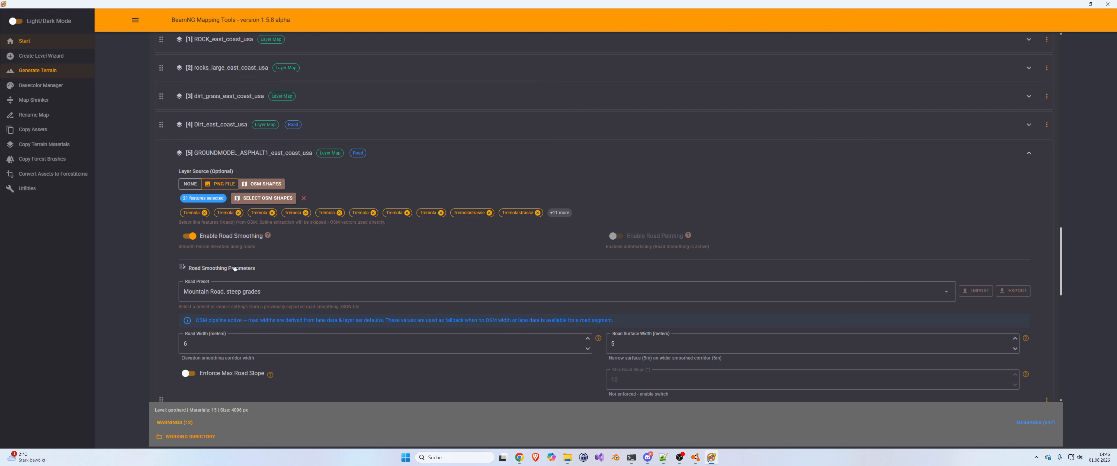
Expand the asphalt material's Advanced Settings (Nerd Mode) and review its elevation smoothing, terrain transition and spline export parameters.
scroll(313, 251, down, 6)
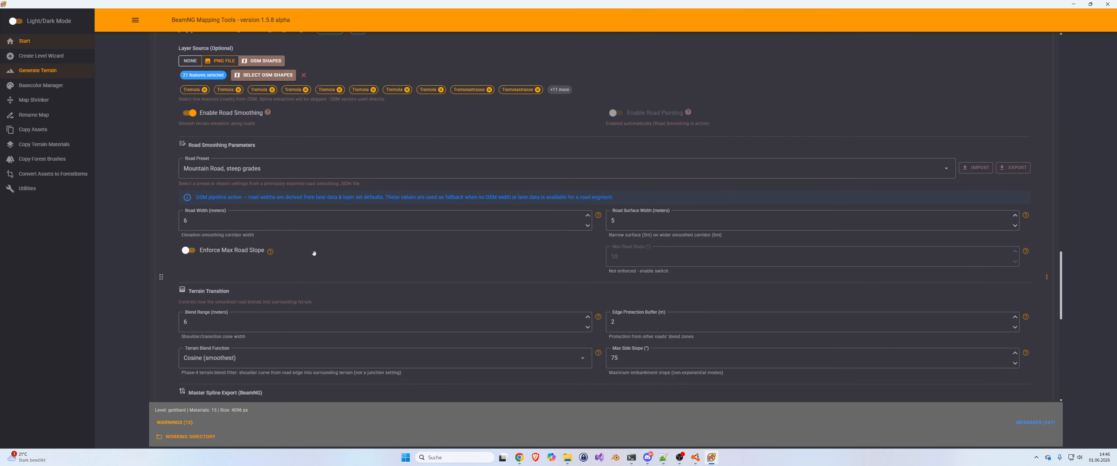
scroll(300, 255, down, 3)
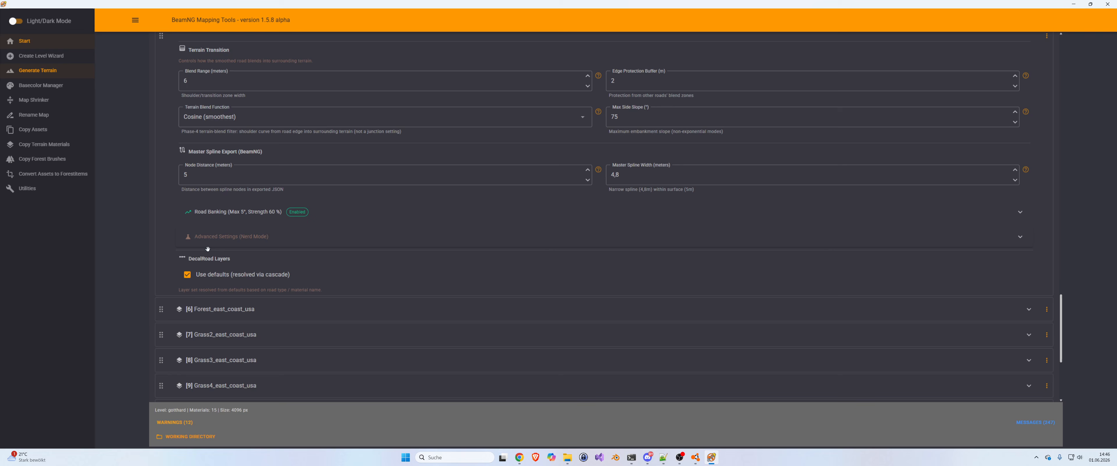
click(225, 236)
scroll(211, 171, down, 3)
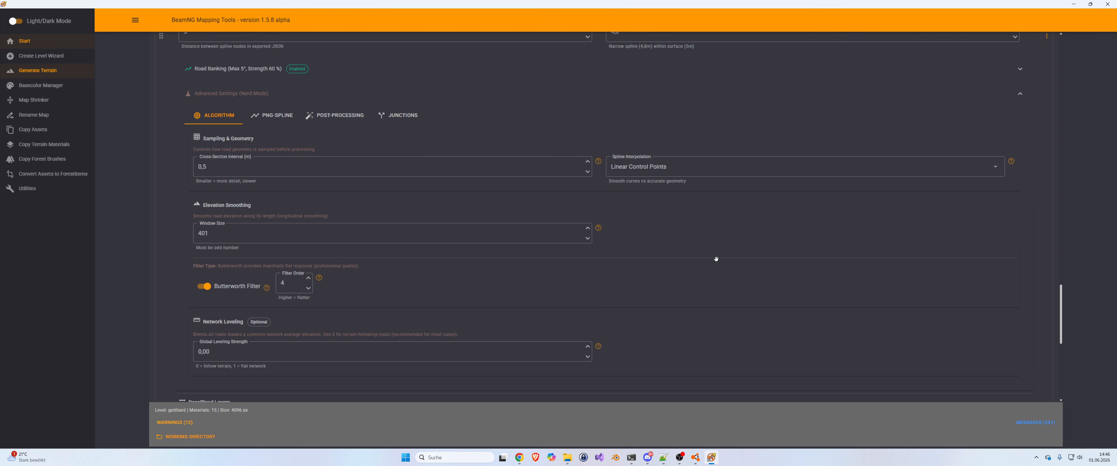
scroll(717, 259, up, 5)
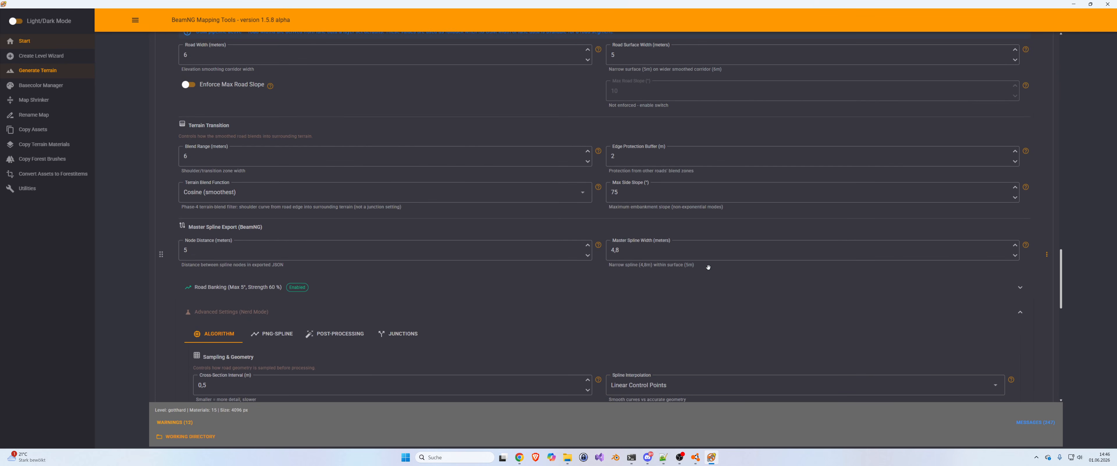
scroll(727, 260, up, 4)
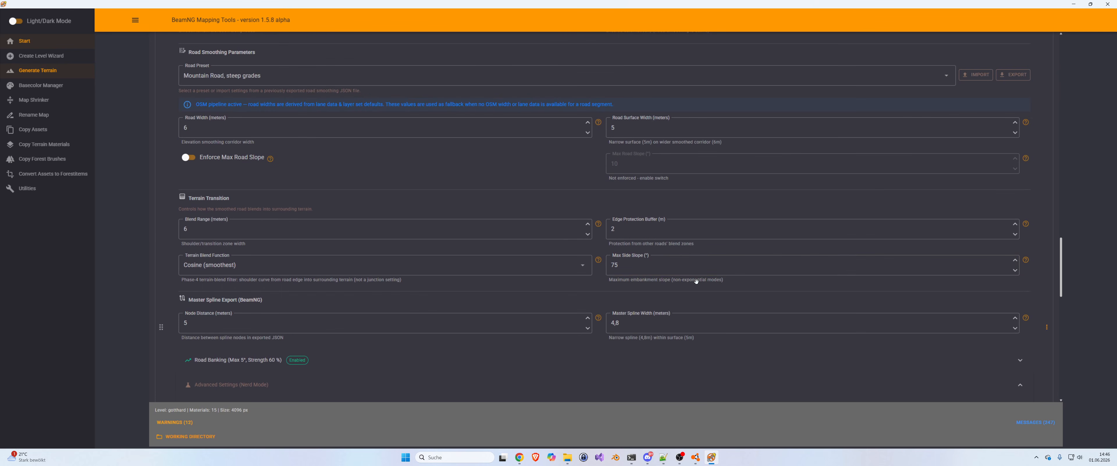
Switch to BeamNG.drive, return to the car, re-enter the free camera and view the paved hairpins in the valley.
key(alt+Tab)
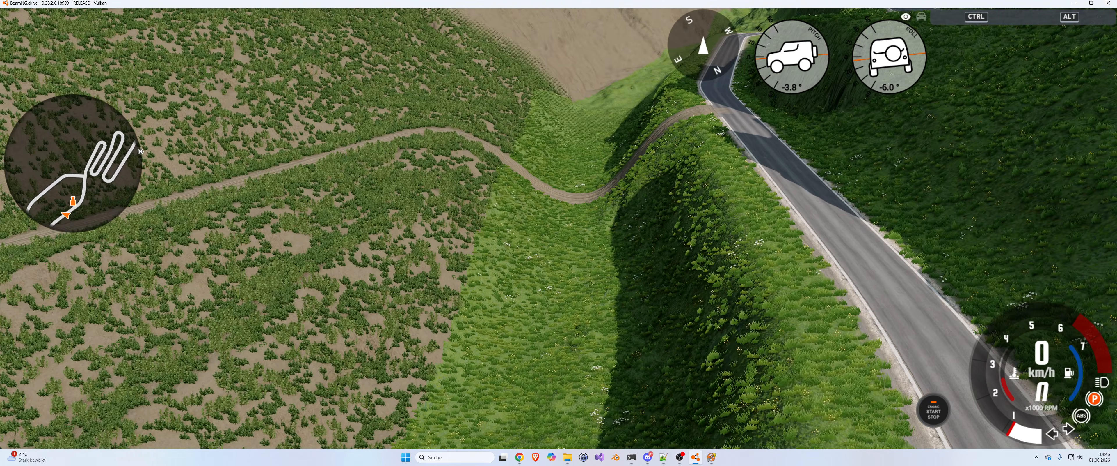
key(shift+c)
key(w)
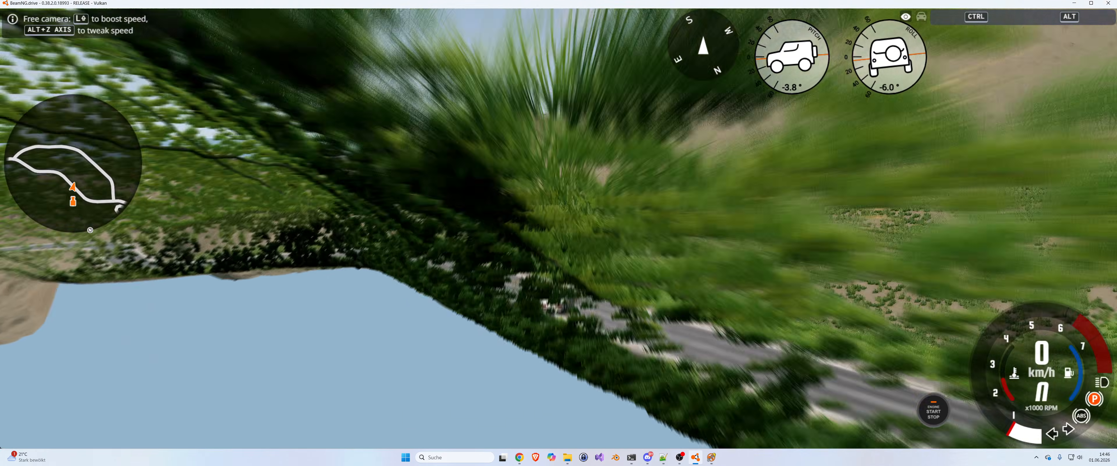
key(w)
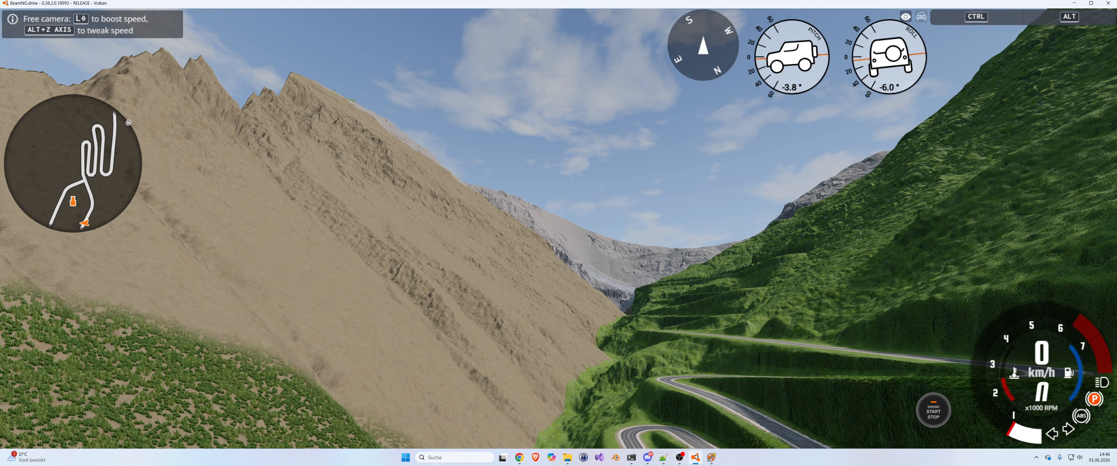
right_drag(503, 285, 536, 264)
key(w)
Fly the free camera faster over the whole pass to examine its terrain materials, ending close to the grey rock slope.
alt+scroll(441, 292, up, 3)
key(s)
key(w)
key(s)
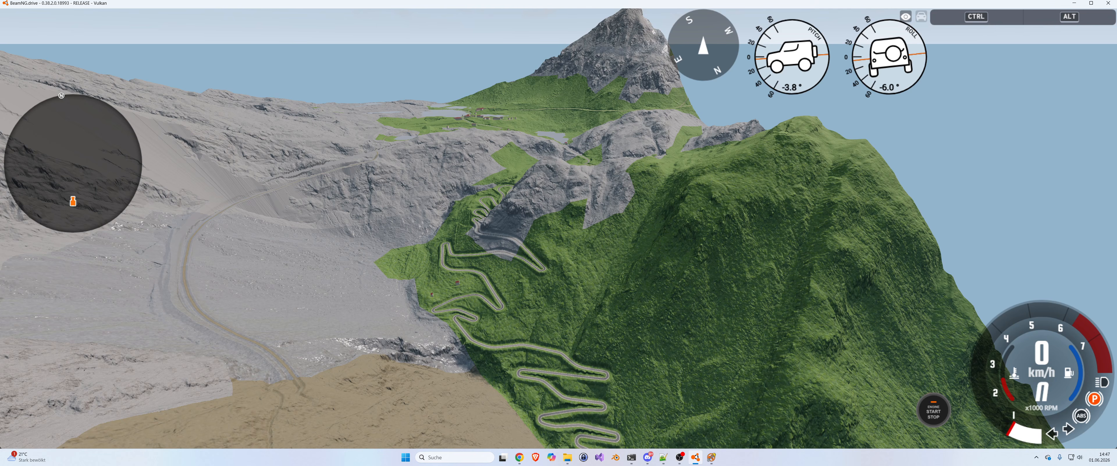
key(w)
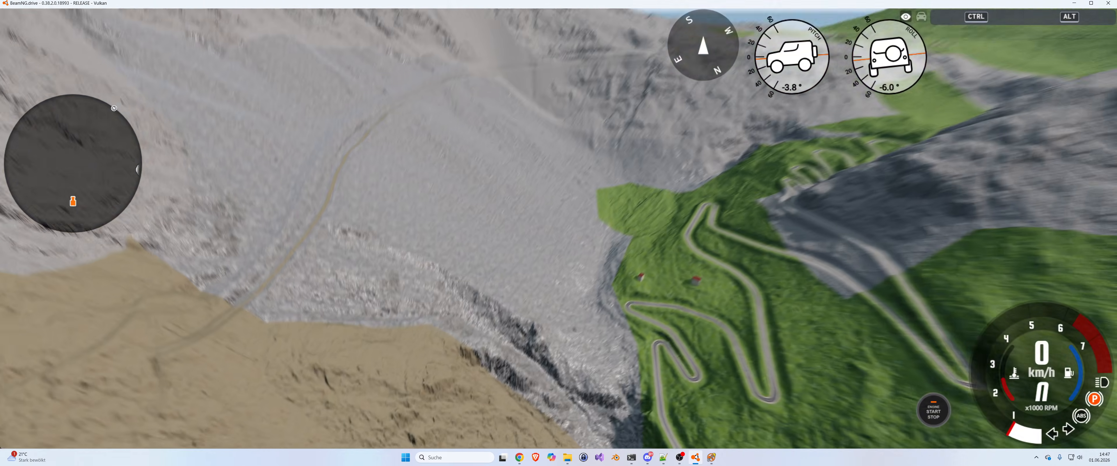
key(w)
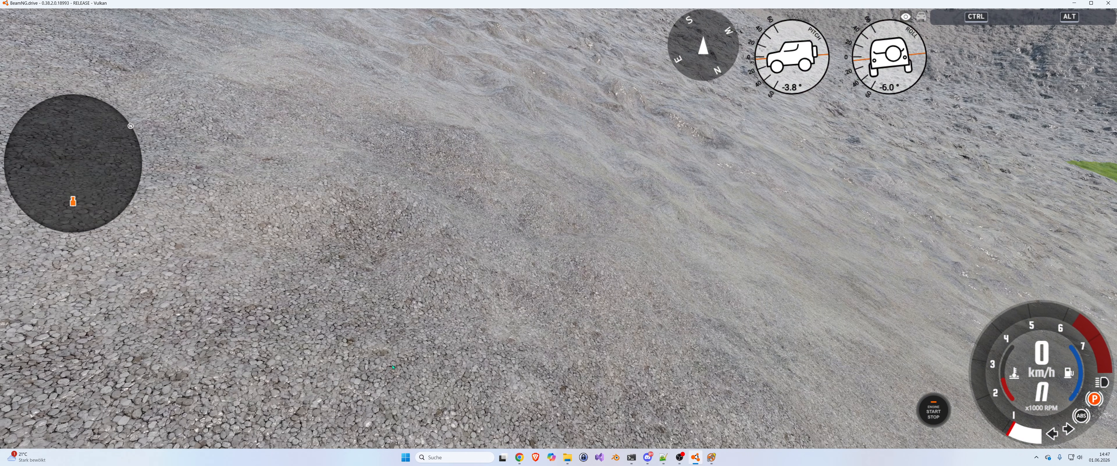
Open the World Editor's Terrain Painter, move its window over the viewport and select the Mud_east_coast_usa material.
key(F11)
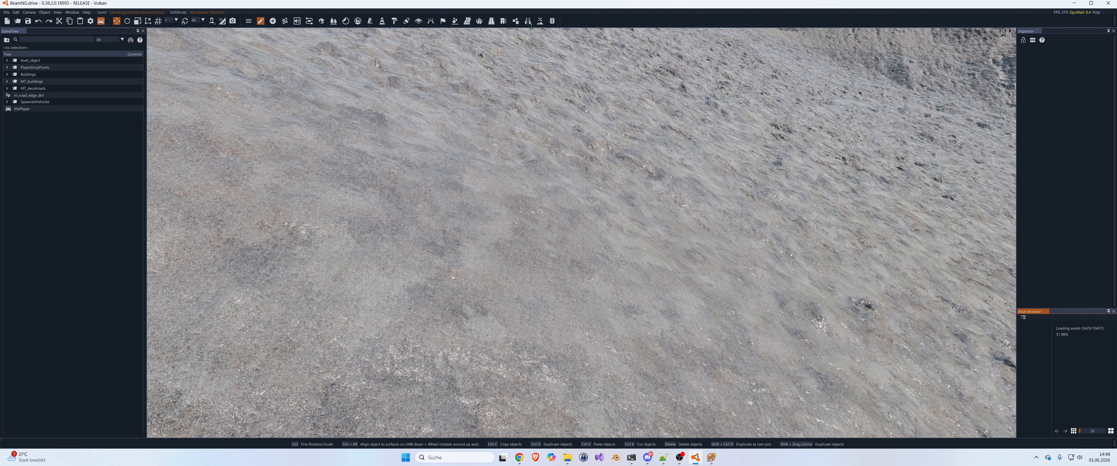
click(541, 21)
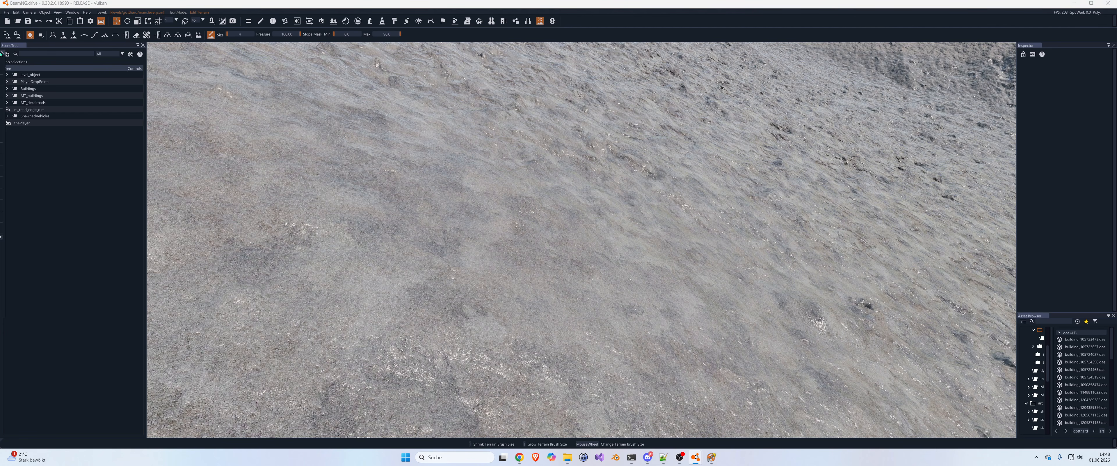
mouse_move(1, 52)
mouse_down()
mouse_move(319, 73)
mouse_move(288, 50)
mouse_up()
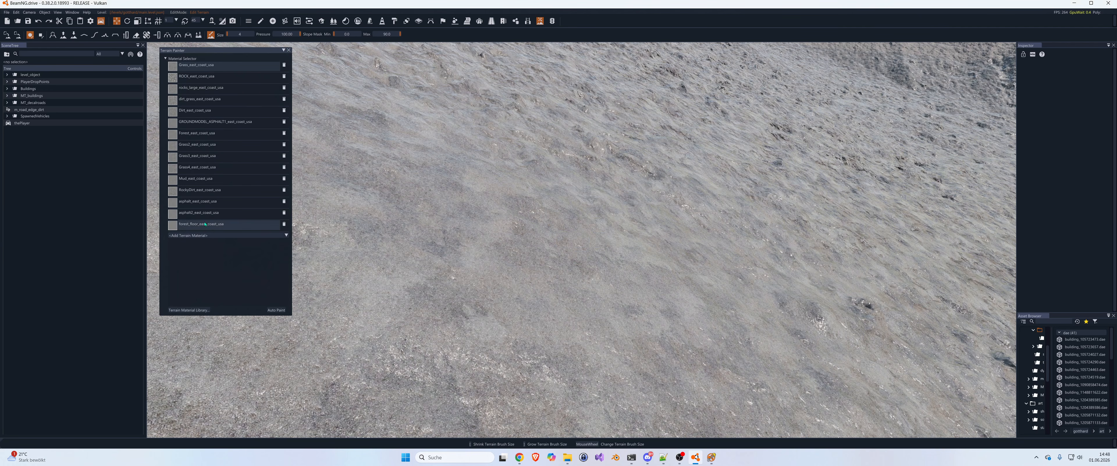
click(194, 178)
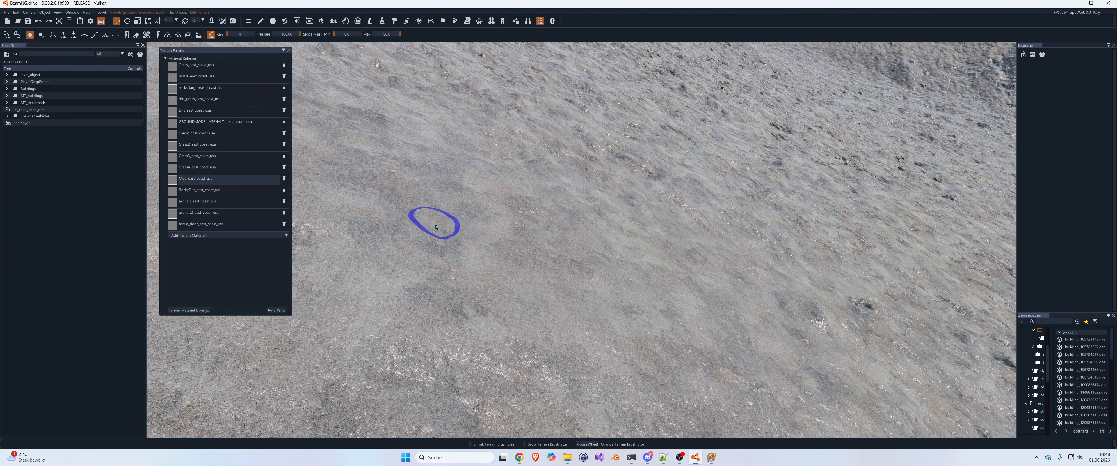
Test-paint Mud_east_coast_usa and forest_floor_east_coast_usa patches on the grey rock slope and undo the painting.
mouse_move(432, 231)
mouse_down()
mouse_move(424, 226)
mouse_move(420, 279)
mouse_move(476, 310)
mouse_move(474, 366)
mouse_move(461, 274)
mouse_up()
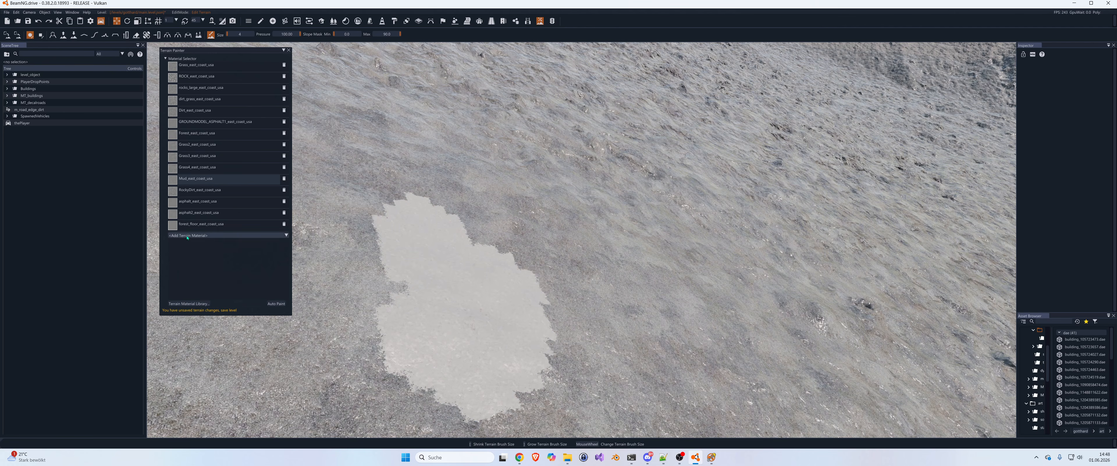
click(192, 224)
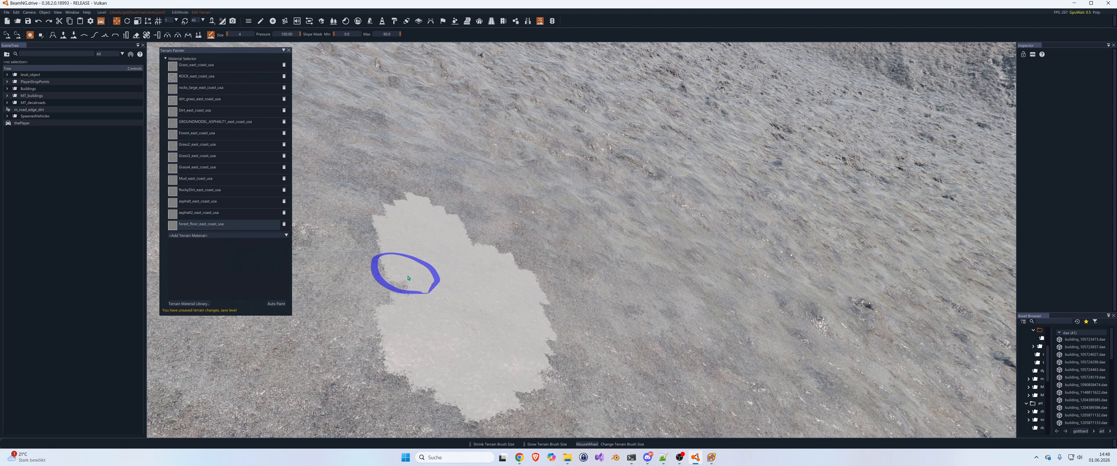
mouse_move(406, 269)
mouse_down()
mouse_move(412, 236)
mouse_move(445, 304)
mouse_move(373, 277)
mouse_up()
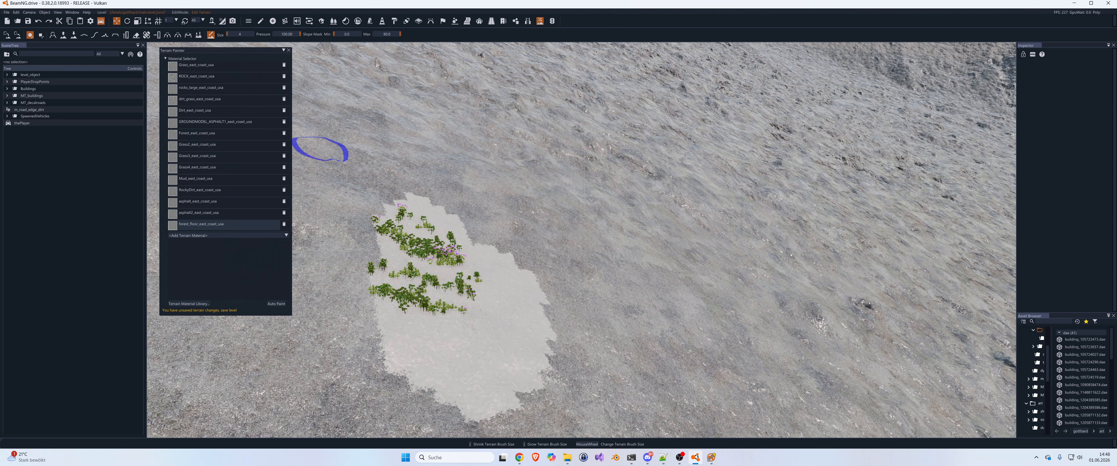
key(ctrl+z)
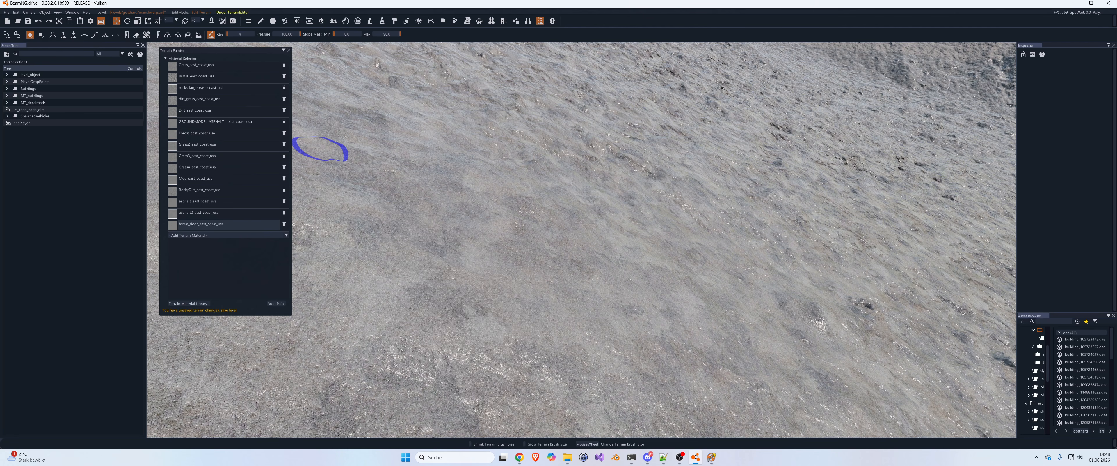
Switch to BeamNG Mapping Tools and load the gotthard level folder from current/levels into the Basecolor Manager.
key(alt+Tab)
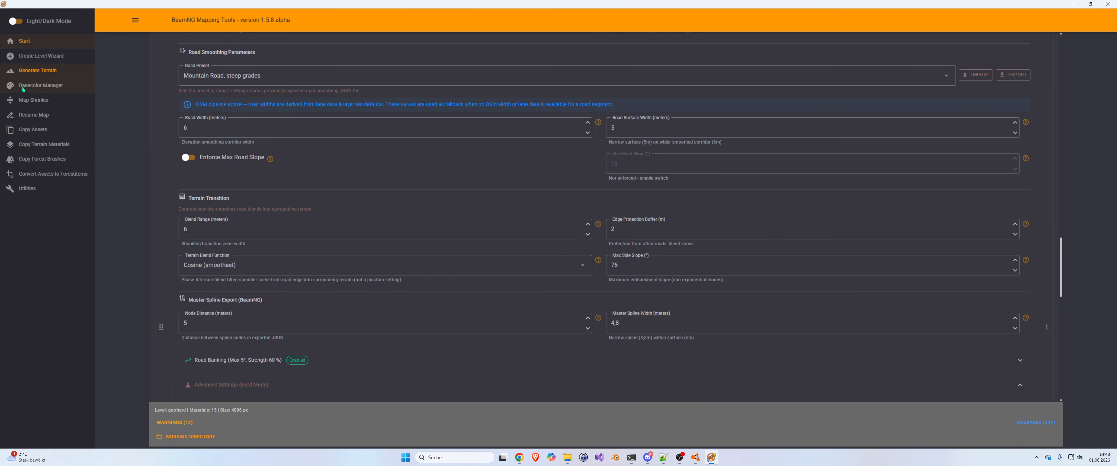
click(34, 88)
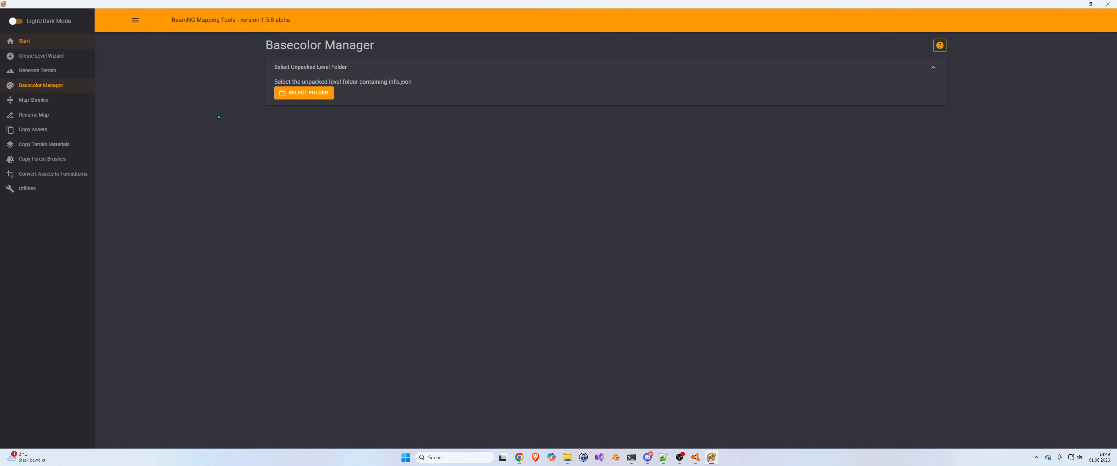
click(303, 92)
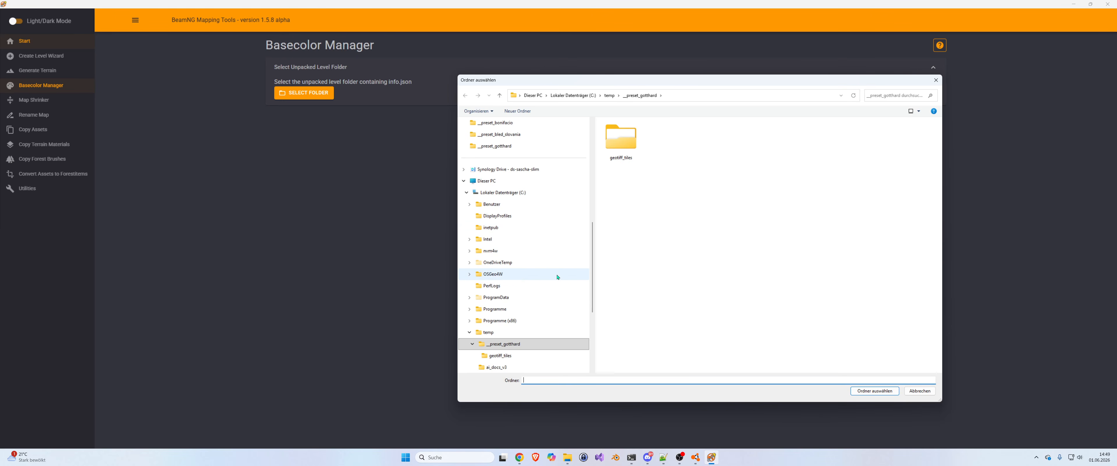
scroll(494, 238, up, 6)
click(485, 227)
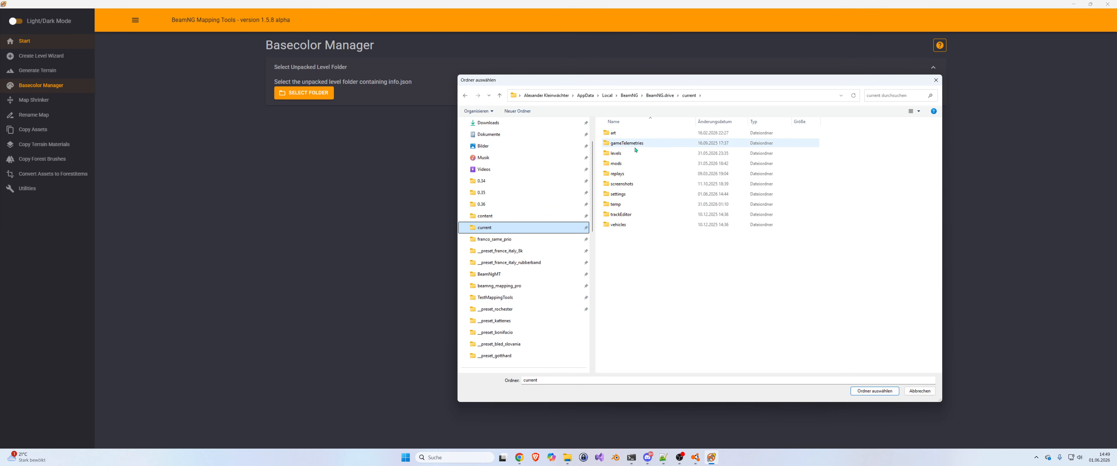
click(621, 155)
double_click(622, 155)
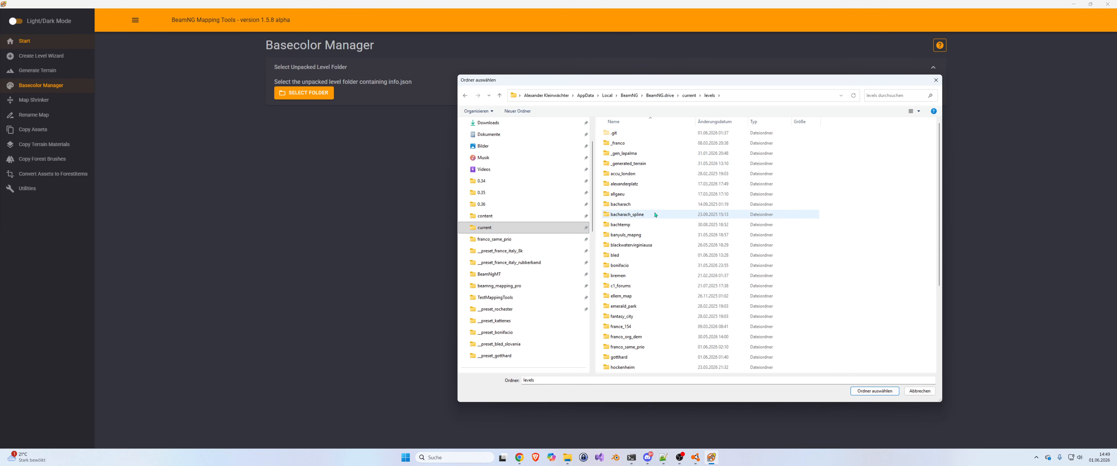
mouse_move(656, 214)
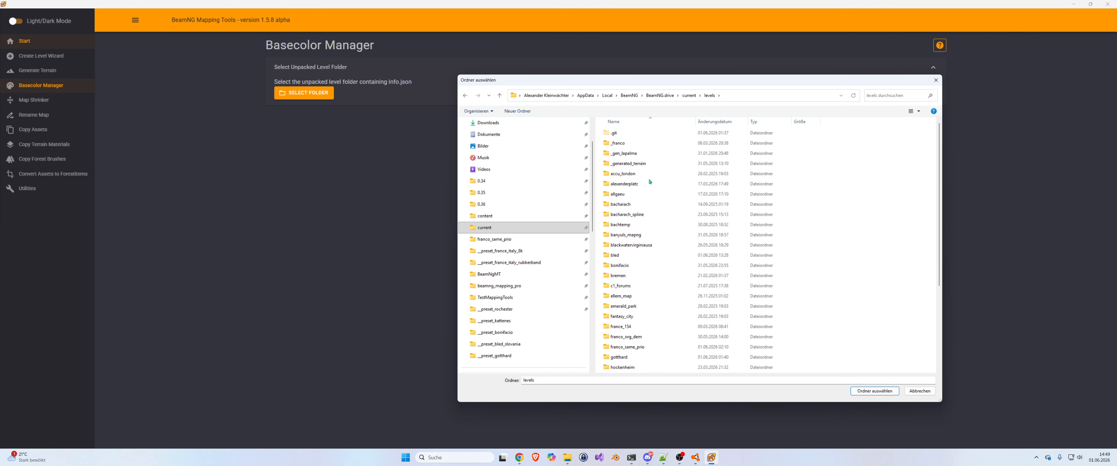
click(616, 357)
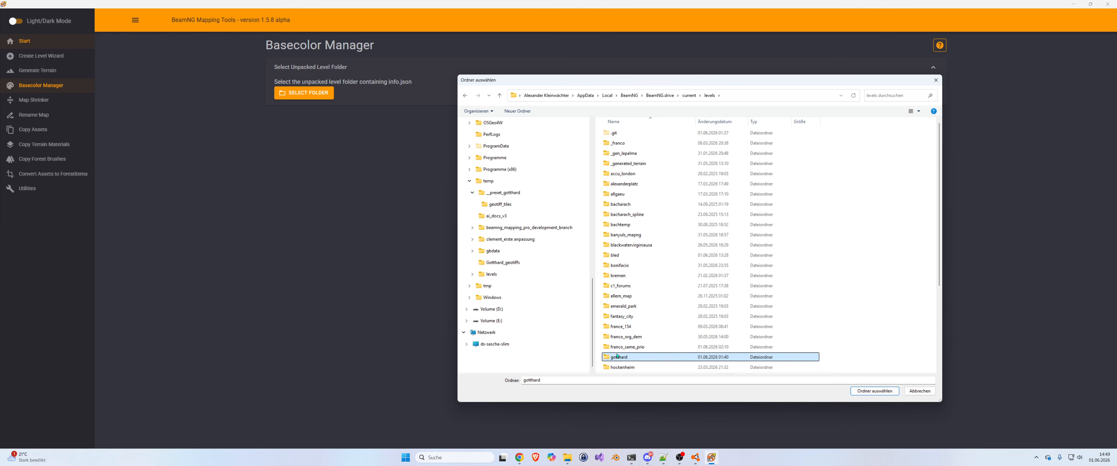
key(Return)
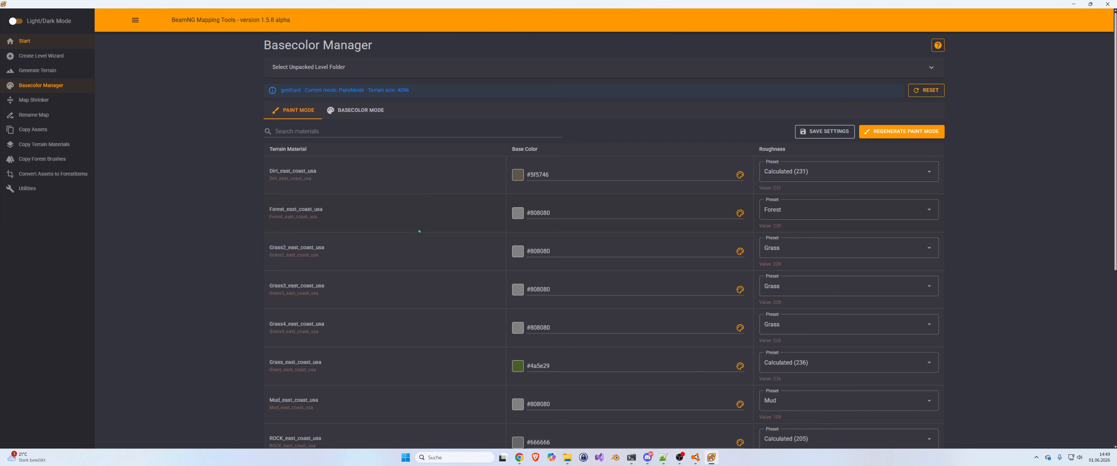
Examine the base colours and roughness presets of the terrain materials listed in paint mode.
scroll(467, 232, down, 3)
scroll(466, 241, up, 3)
scroll(358, 231, down, 1)
click(559, 217)
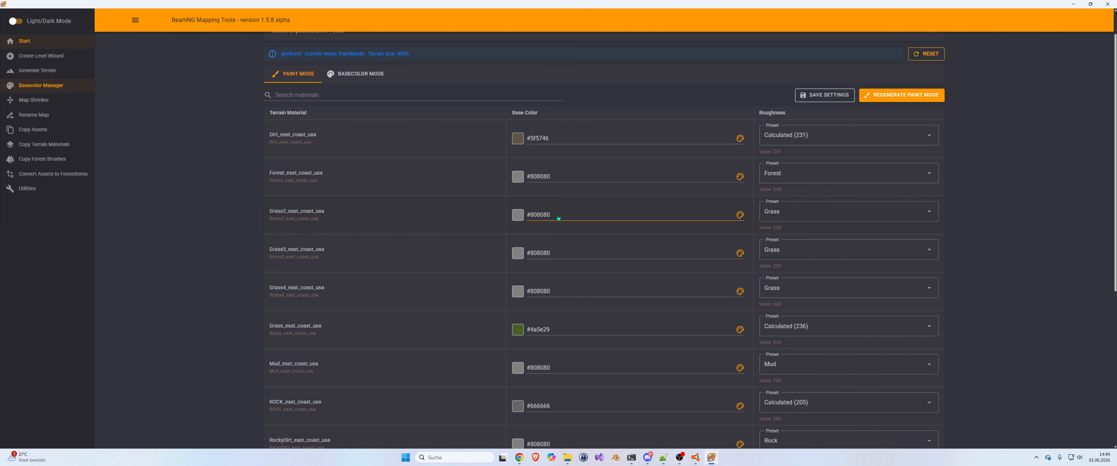
scroll(513, 285, down, 7)
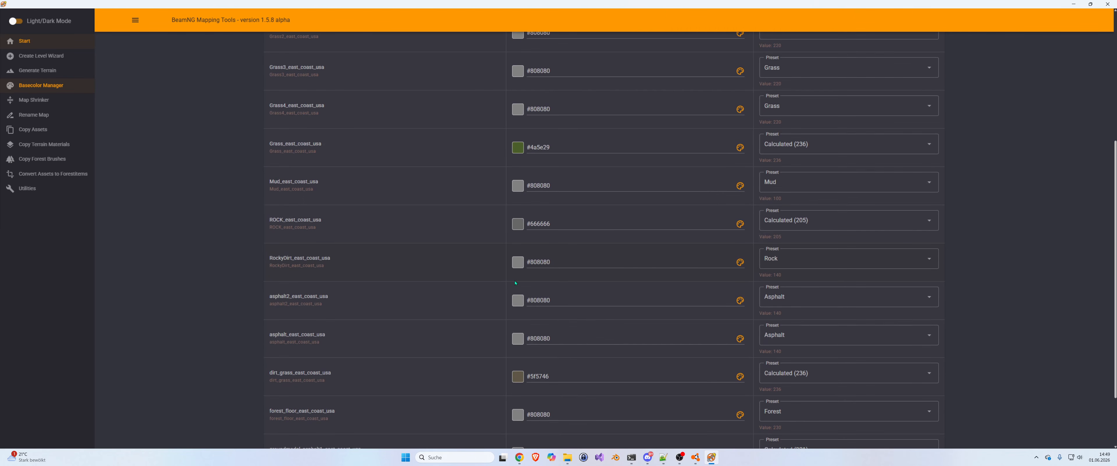
scroll(515, 292, up, 7)
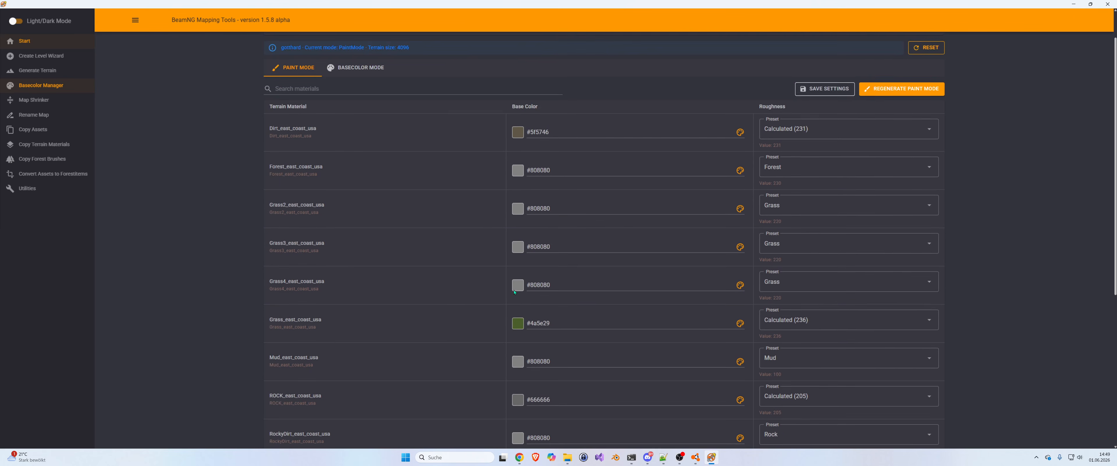
click(530, 323)
click(424, 329)
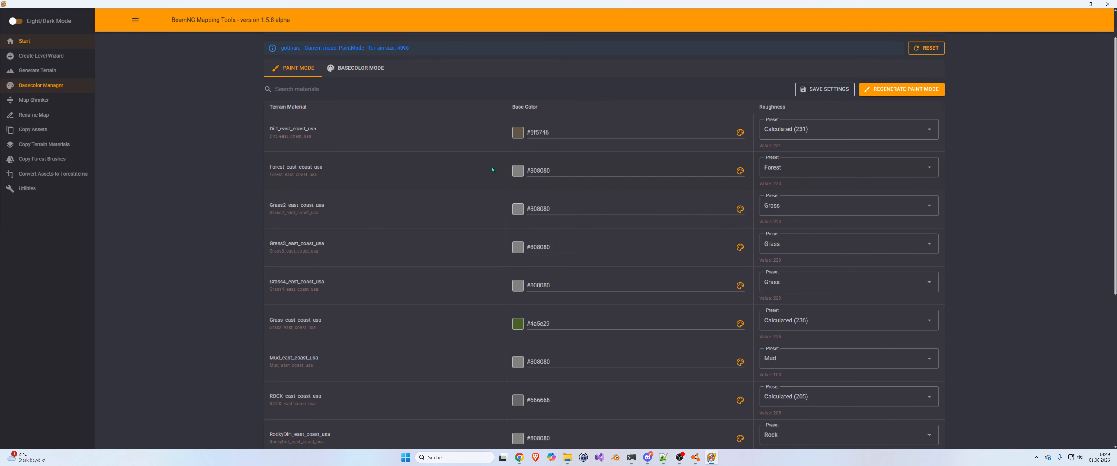
Set the base colour of Forest_east_coast_usa to the muted green #4b764f.
click(549, 171)
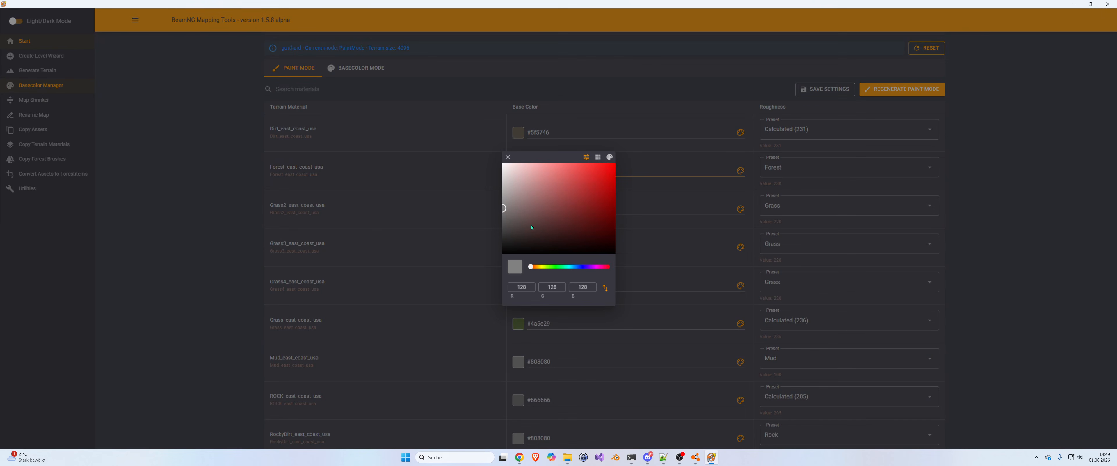
drag(545, 269, 558, 269)
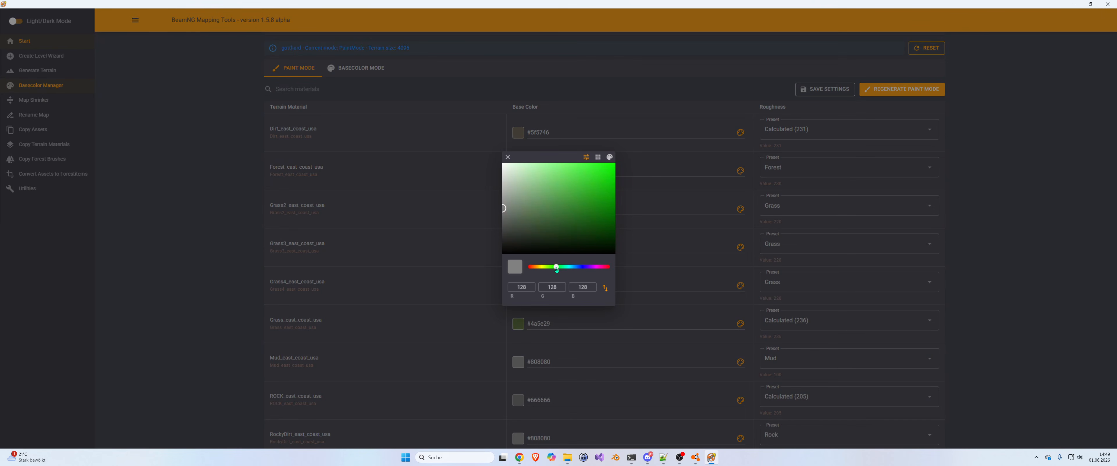
click(547, 230)
click(543, 211)
click(508, 157)
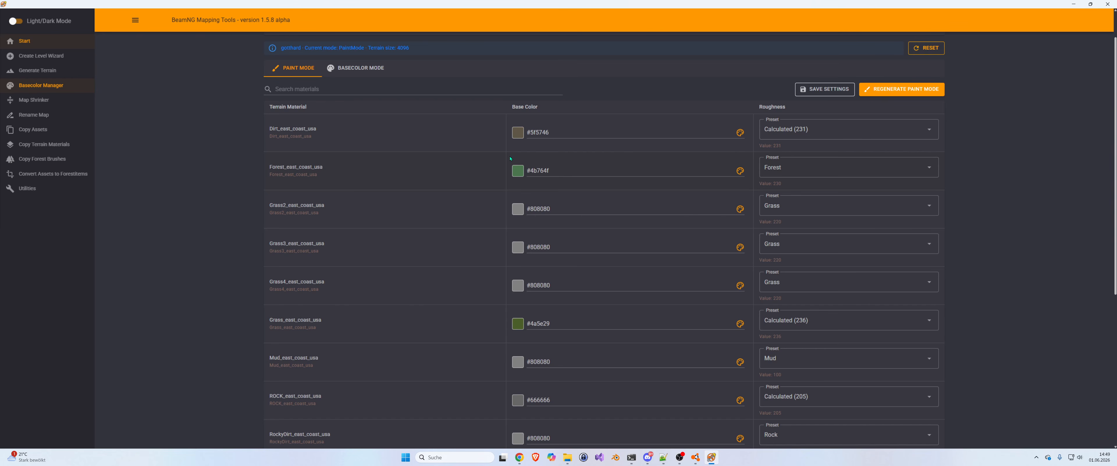
Set the base colour of Mud_east_coast_usa to the brown #645744.
scroll(451, 233, down, 3)
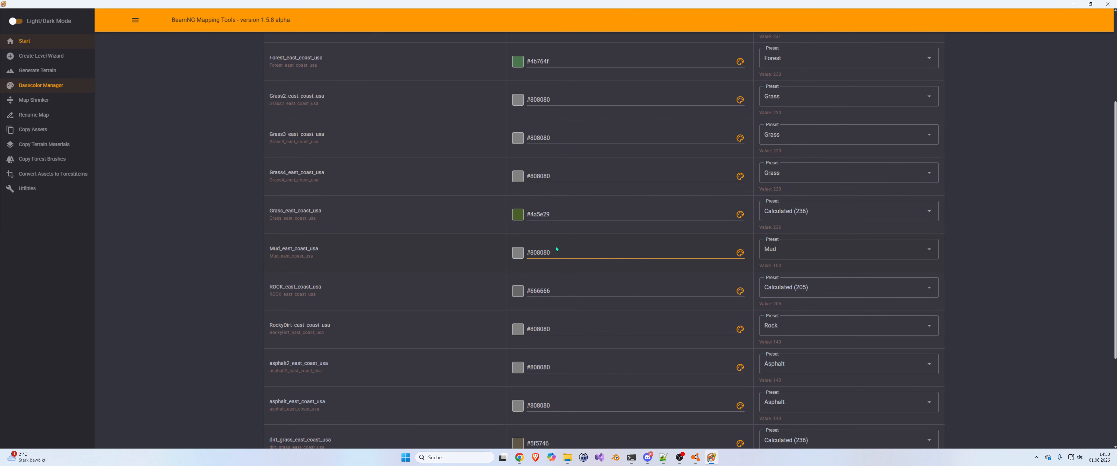
click(516, 253)
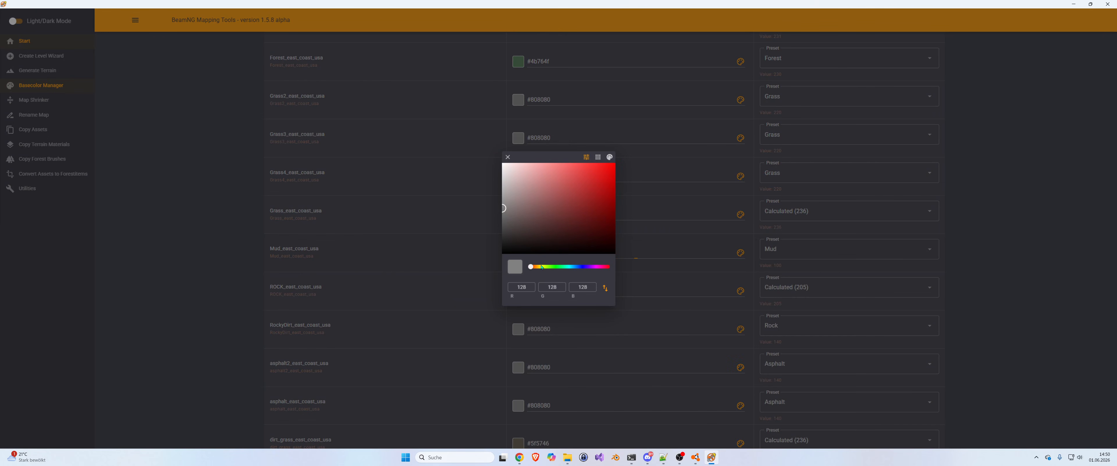
drag(542, 267, 538, 268)
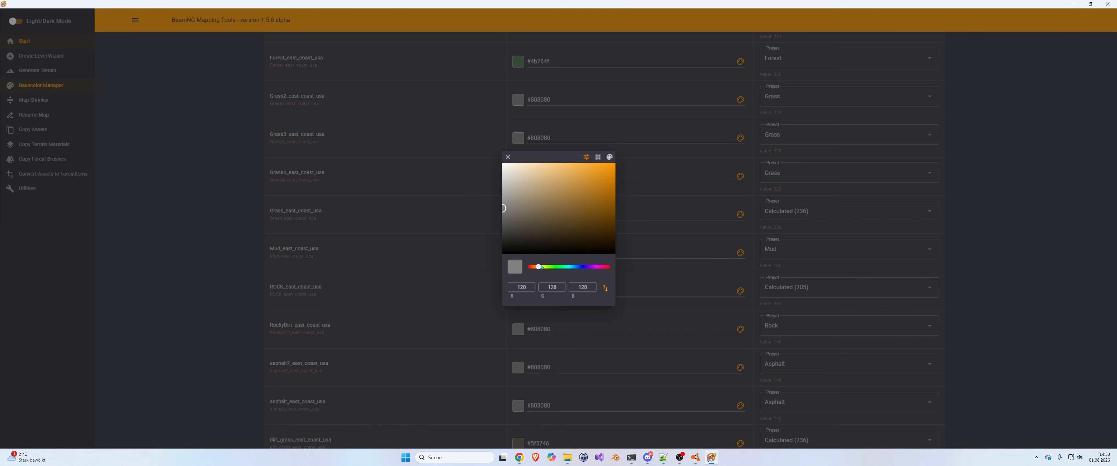
drag(545, 212, 538, 219)
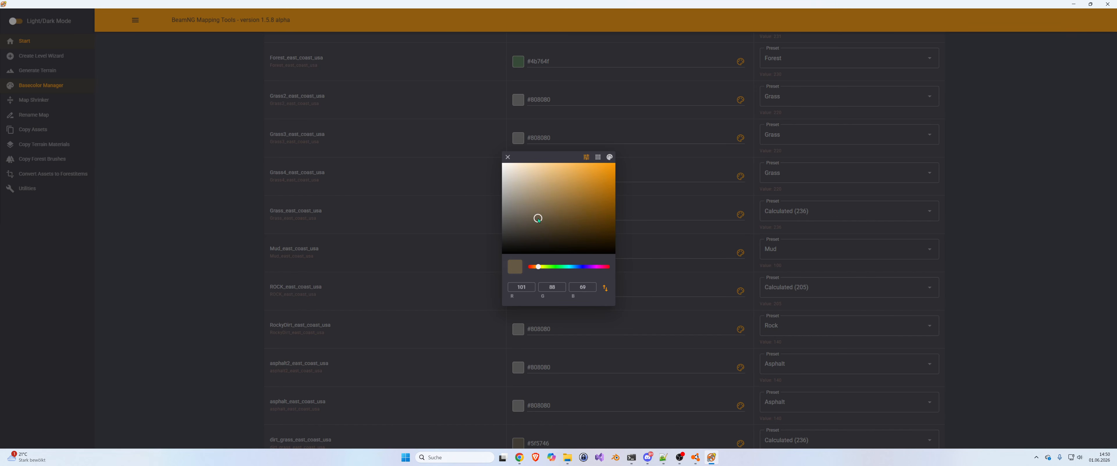
click(479, 280)
Regenerate paint mode for the gotthard level with the changed base colours.
scroll(491, 274, down, 4)
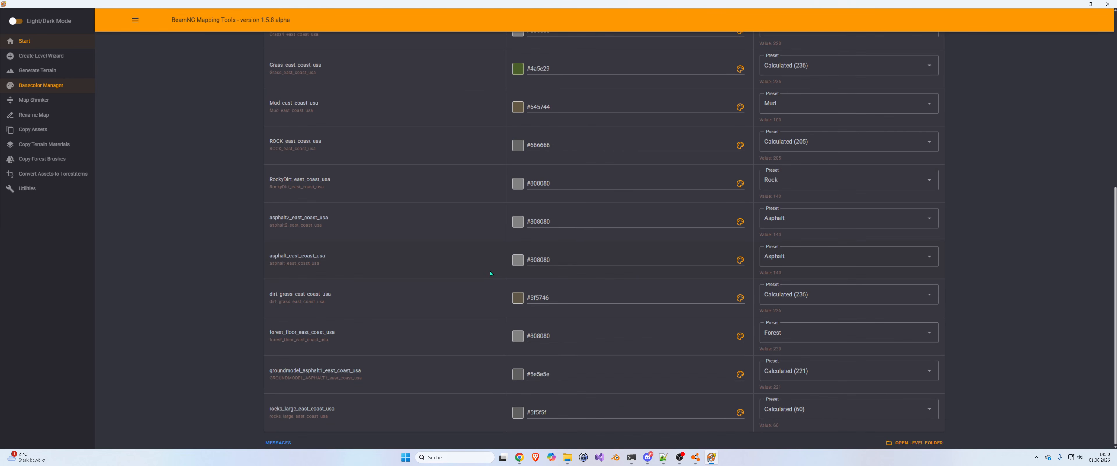
scroll(491, 271, up, 7)
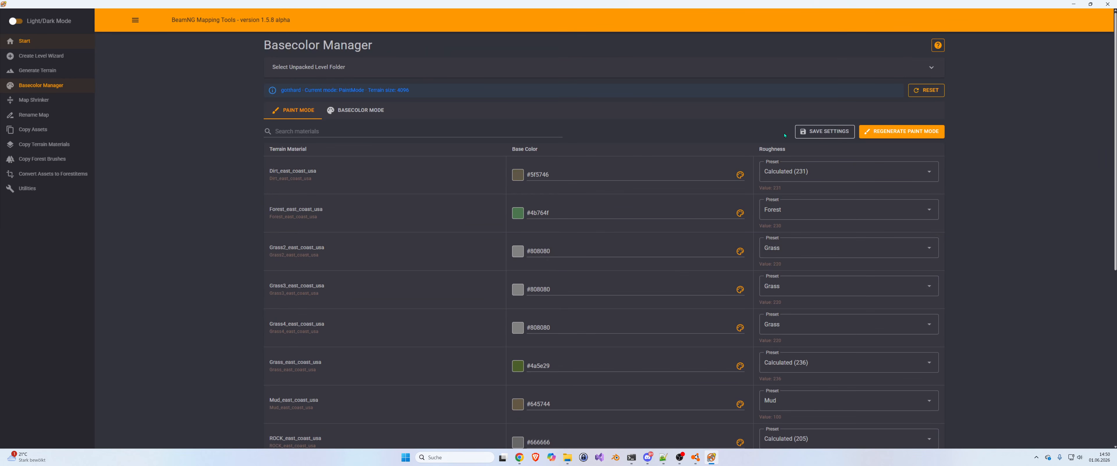
click(893, 131)
Switch to BeamNG.drive, leave the World Editor and reload the Gotthard Pass level in Freeroam.
click(695, 457)
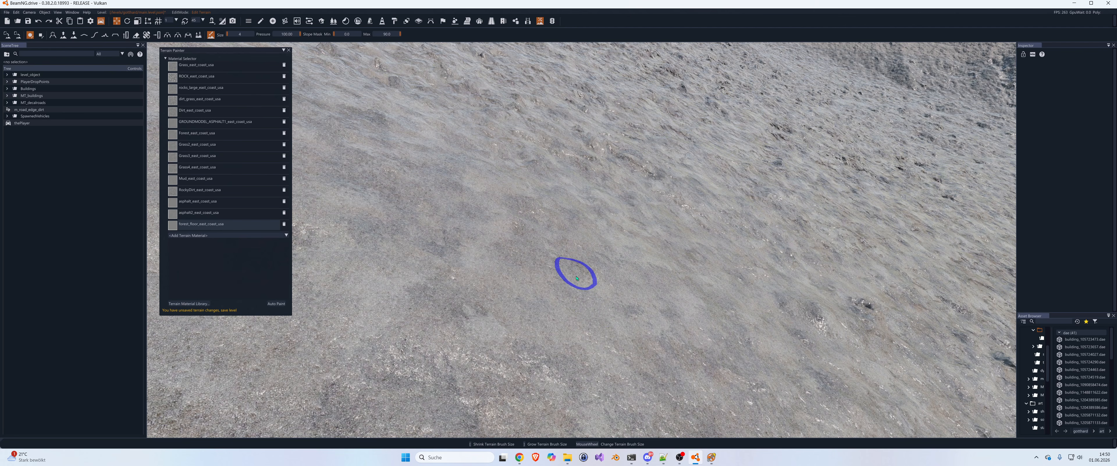
key(F11)
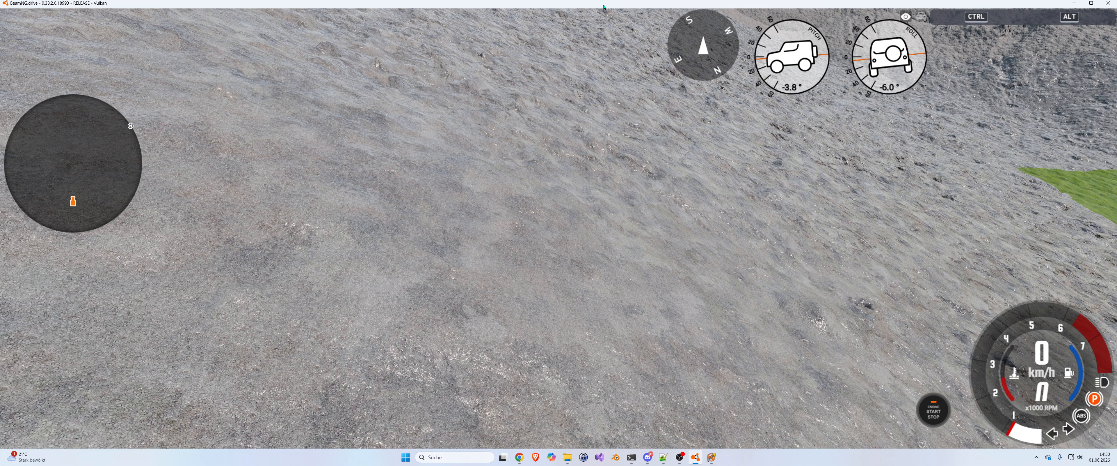
key(Escape)
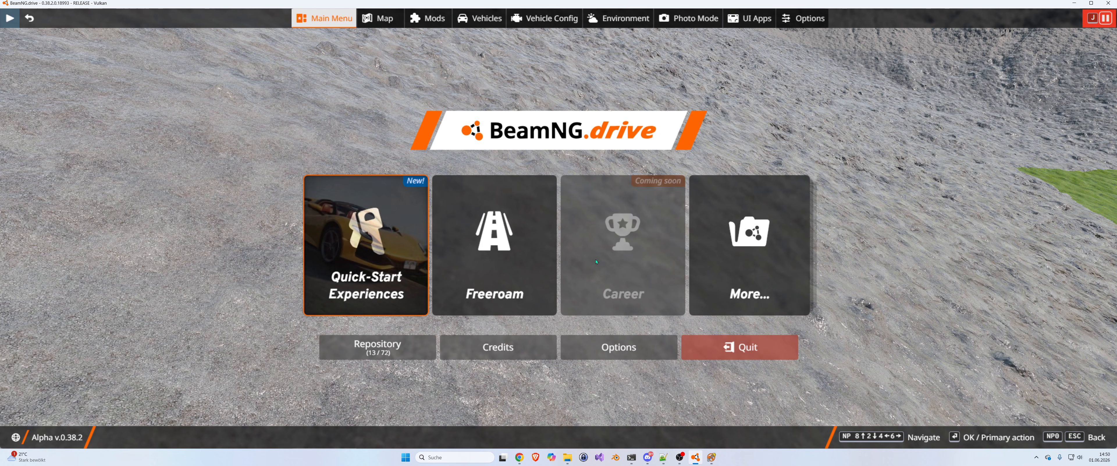
click(531, 263)
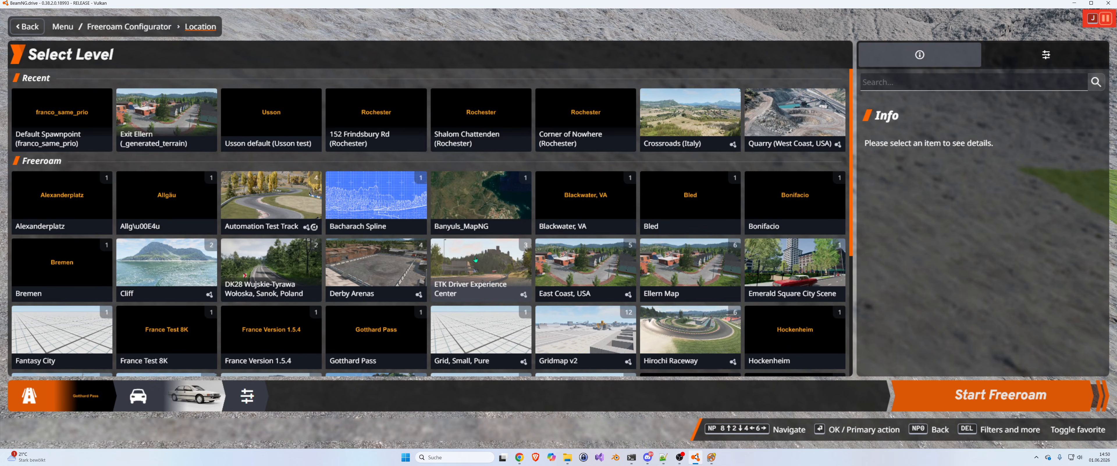
click(366, 334)
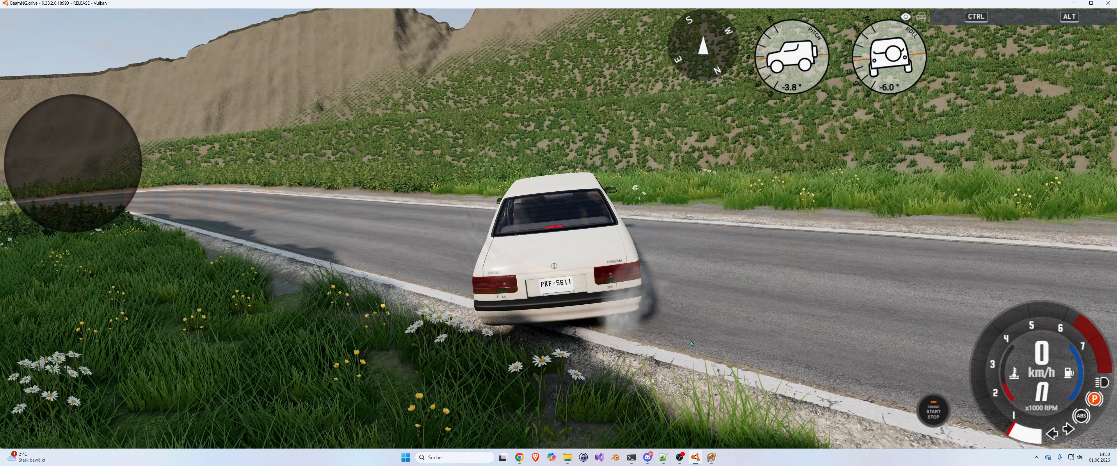
Fly the free camera to the grey rock slope and reopen the World Editor's Terrain Painter.
mouse_move(520, 304)
right_down()
mouse_move(568, 335)
mouse_move(616, 312)
mouse_move(737, 199)
mouse_move(634, 260)
mouse_move(520, 304)
right_up()
key(shift+c)
key(shift+w)
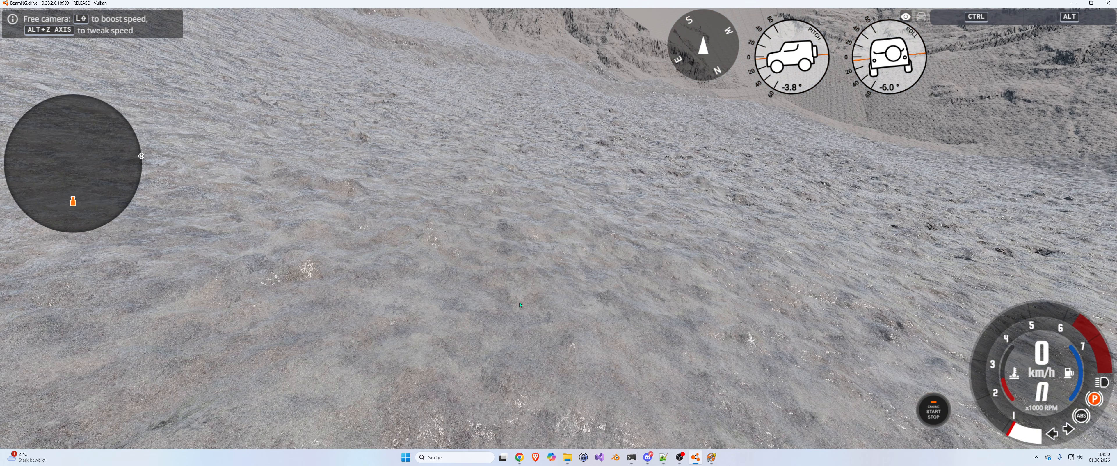
key(F11)
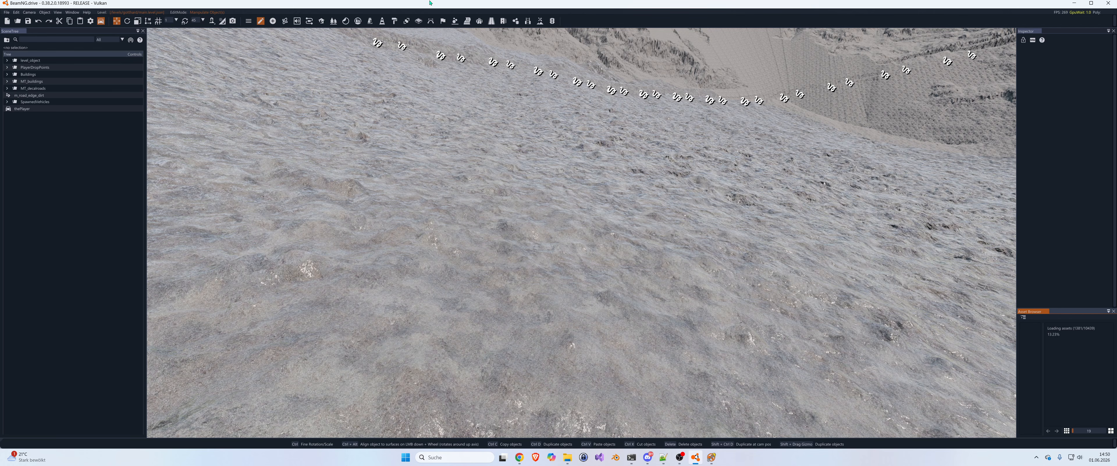
click(540, 20)
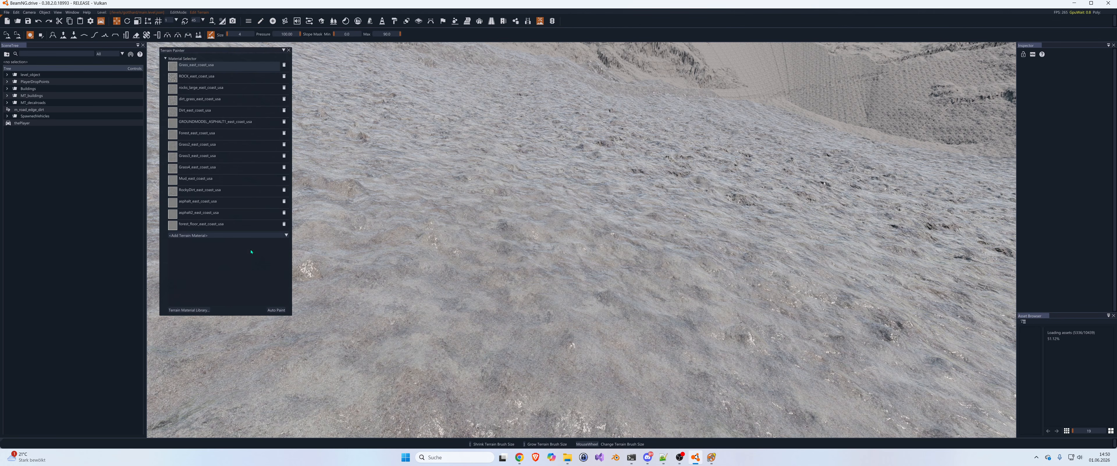
Paint a large patch of Mud_east_coast_usa on the grey slope with an enlarged terrain brush.
click(195, 178)
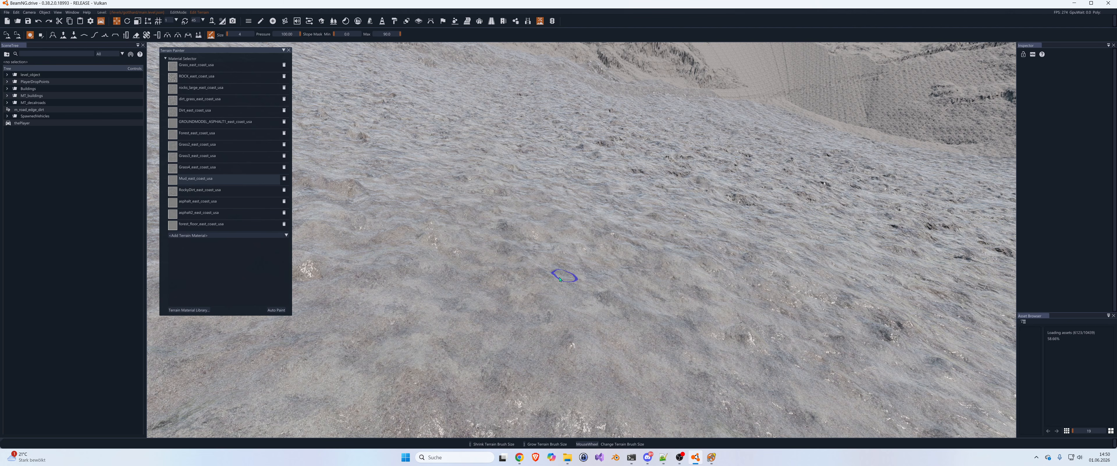
scroll(512, 271, up, 2)
scroll(512, 272, up, 10)
mouse_move(507, 258)
mouse_down()
mouse_move(524, 287)
mouse_move(611, 237)
mouse_move(509, 188)
mouse_move(444, 249)
mouse_move(461, 319)
mouse_move(573, 206)
mouse_move(637, 267)
mouse_move(554, 406)
mouse_move(462, 329)
mouse_move(431, 205)
mouse_move(508, 191)
mouse_move(558, 207)
mouse_up()
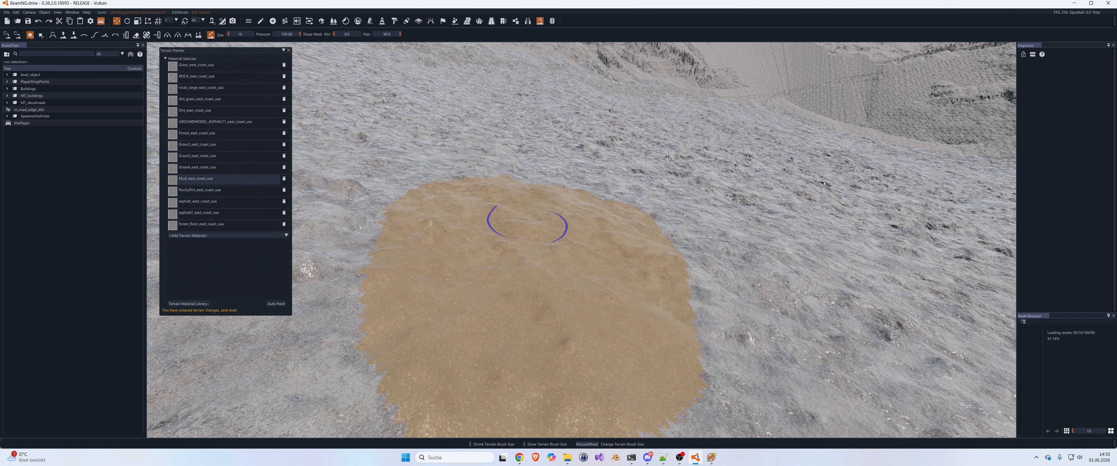
Undo the painted mud patch and switch to the Basecolor Mode settings in BeamNG Mapping Tools.
key(ctrl+z)
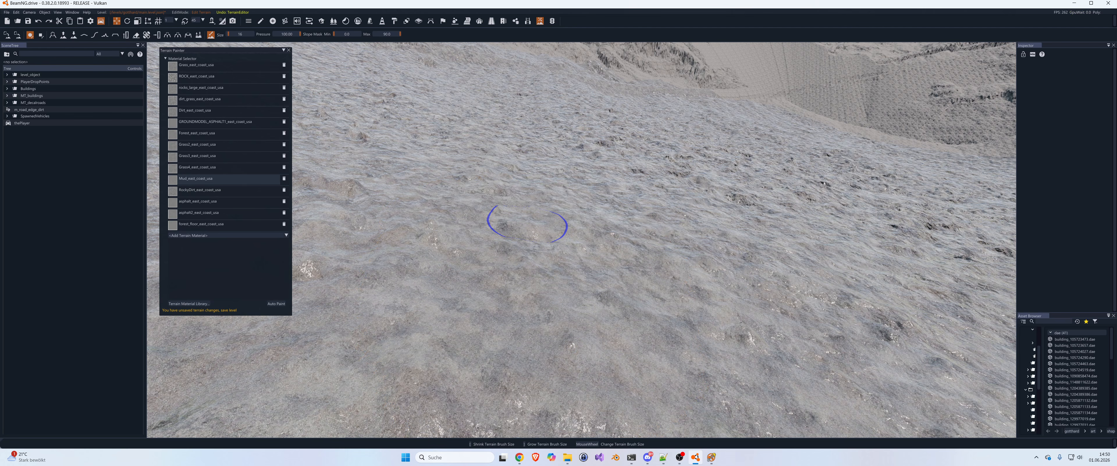
key(alt+Tab)
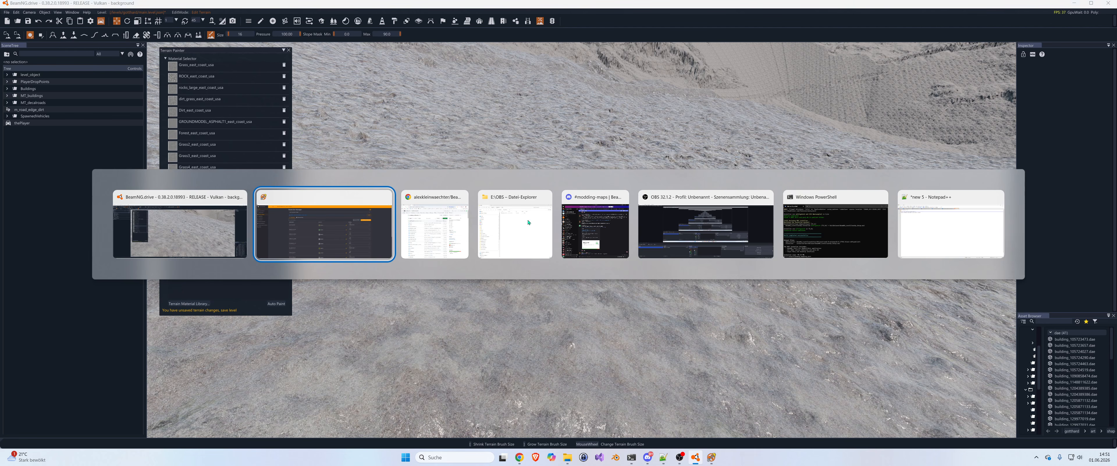
key(alt+Tab)
key(alt+shift+Tab)
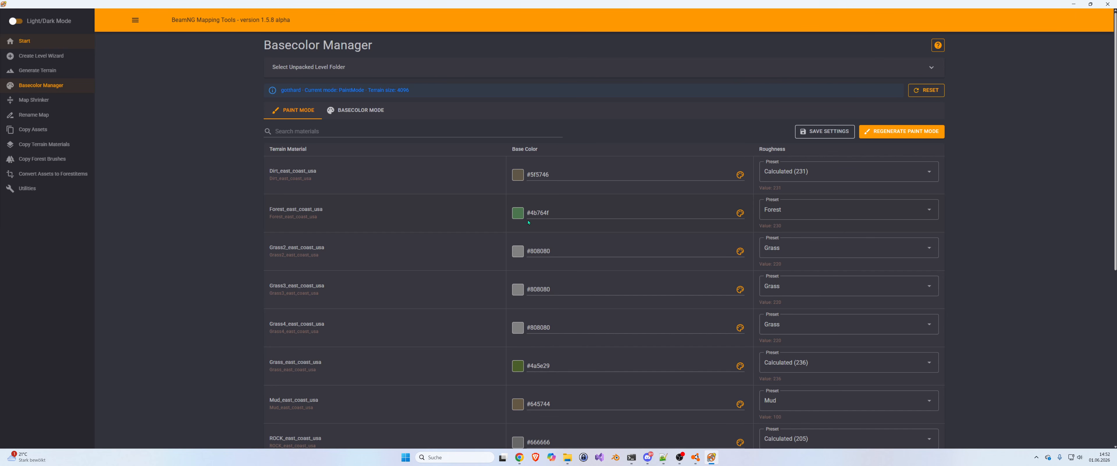
click(367, 110)
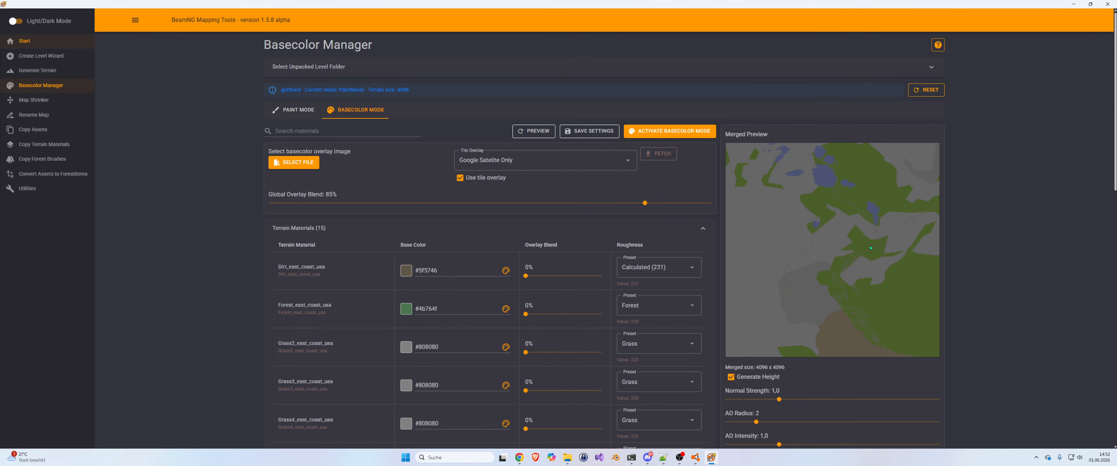
Examine the available tile overlay sources and the file types accepted for a custom basecolor overlay image.
scroll(878, 223, down, 1)
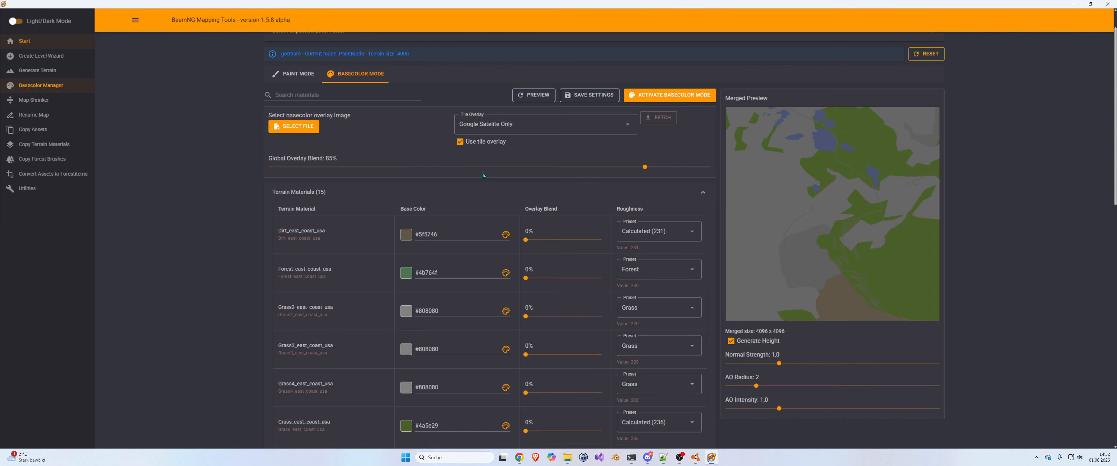
click(630, 125)
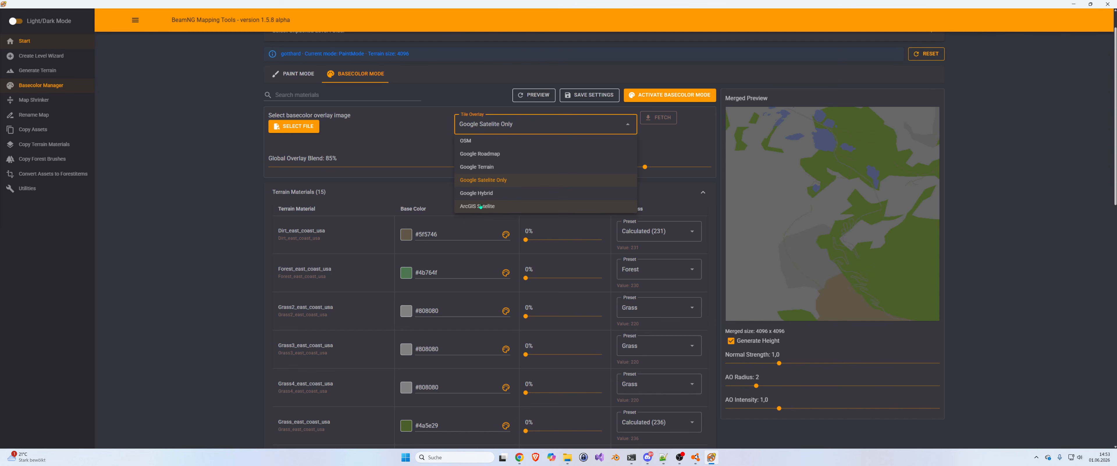
click(482, 186)
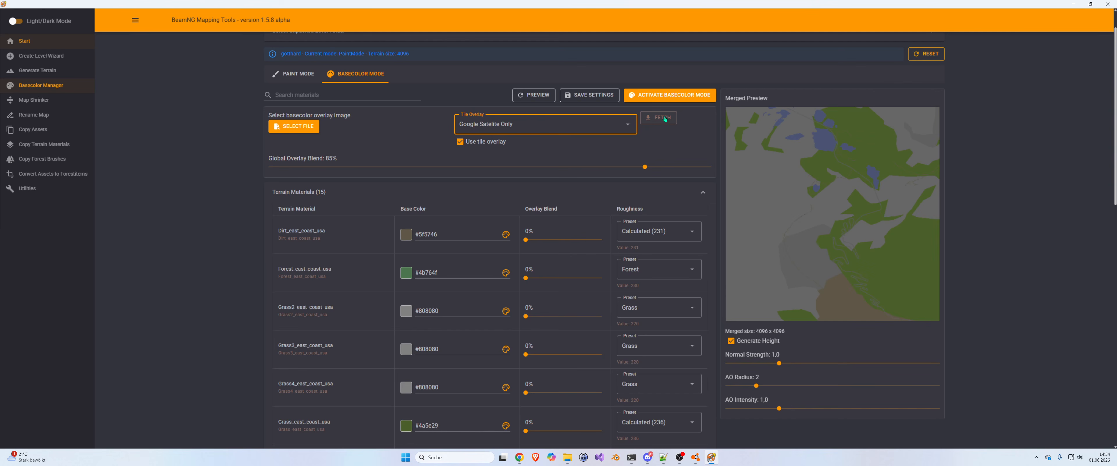
click(305, 132)
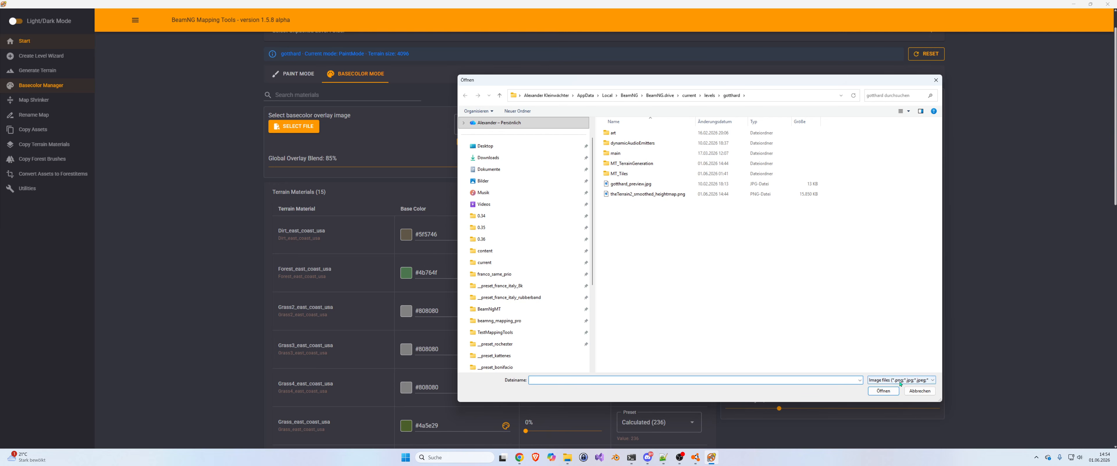
click(902, 379)
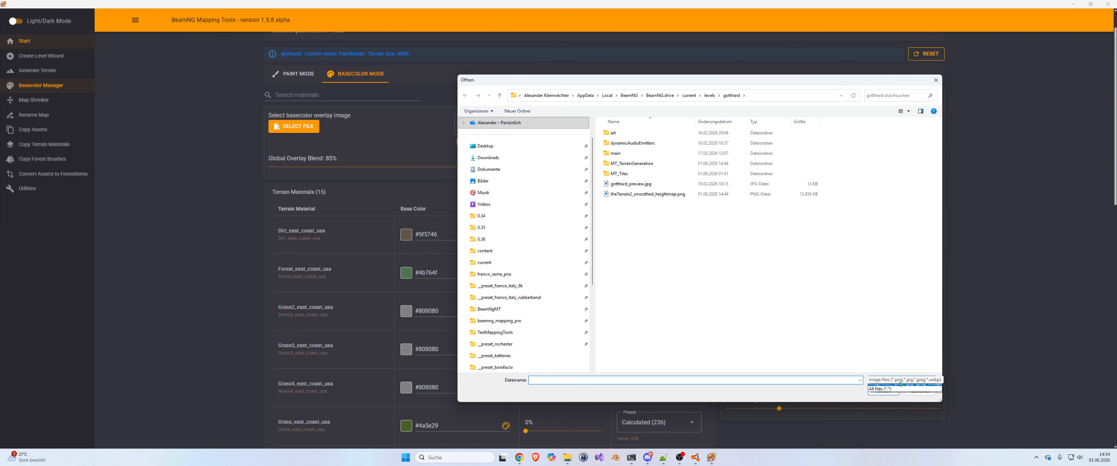
click(933, 386)
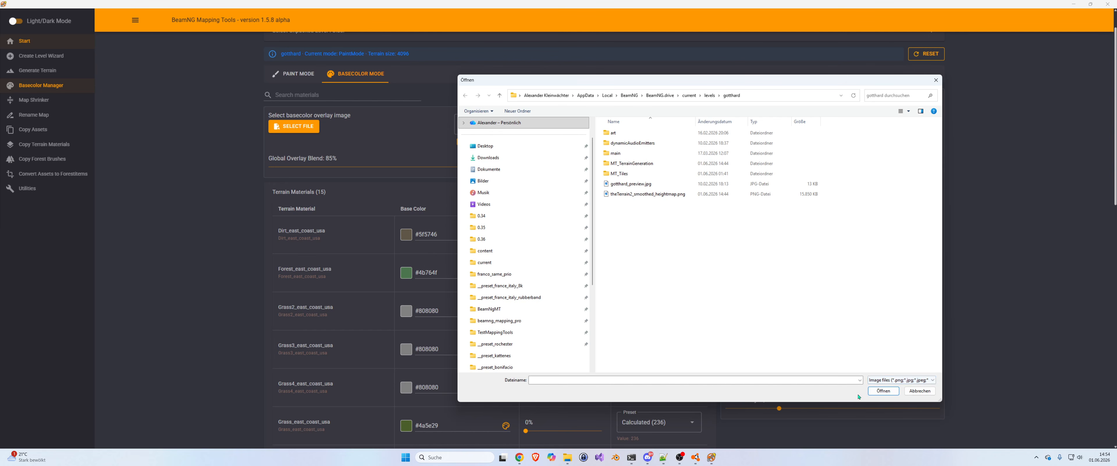
click(920, 391)
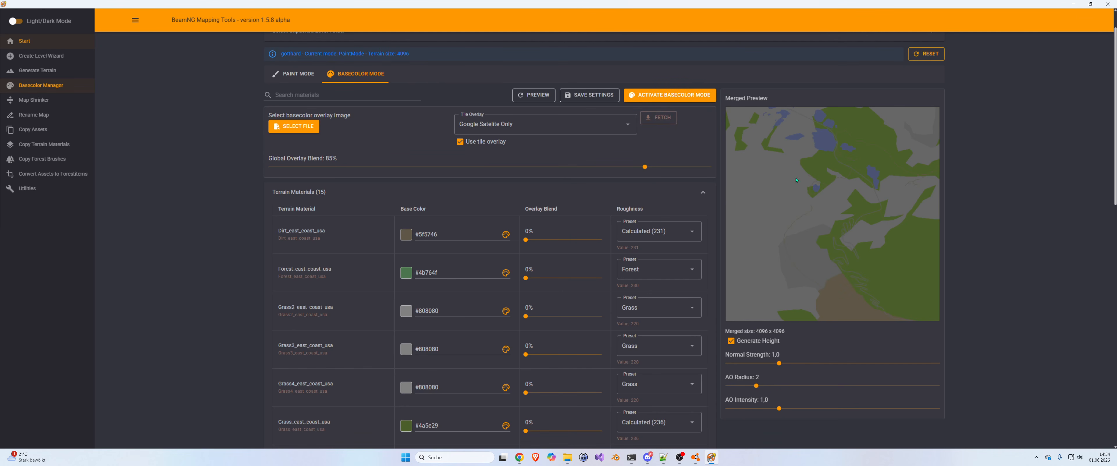
Set the tile overlay source to ArcGIS Satelite.
scroll(607, 161, up, 1)
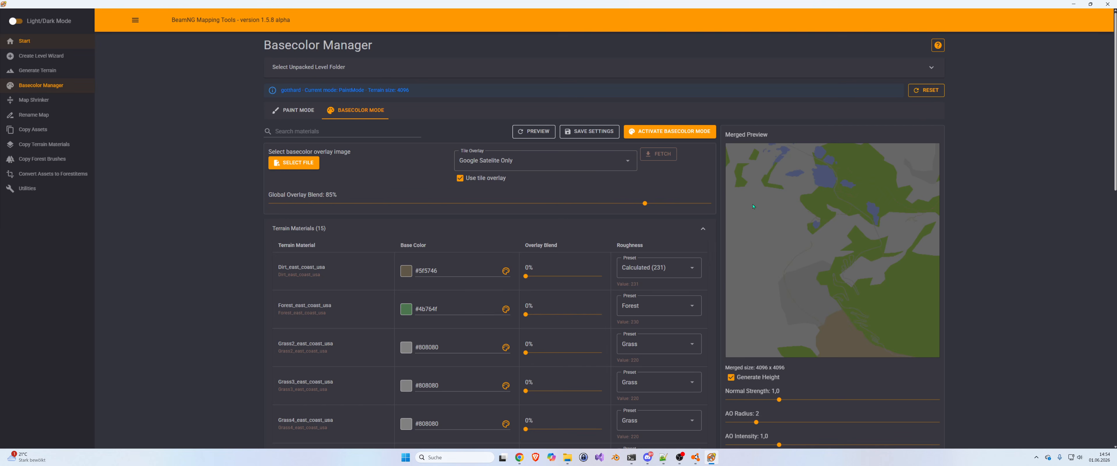
click(549, 167)
click(495, 243)
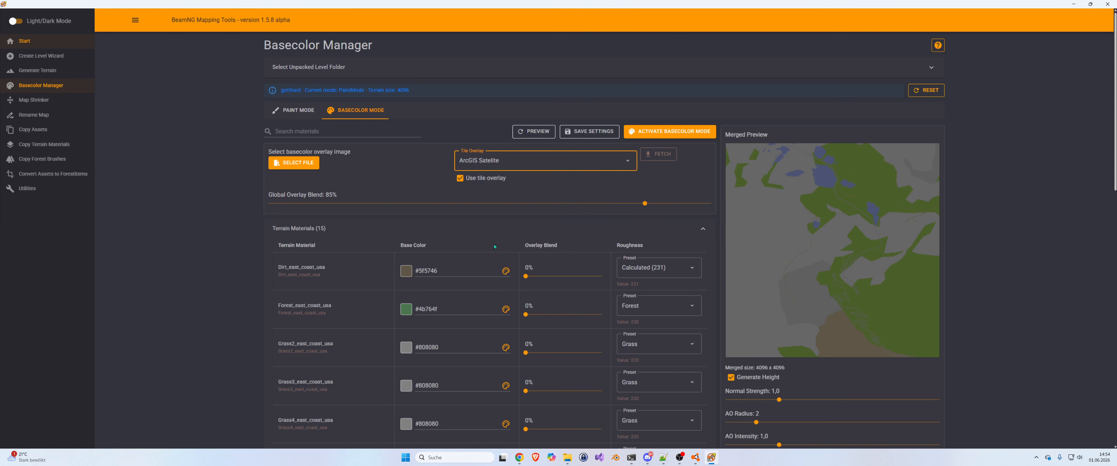
click(658, 158)
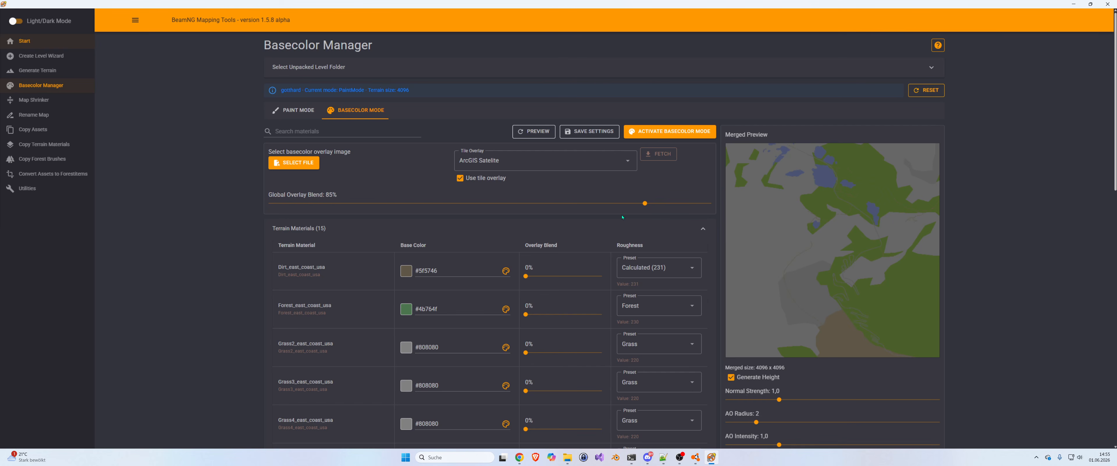
Set the global overlay blend to 73%, preview the merged map and check the blend of the terrain materials.
scroll(774, 255, down, 1)
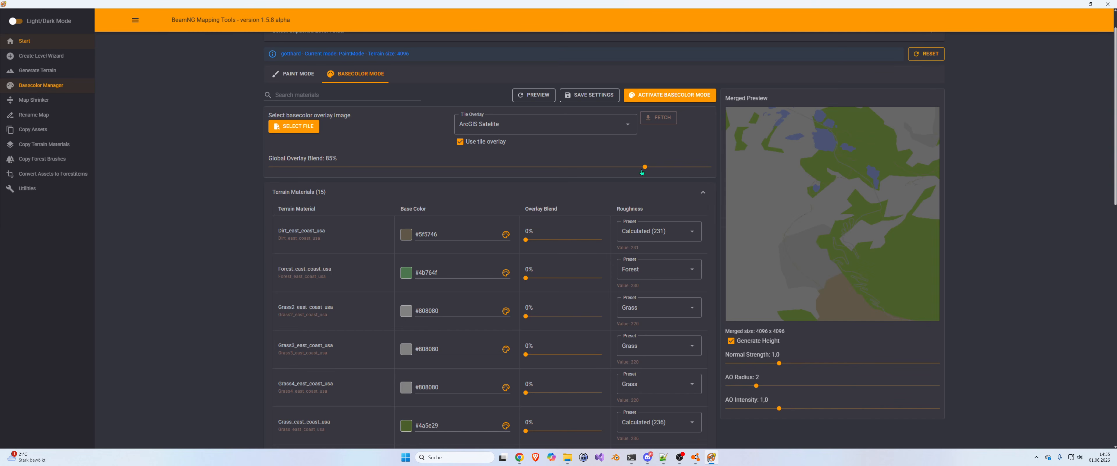
drag(642, 172, 591, 176)
click(539, 99)
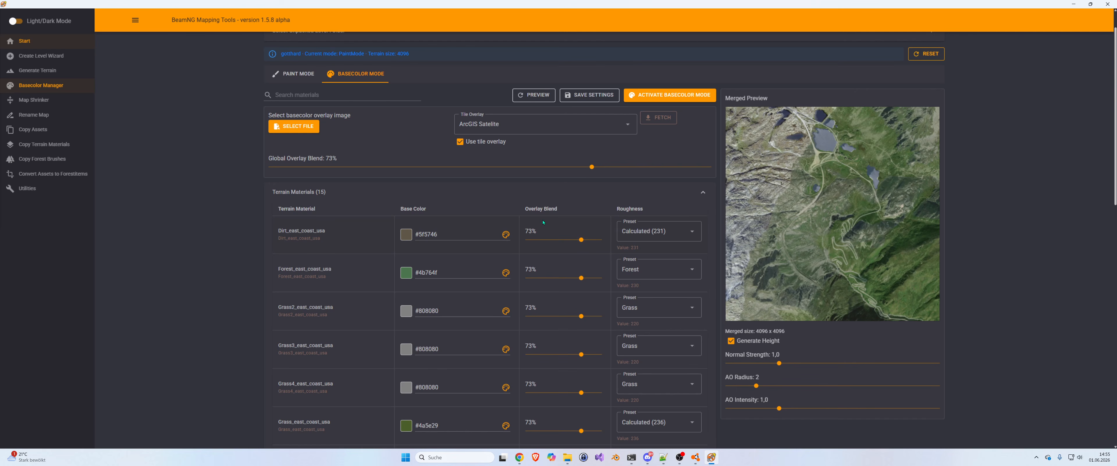
scroll(543, 222, down, 5)
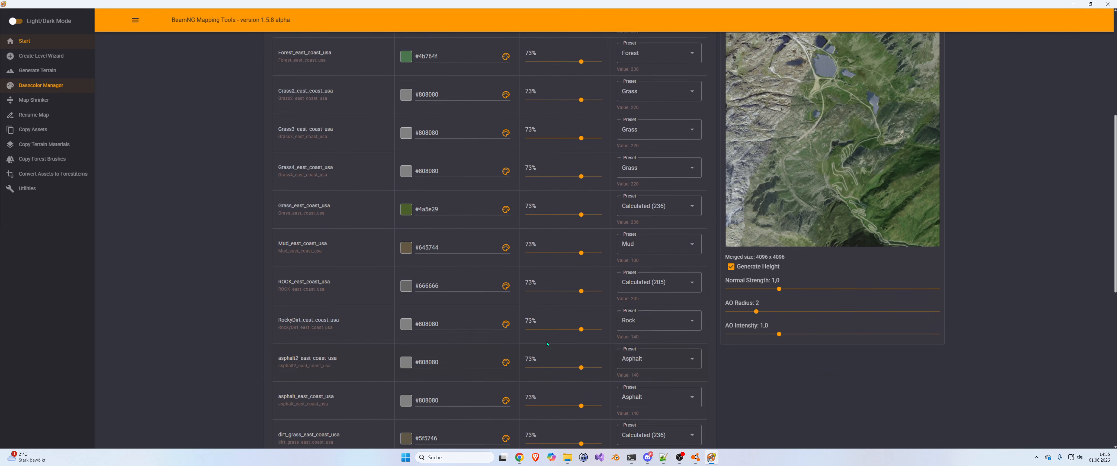
scroll(549, 304, up, 6)
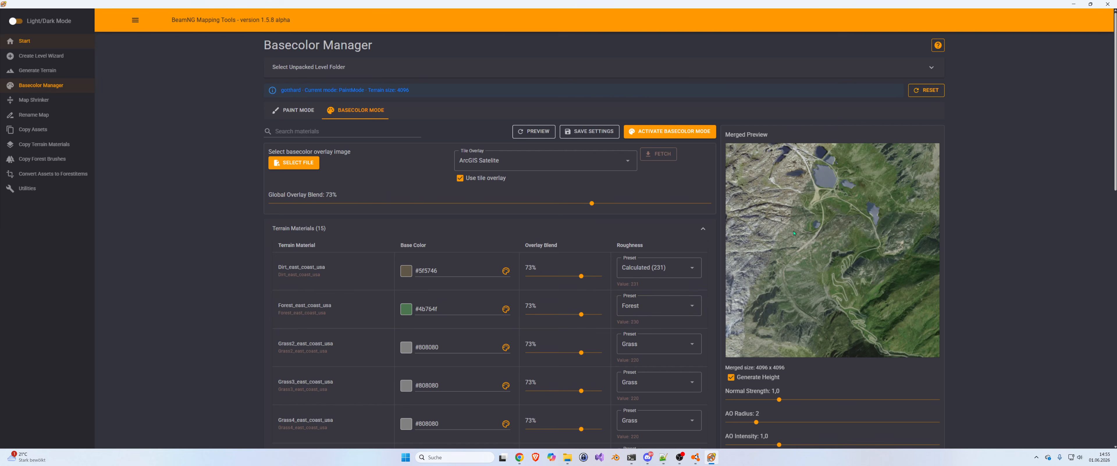
Try a global overlay blend of 13% and preview the merged map.
mouse_move(591, 203)
mouse_down()
mouse_move(574, 204)
mouse_move(588, 209)
mouse_up()
drag(588, 210, 326, 204)
click(532, 131)
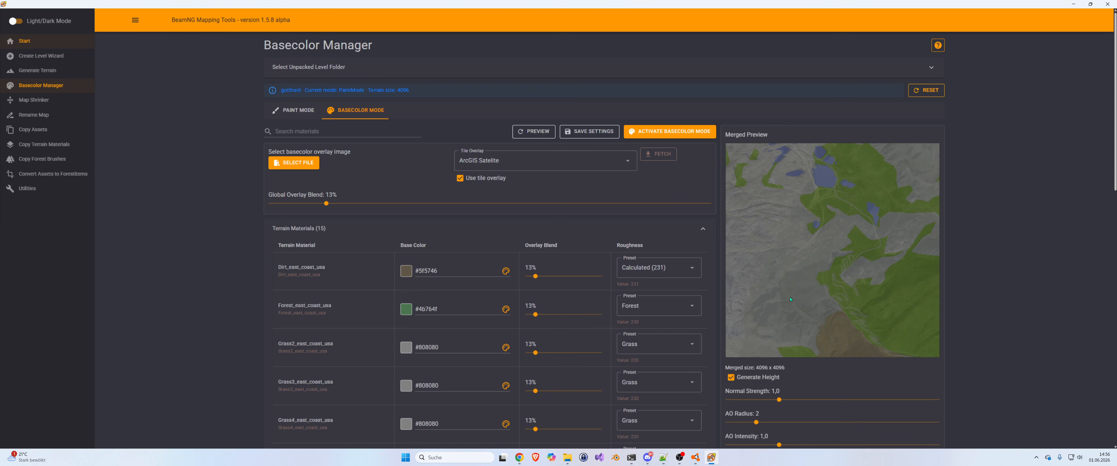
Set the global overlay blend to 80% and refresh the merged preview.
drag(328, 205, 624, 210)
click(536, 133)
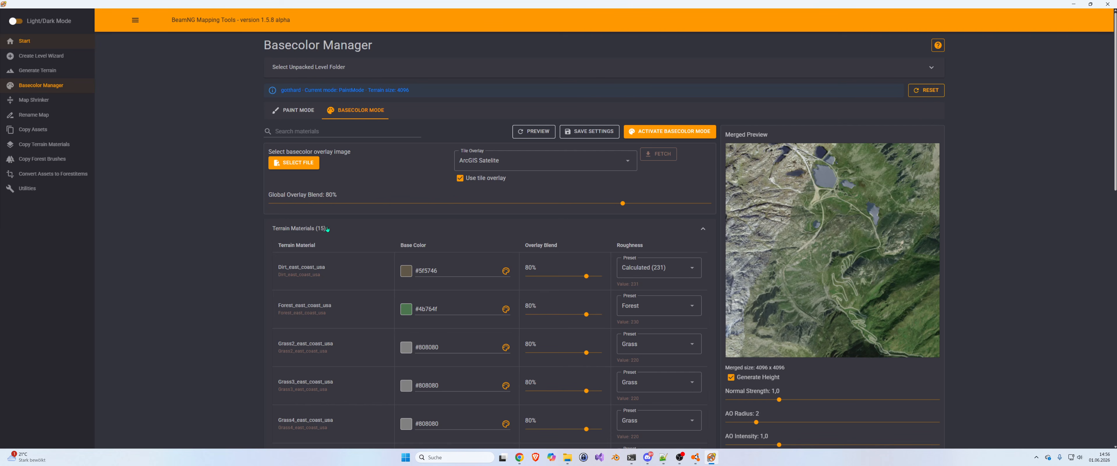
Set the overlay blend to 0% for groundmodel_asphalt1_east_coast_usa, asphalt_east_coast_usa and asphalt2_east_coast_usa.
scroll(327, 229, down, 1)
scroll(367, 226, down, 1)
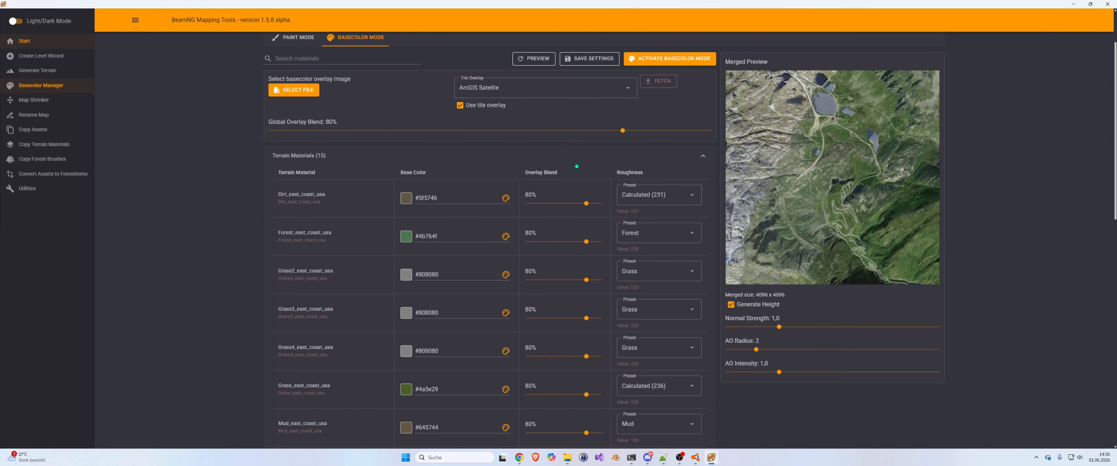
scroll(556, 195, down, 1)
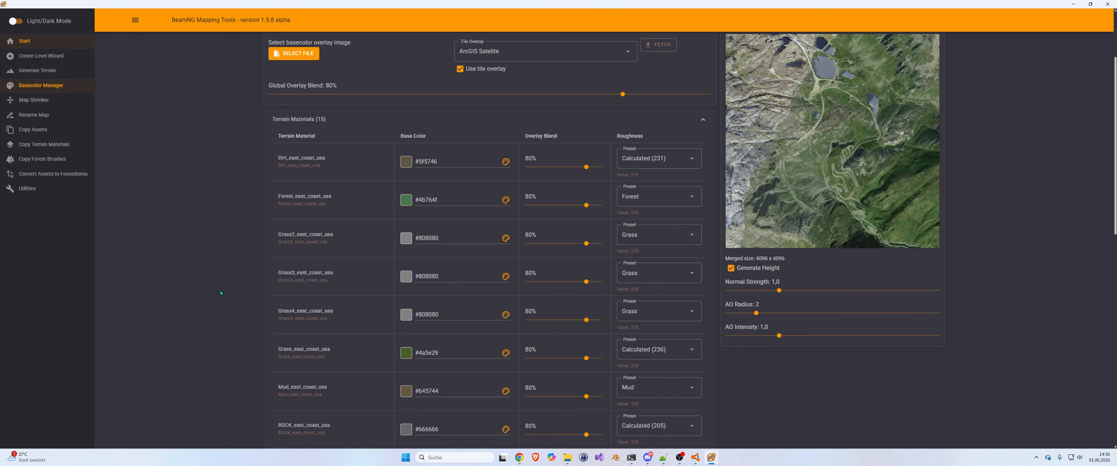
scroll(221, 292, down, 7)
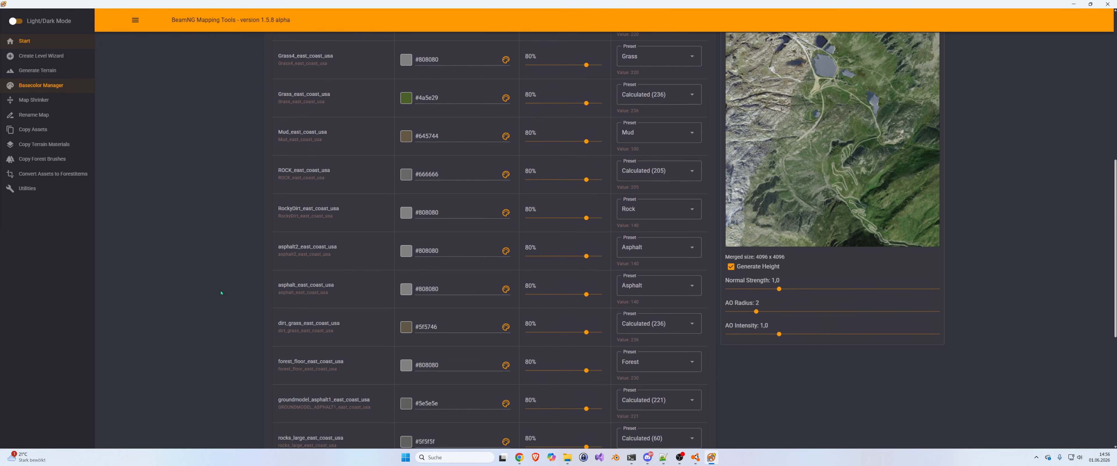
scroll(221, 293, down, 2)
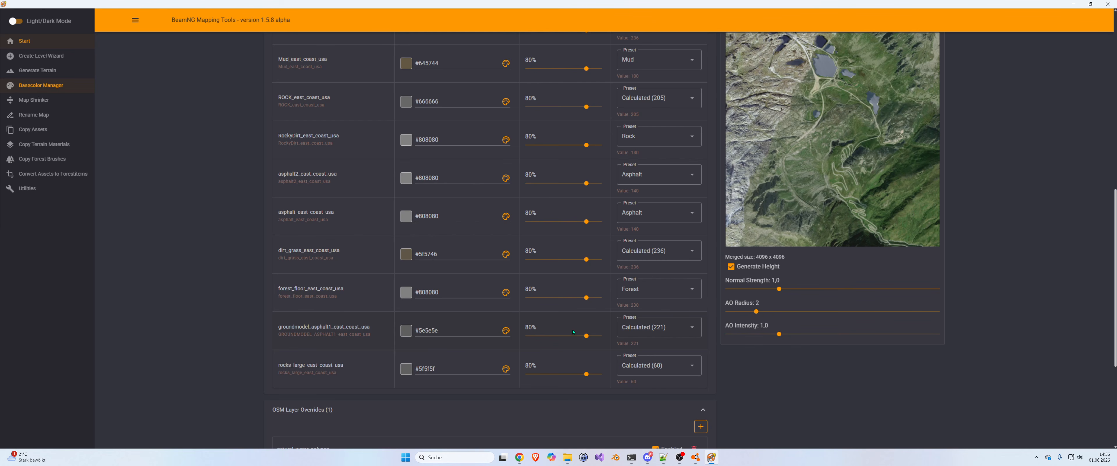
drag(586, 336, 500, 339)
scroll(313, 257, up, 1)
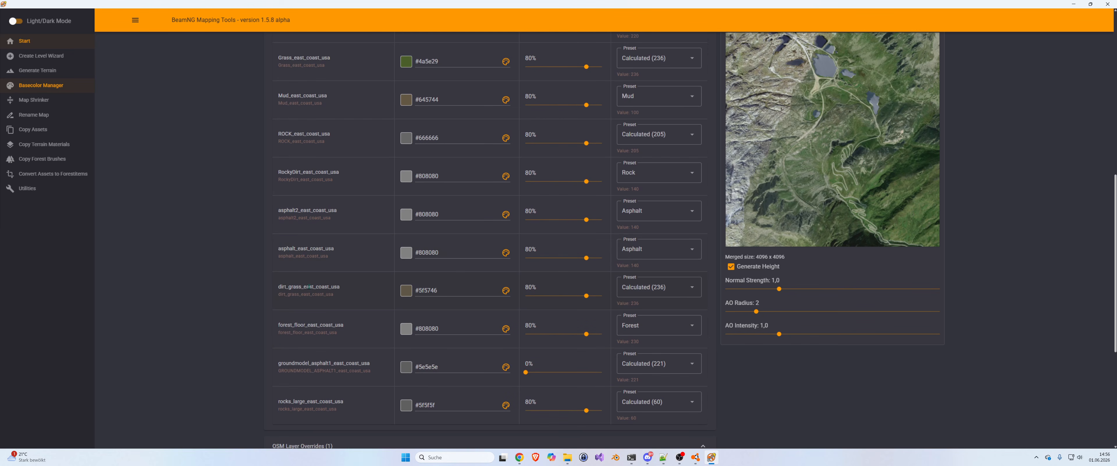
drag(594, 260, 531, 257)
drag(582, 221, 517, 229)
Set the overlay blend of Dirt_east_coast_usa to 0%.
scroll(533, 238, up, 5)
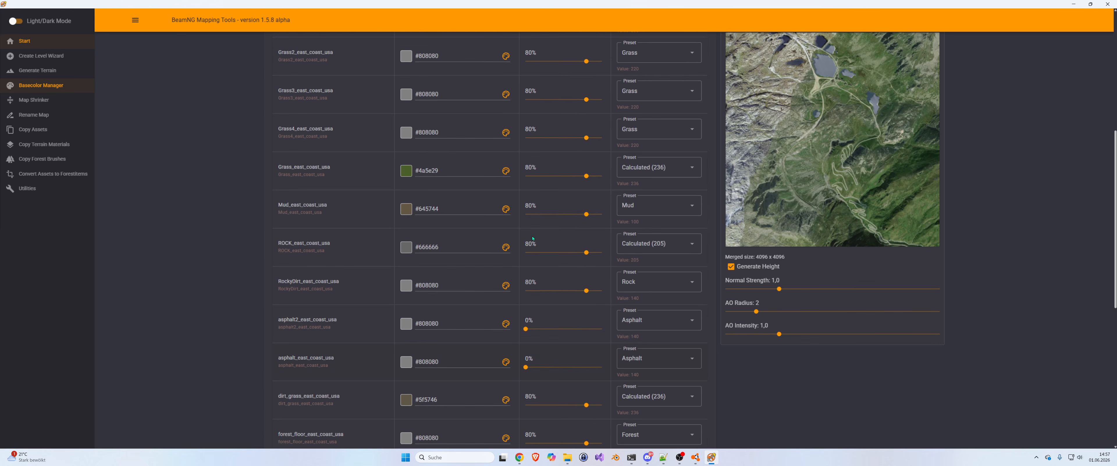
scroll(533, 238, up, 3)
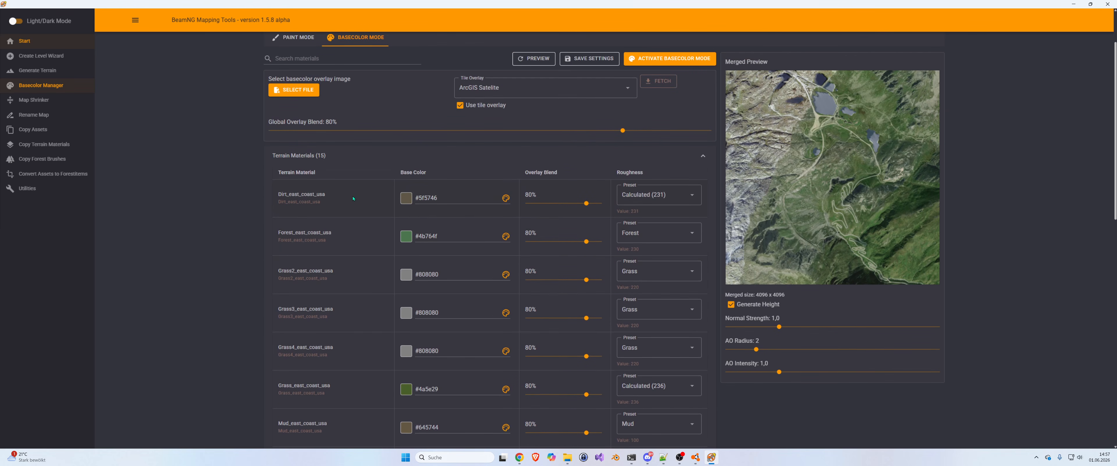
drag(585, 206, 515, 206)
Activate basecolor mode for the gotthard level with the current overlay blend settings.
scroll(234, 223, down, 7)
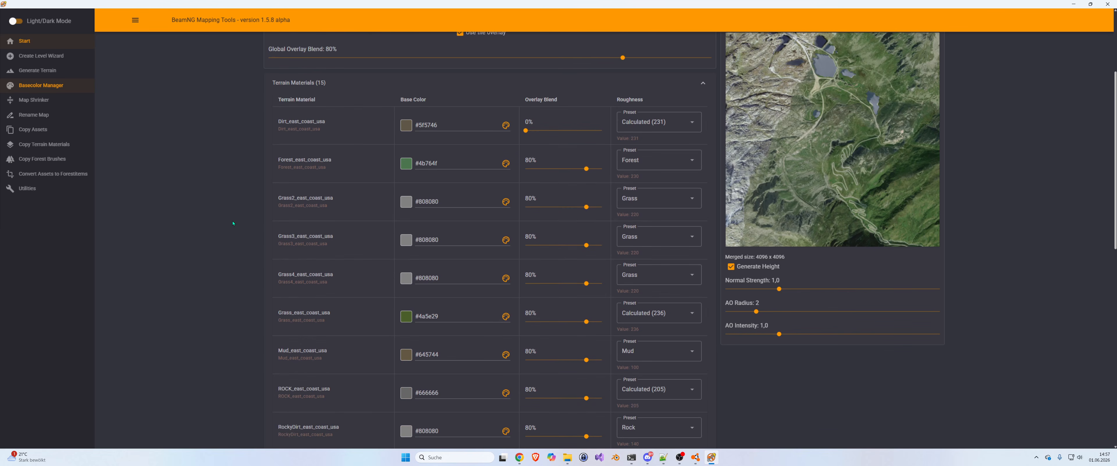
scroll(238, 225, up, 8)
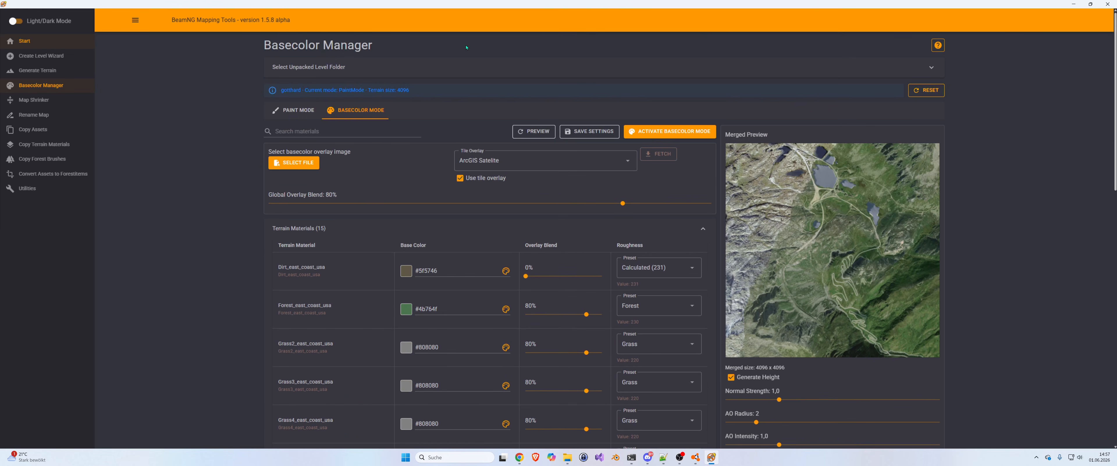
click(671, 134)
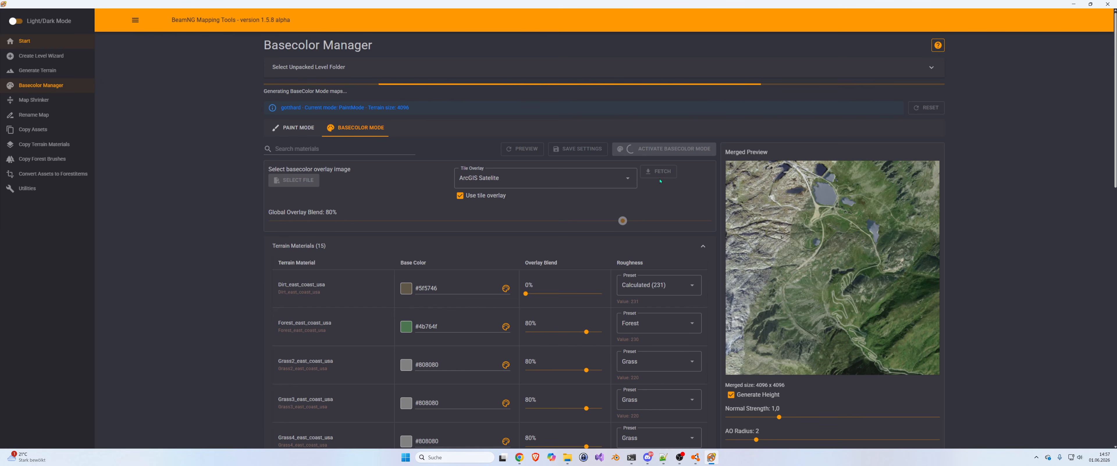
scroll(775, 347, down, 2)
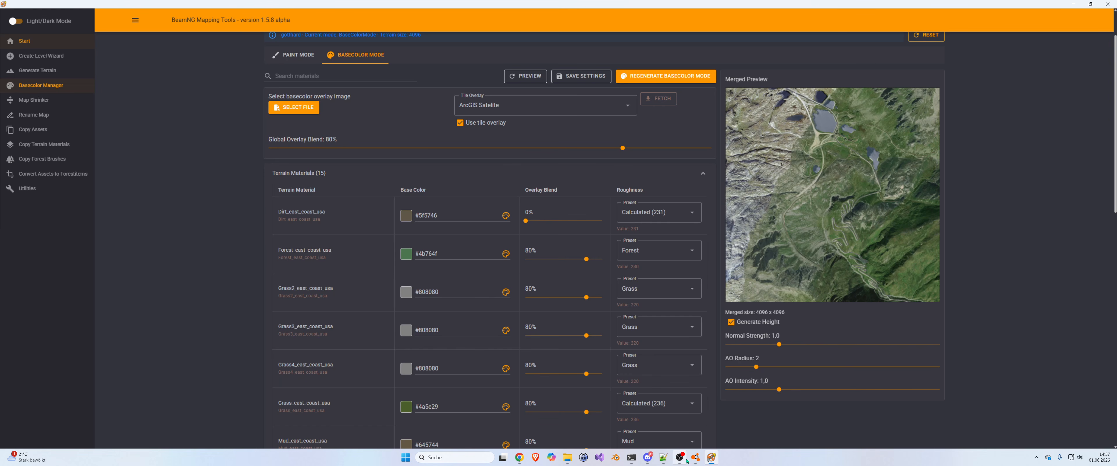
Switch to BeamNG.drive, leave the world editor and start the Gotthard Pass level in Freeroam.
click(696, 457)
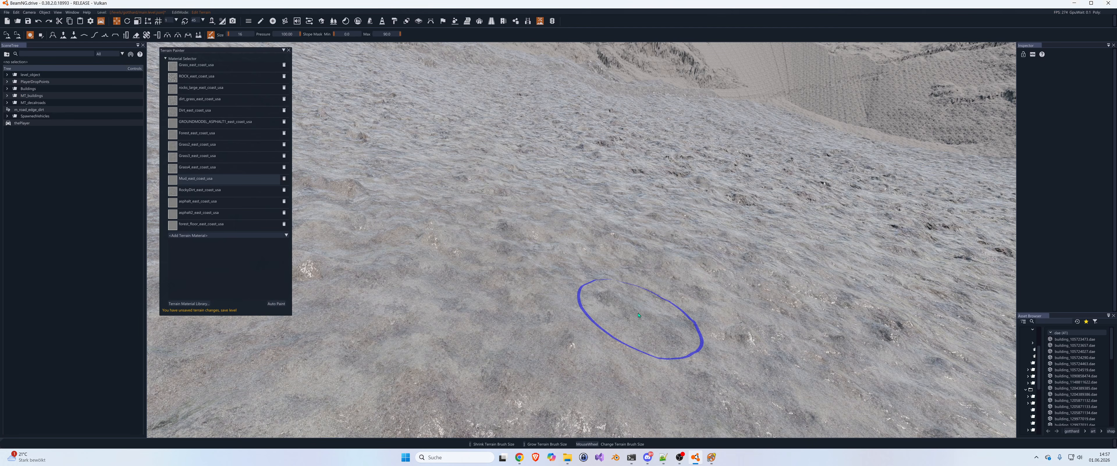
key(F11)
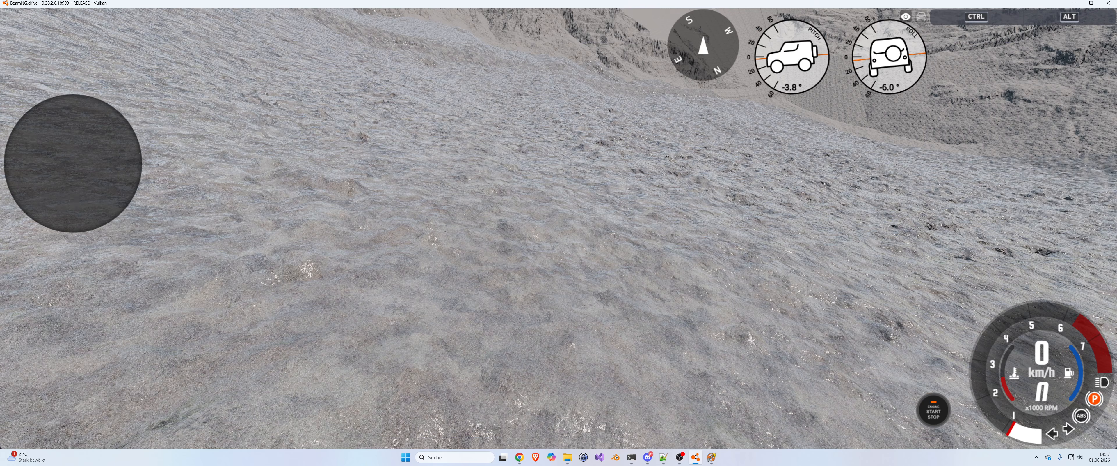
key(Escape)
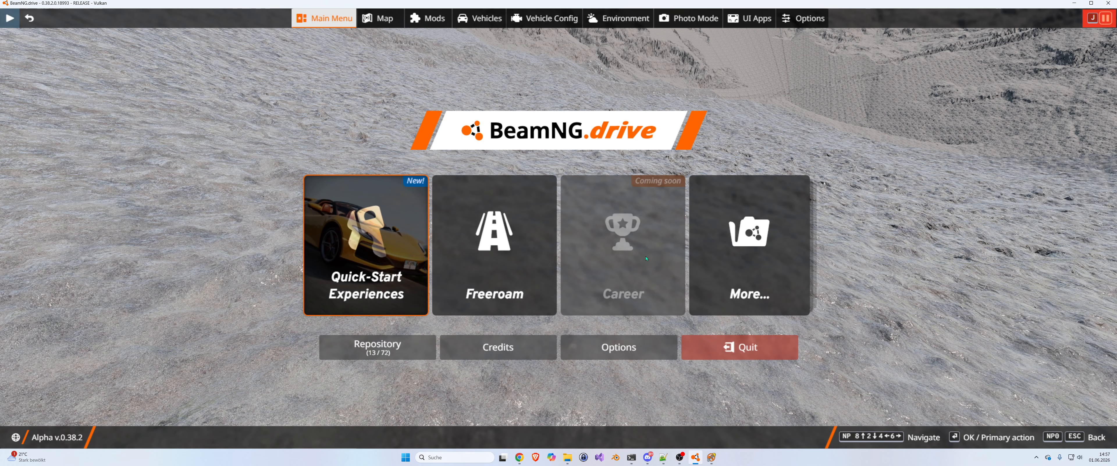
click(477, 271)
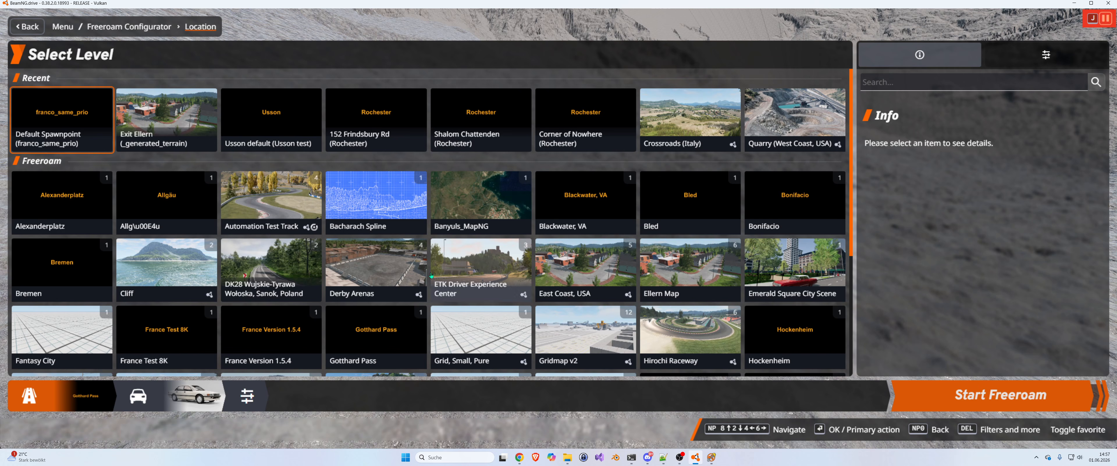
click(370, 346)
click(922, 407)
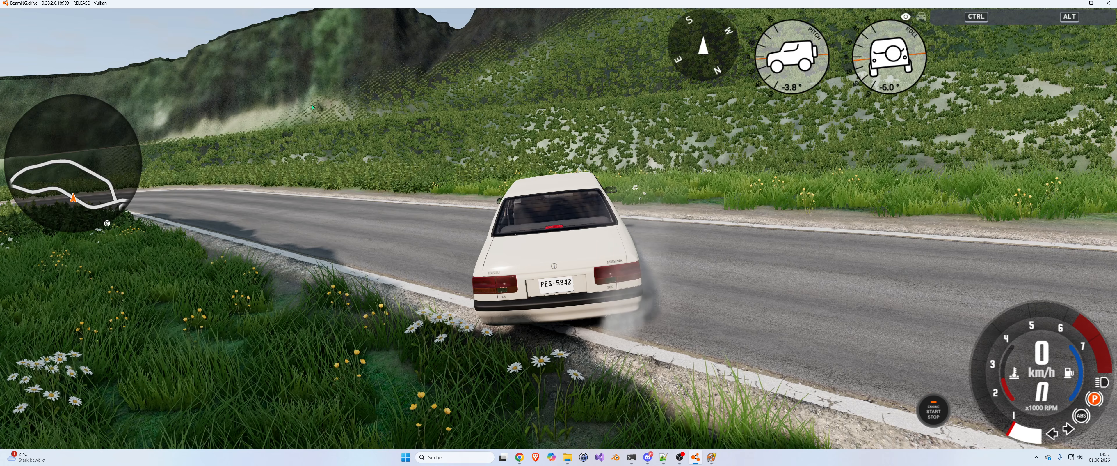
Fly the free camera over the Gotthard Pass terrain to examine the ArcGIS Satellite overlay on slopes, roads and hairpins.
right_drag(290, 143, 122, 107)
key(shift+c)
key(w)
key(s)
key(w)
key(w)
key(s)
key(w)
key(shift+w)
key(w)
key(s)
key(w)
key(w)
key(w)
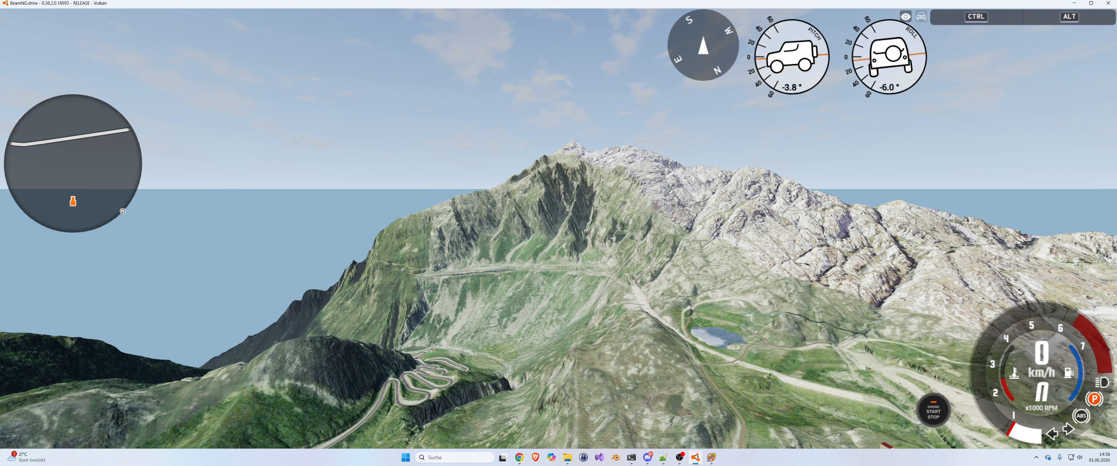
In BeamNG Mapping Tools, change the tile overlay to Google Satellite Only and regenerate basecolor mode.
key(alt+Tab)
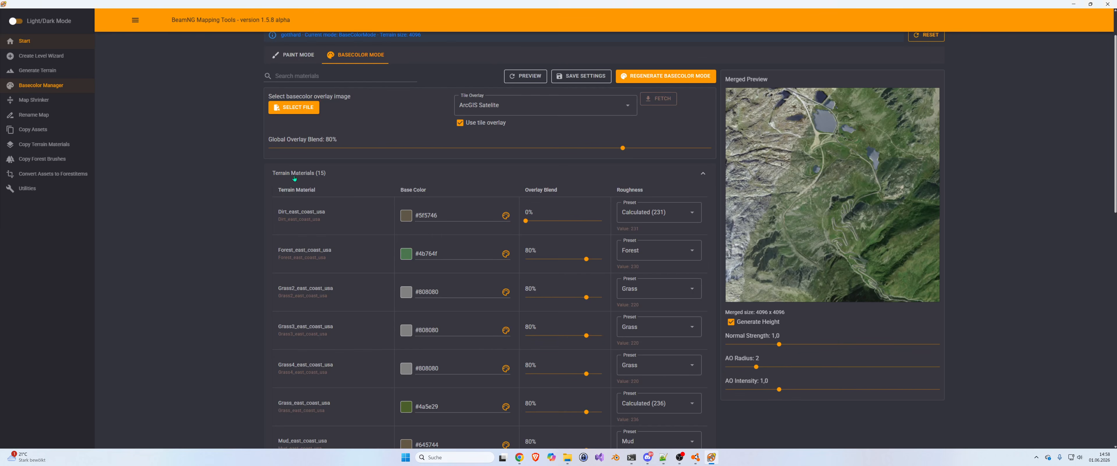
scroll(605, 158, up, 2)
click(499, 161)
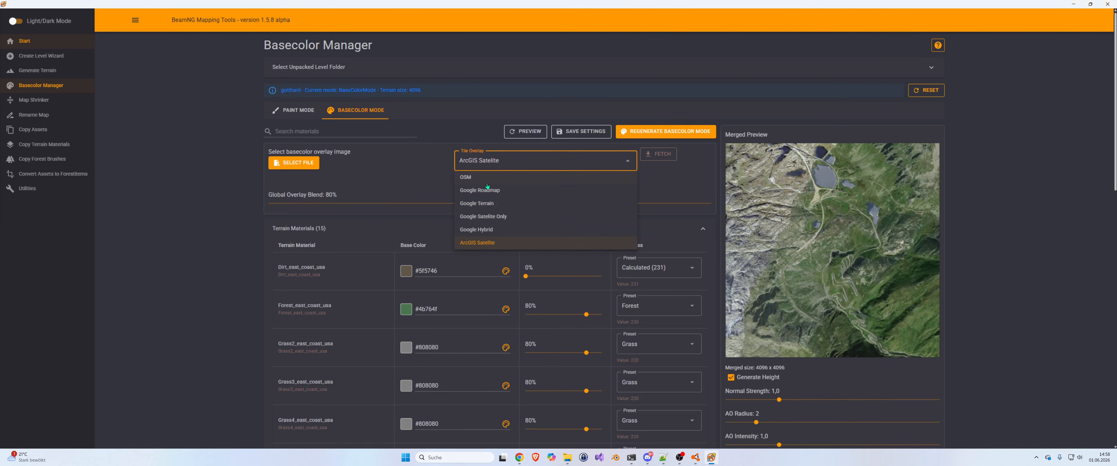
click(491, 216)
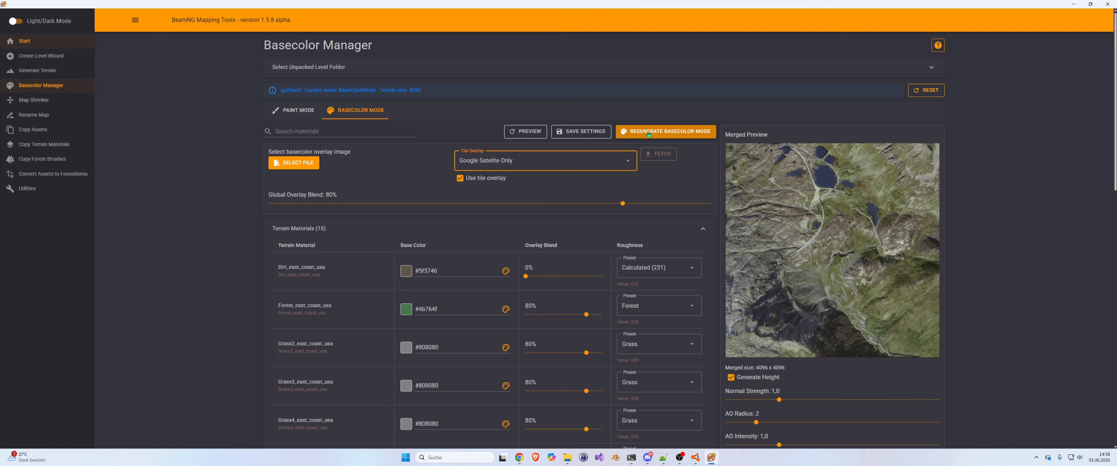
click(649, 132)
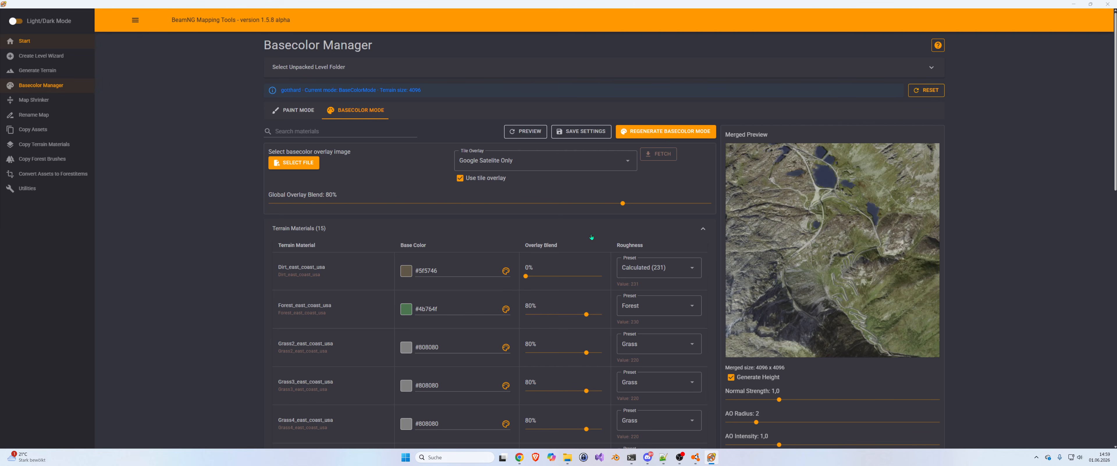
Switch to BeamNG.drive and reload the Gotthard Pass level in Freeroam with the regenerated maps.
key(alt+Tab)
key(Escape)
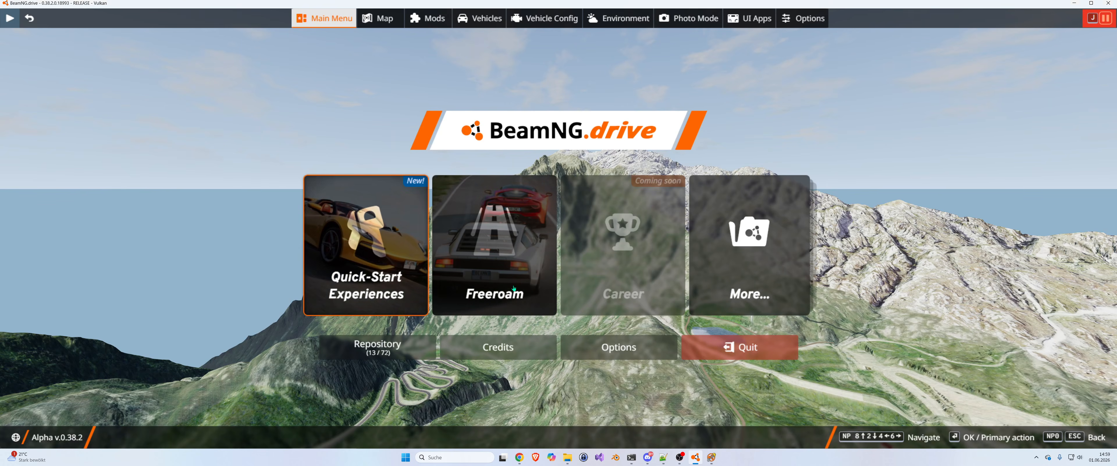
click(533, 271)
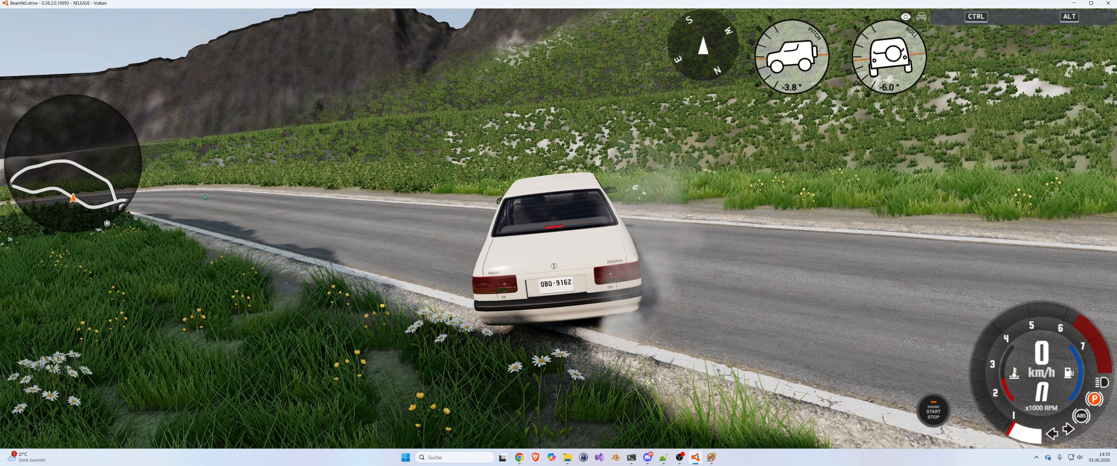
Fly the free camera through the valley and up the mountain to examine the Google satellite overlay on the slopes.
key(shift+c)
key(shift+w)
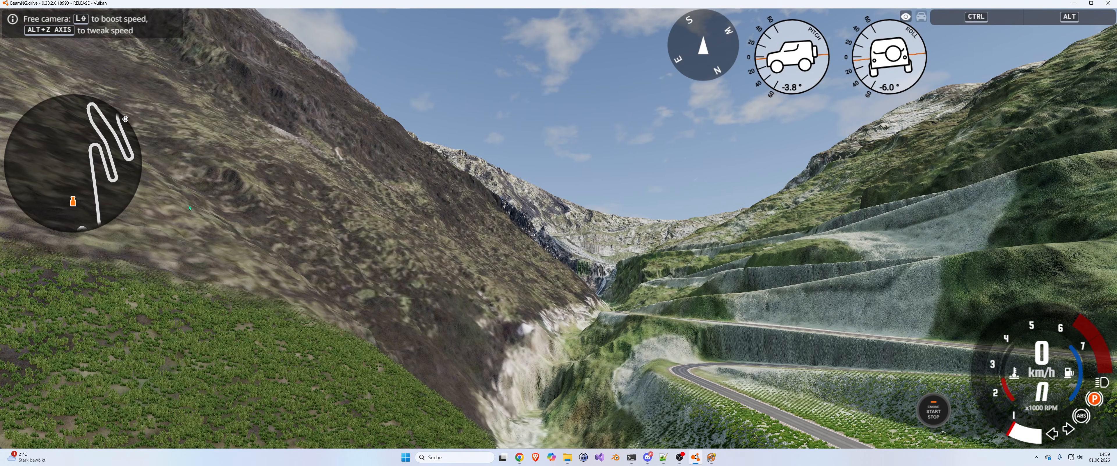
mouse_move(189, 207)
right_down()
mouse_move(165, 208)
mouse_move(171, 222)
mouse_move(169, 190)
mouse_move(219, 204)
mouse_move(217, 218)
mouse_move(202, 211)
right_up()
alt+scroll(170, 222, up, 3)
key(shift+w)
key(shift+w)
key(shift+w)
key(s)
key(w)
key(s)
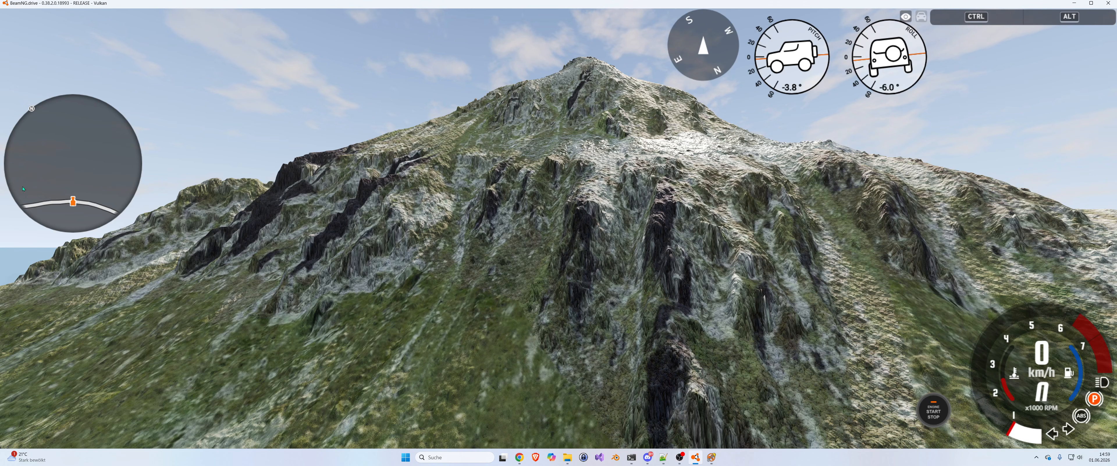
Examine the lakes, roads and buildings at the top of the pass from above with the free camera.
right_drag(23, 188, 0, 220)
key(w)
key(s)
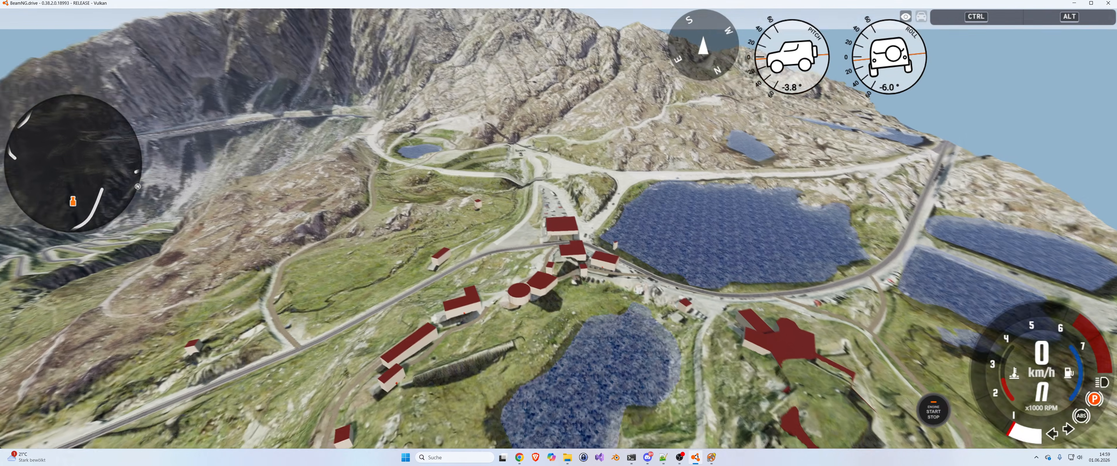
key(s)
key(w)
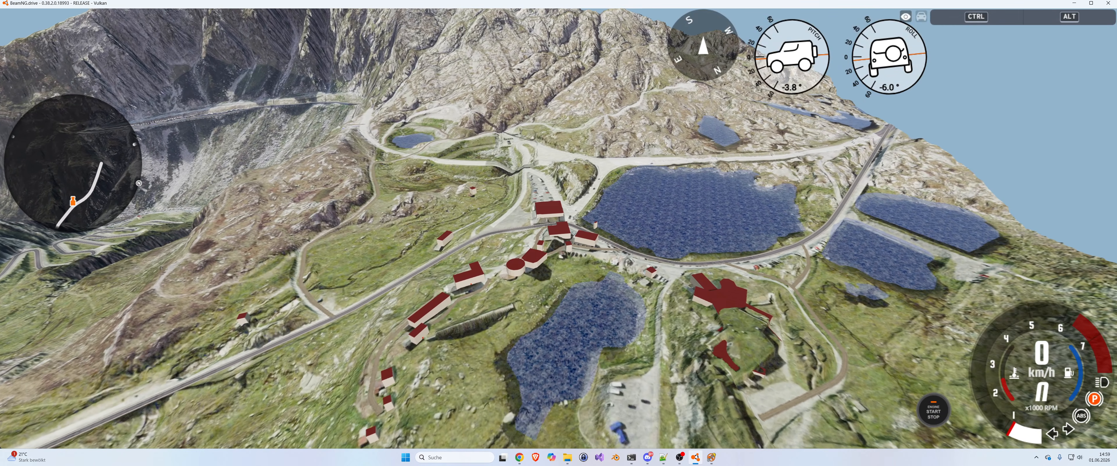
key(w)
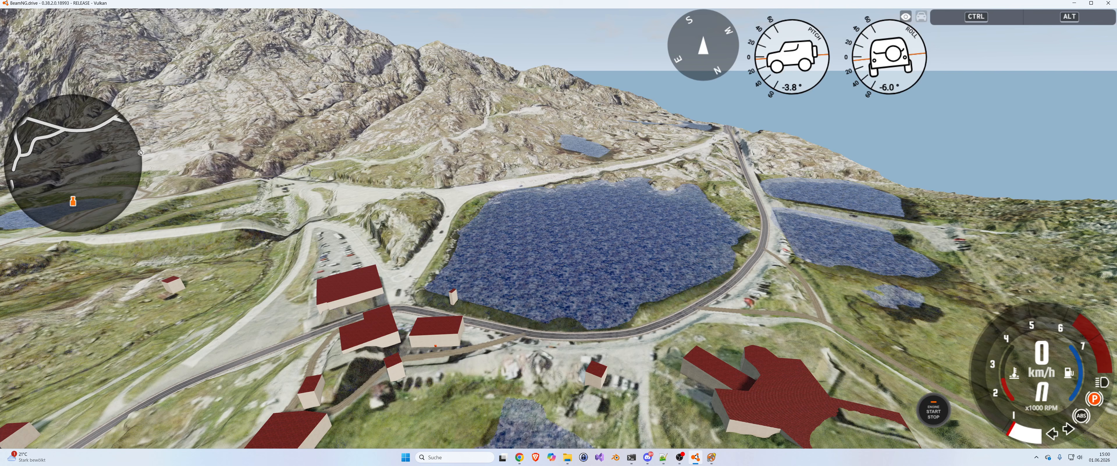
In BeamNG Mapping Tools, set the overlay kept inside the white mask of the natural_water_polygon override to 61%.
key(alt+Tab)
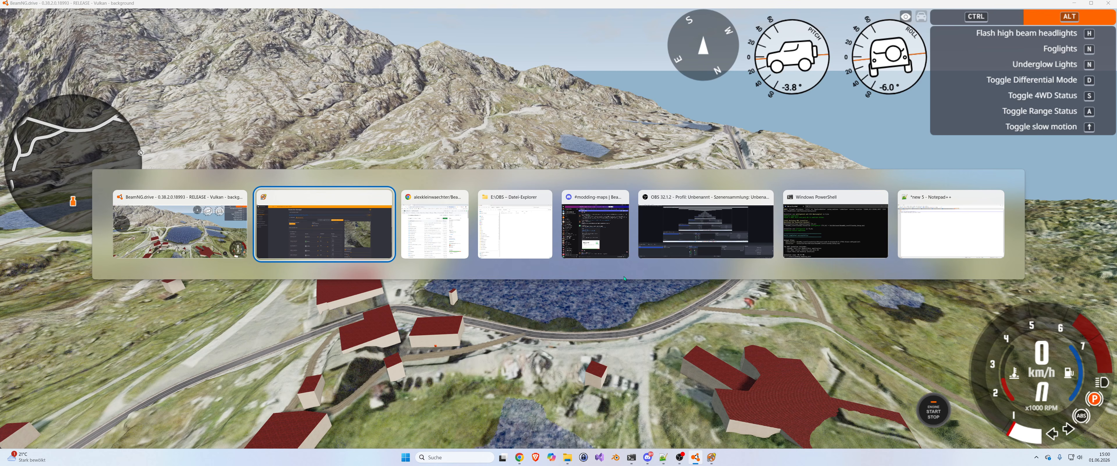
scroll(328, 238, down, 6)
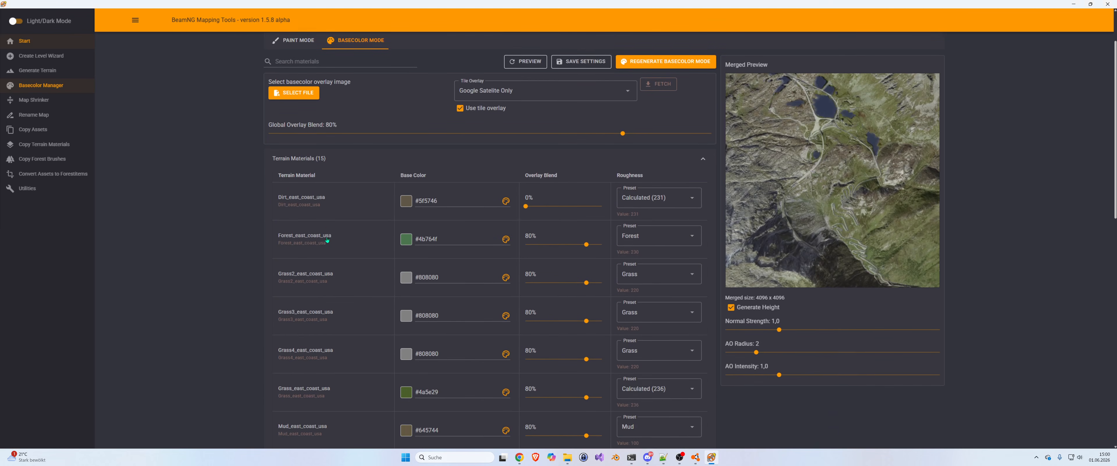
scroll(328, 237, down, 7)
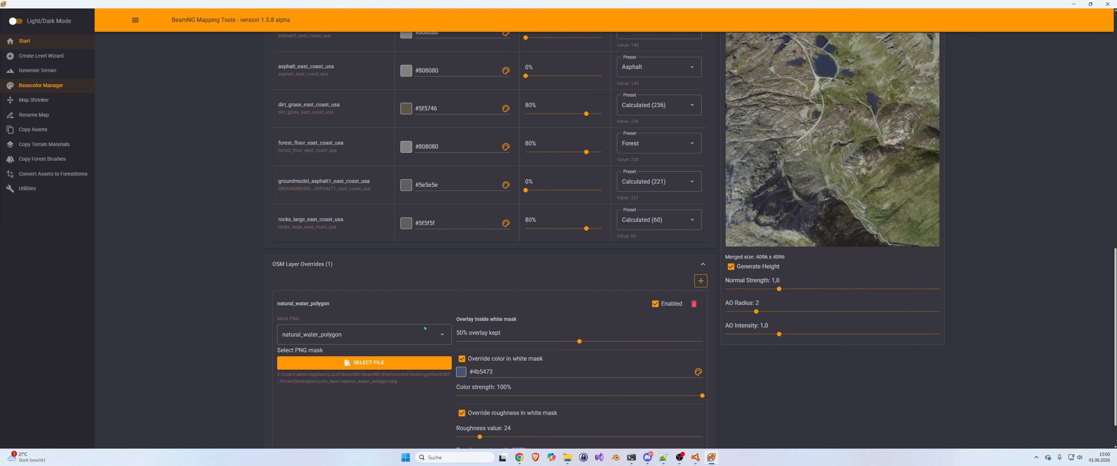
click(443, 336)
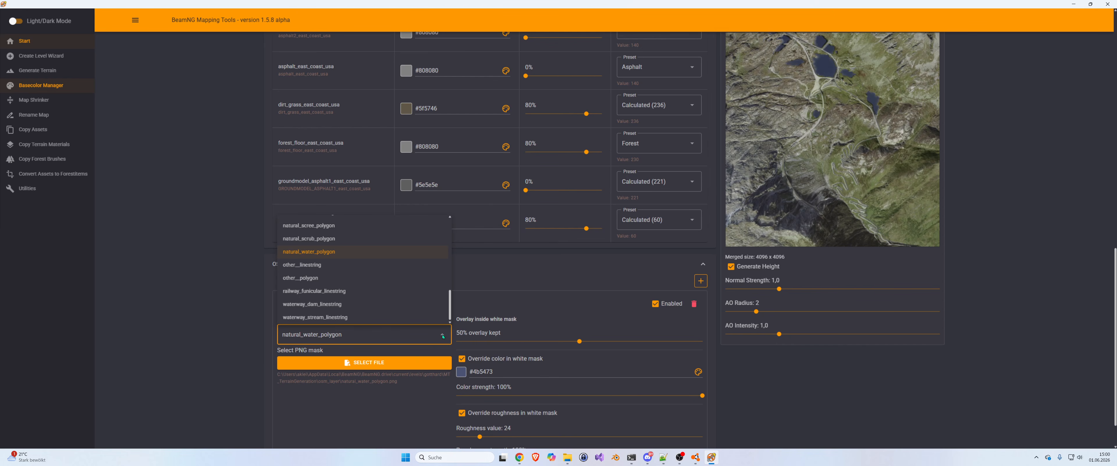
click(443, 336)
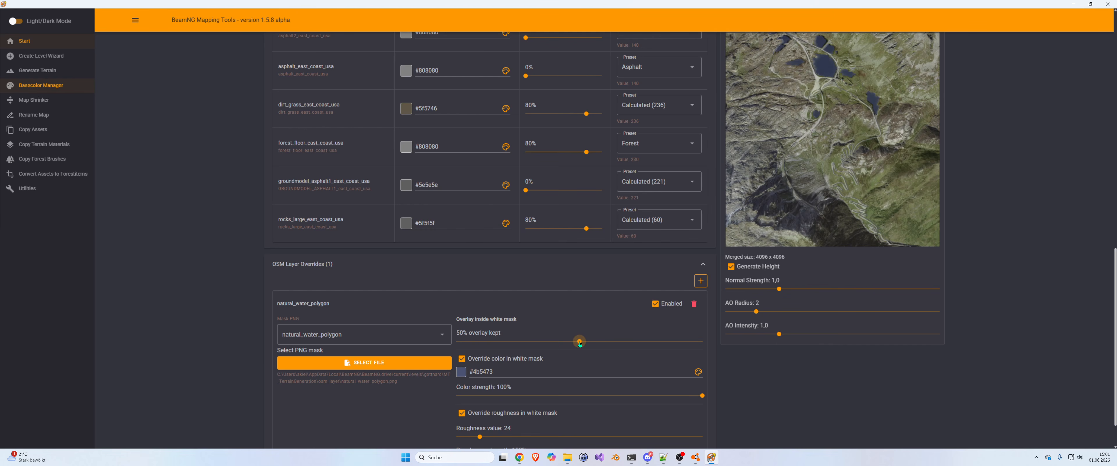
drag(580, 341, 525, 345)
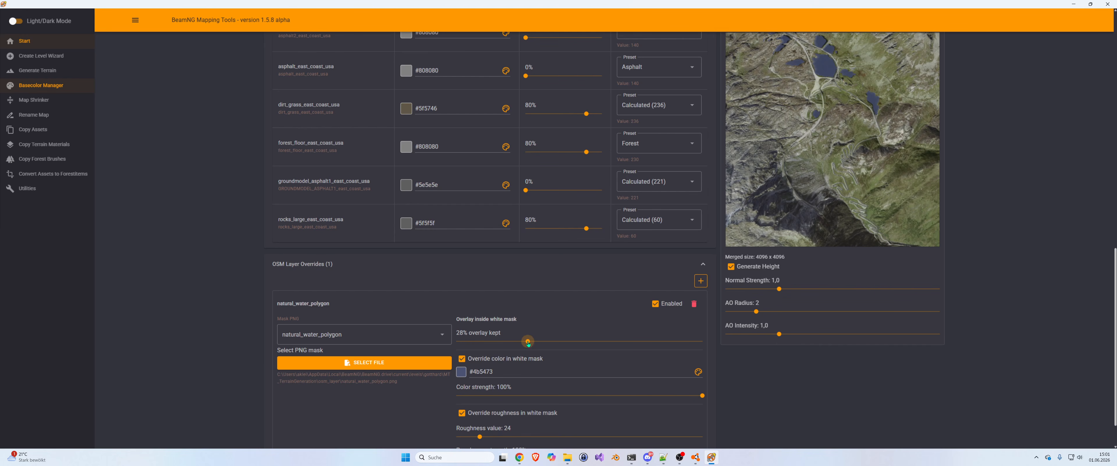
drag(526, 345, 608, 348)
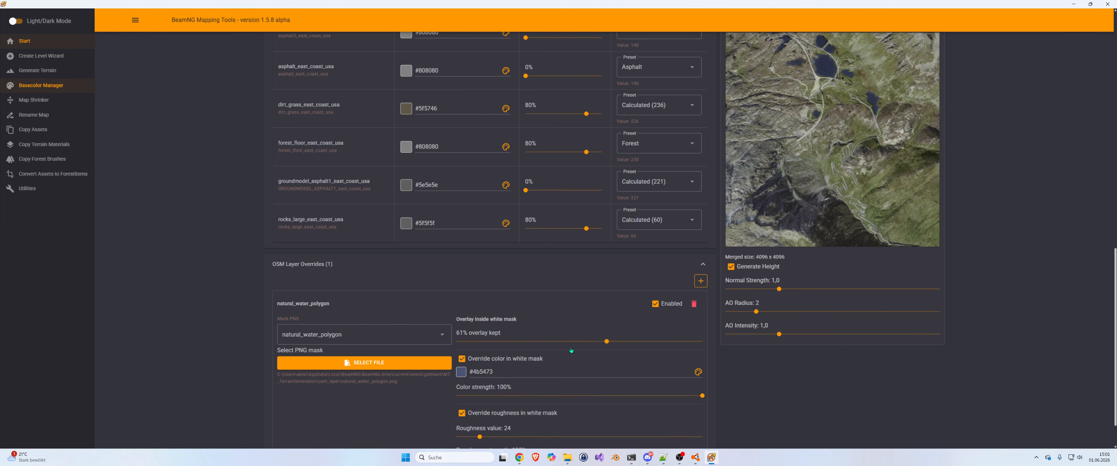
Set the natural_water_polygon override colour to #323a53 and raise its roughness value slightly.
click(461, 372)
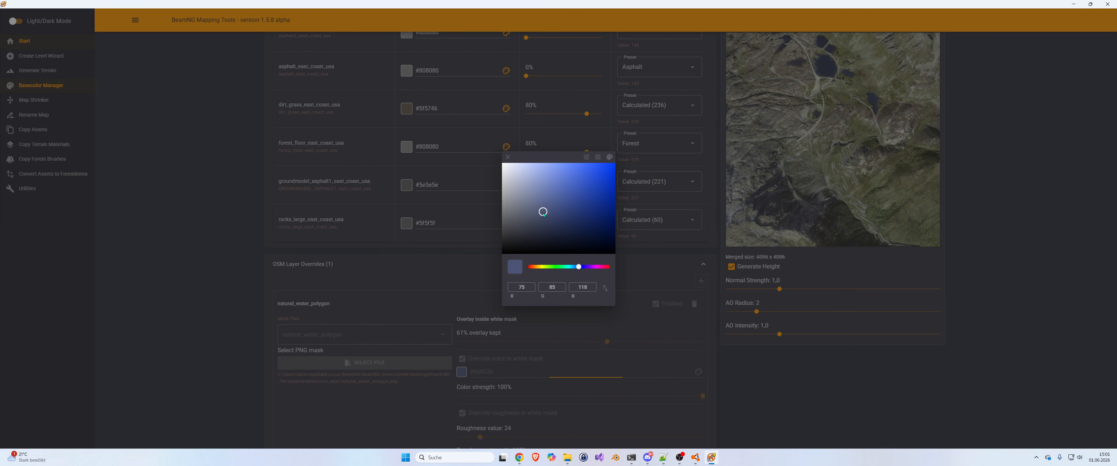
drag(542, 213, 548, 224)
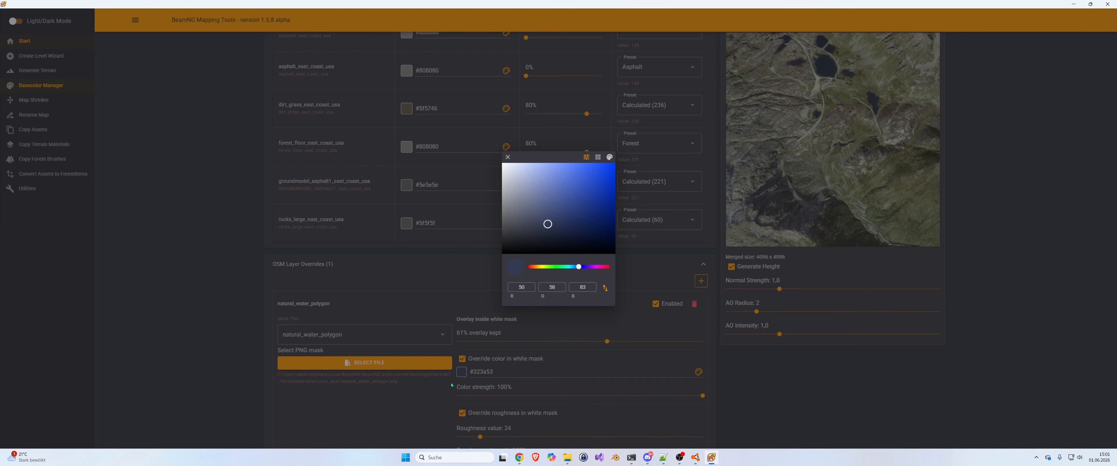
click(401, 419)
scroll(550, 397, down, 1)
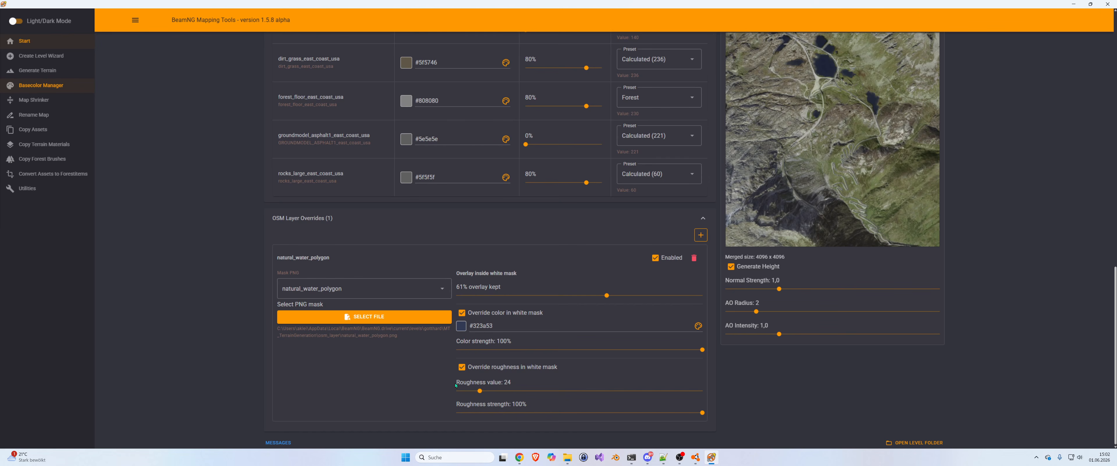
drag(479, 391, 491, 392)
Regenerate basecolor mode for the gotthard level with the adjusted water override.
scroll(776, 238, up, 15)
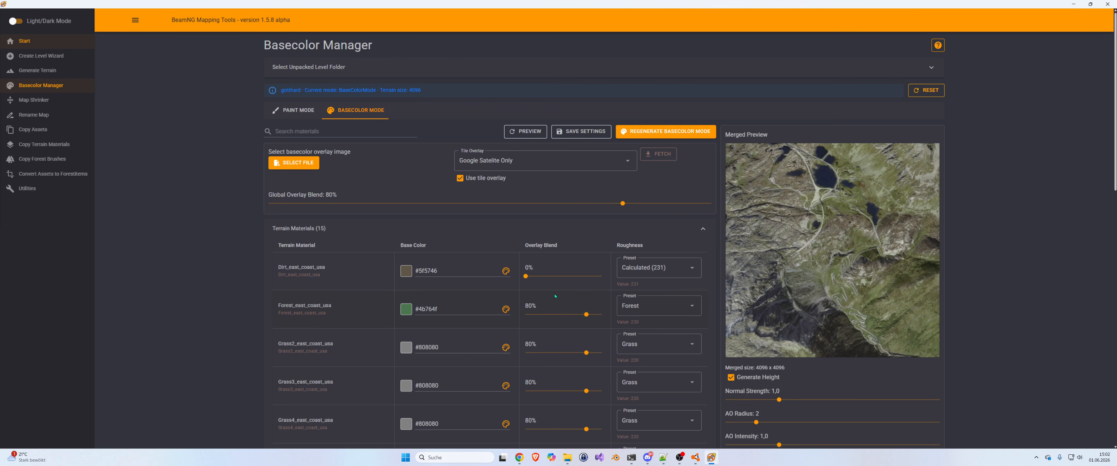
click(641, 131)
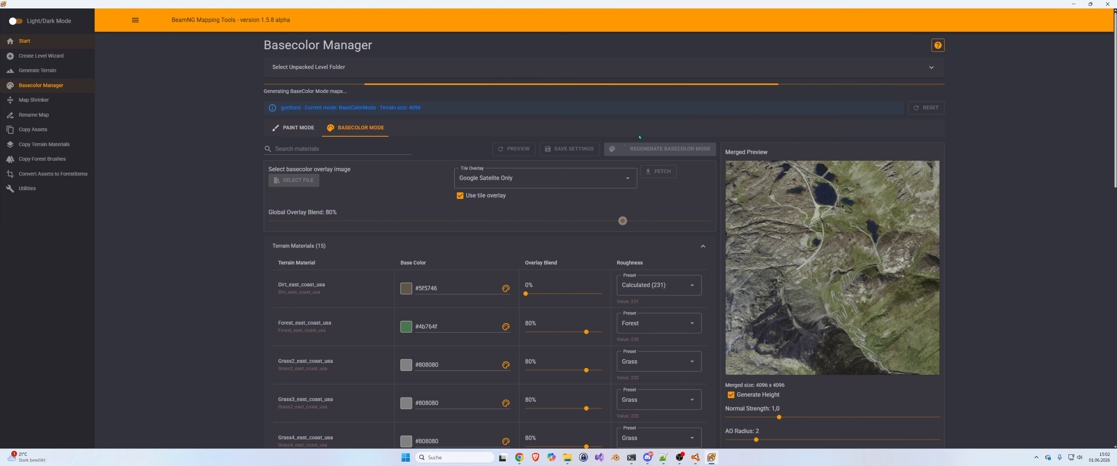
scroll(751, 341, down, 2)
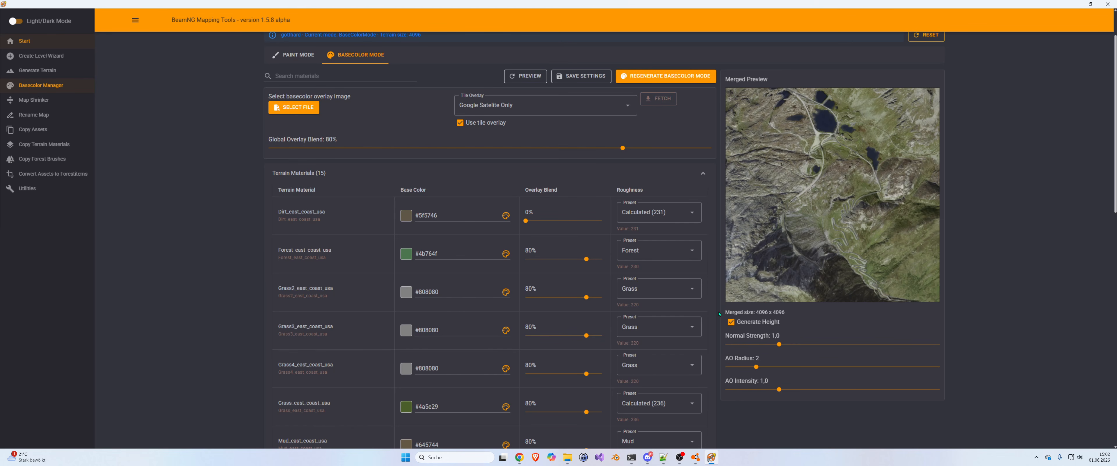
Switch to BeamNG.drive and restart the Gotthard Pass level in Freeroam to load the new water colours.
click(696, 457)
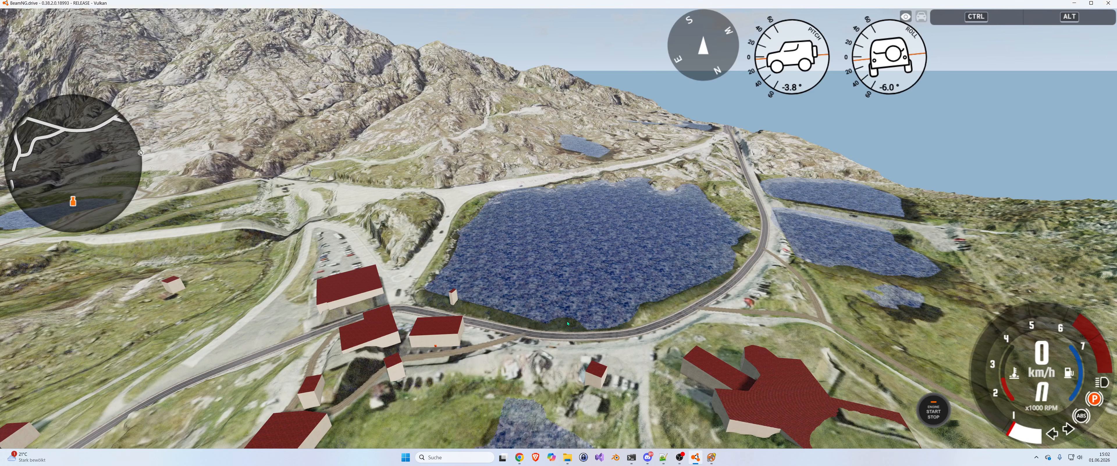
key(Escape)
click(548, 266)
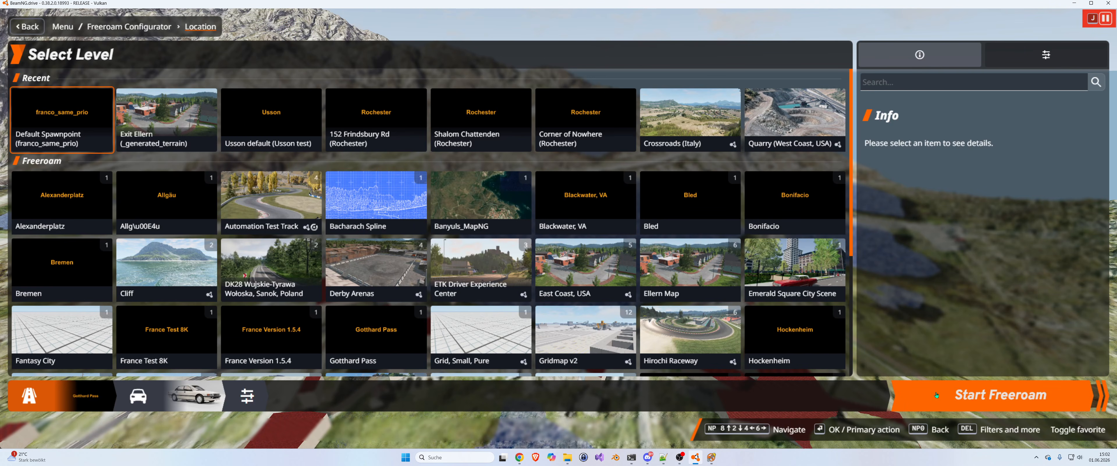
click(369, 332)
click(903, 396)
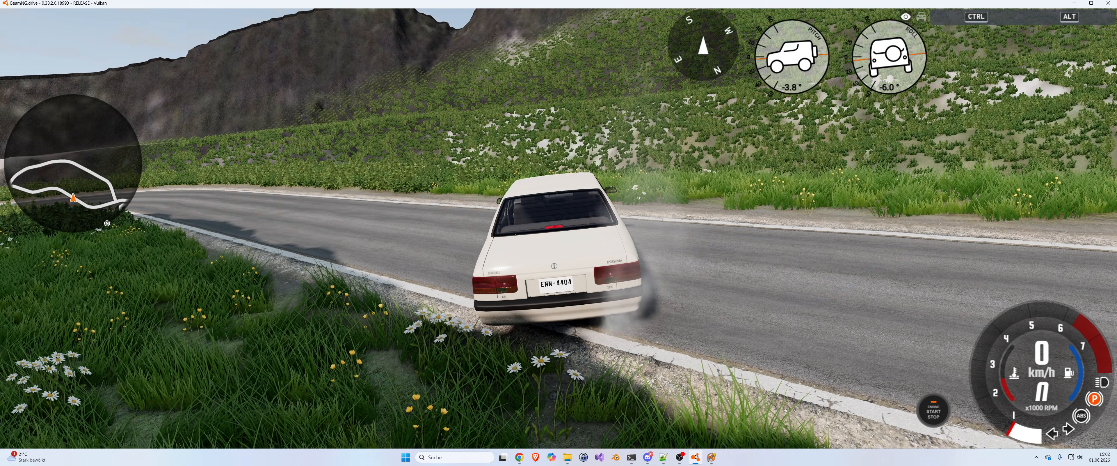
Switch to the free camera and examine the Gotthard Pass lakes' new water colour up close and from above the whole terrain.
key(shift+c)
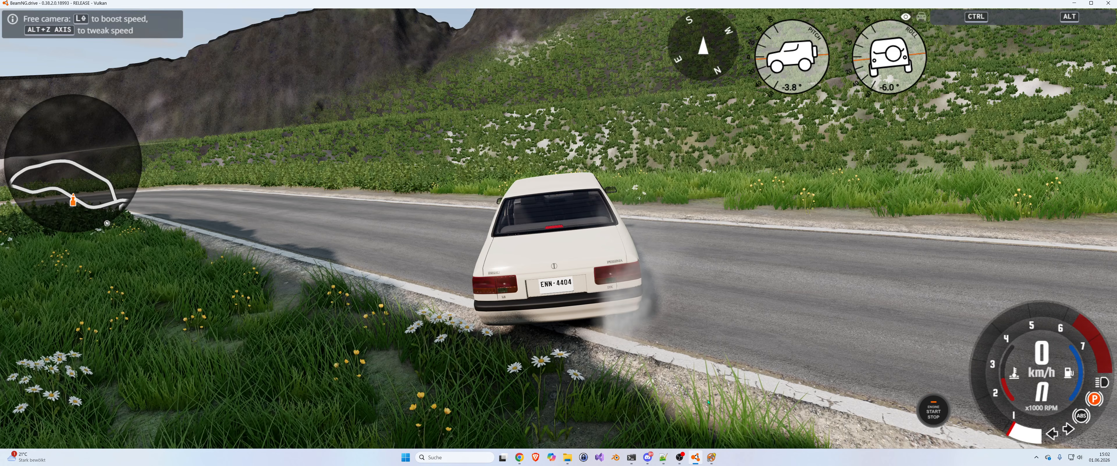
key(w)
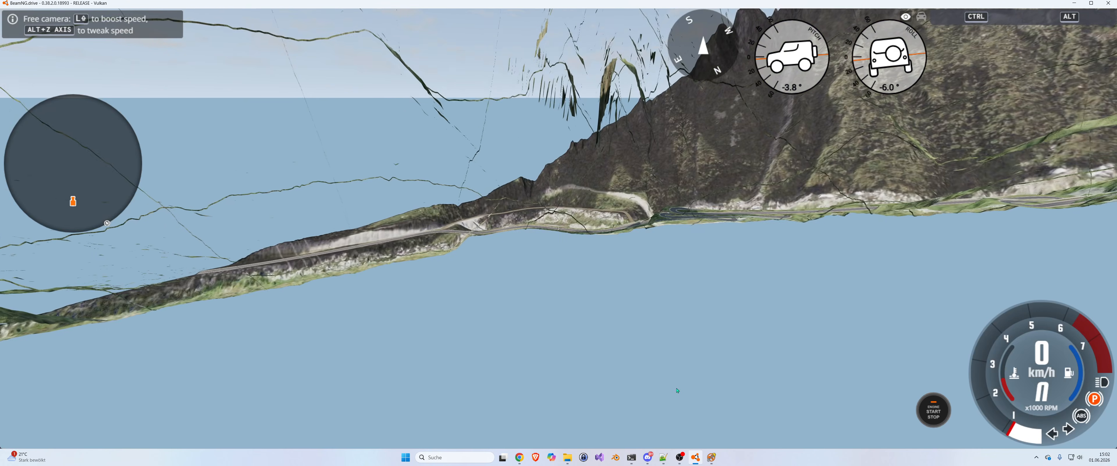
right_drag(679, 391, 625, 312)
key(w)
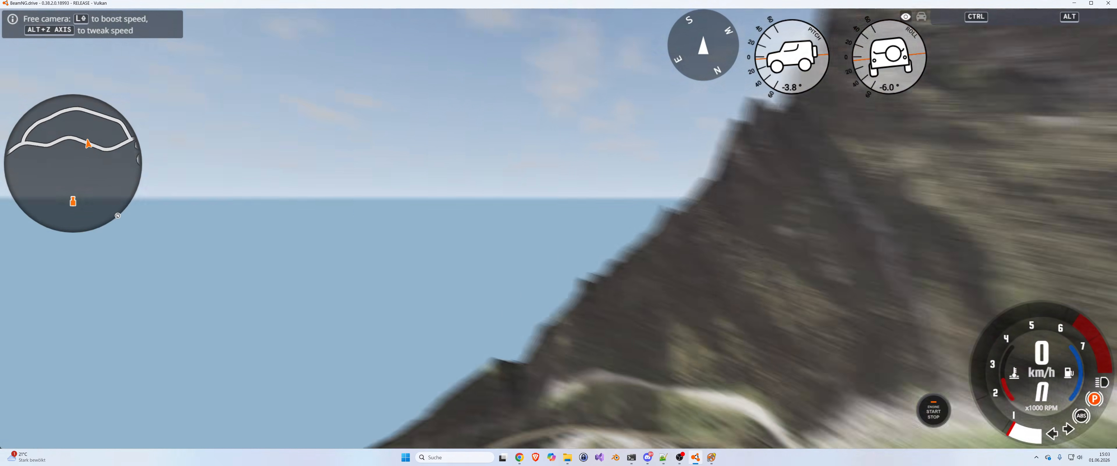
key(w)
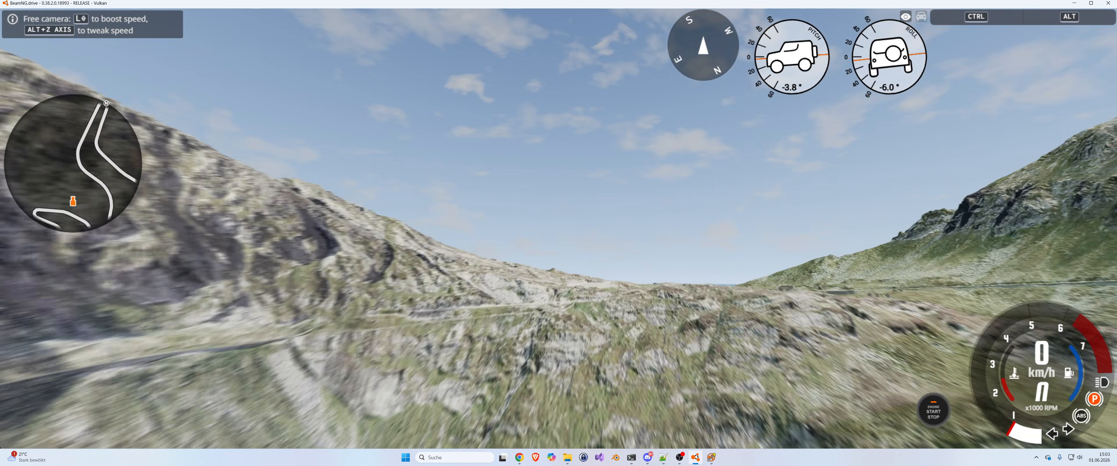
key(w)
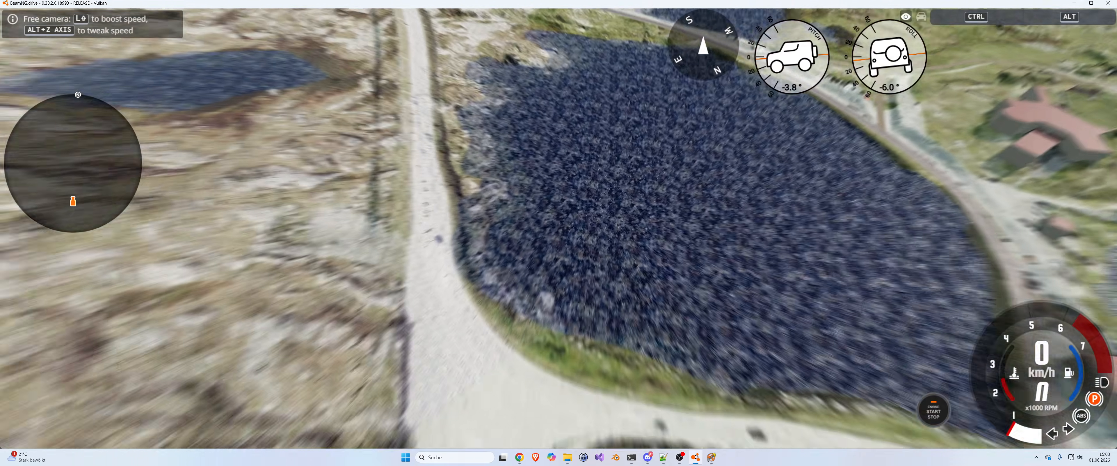
key(s)
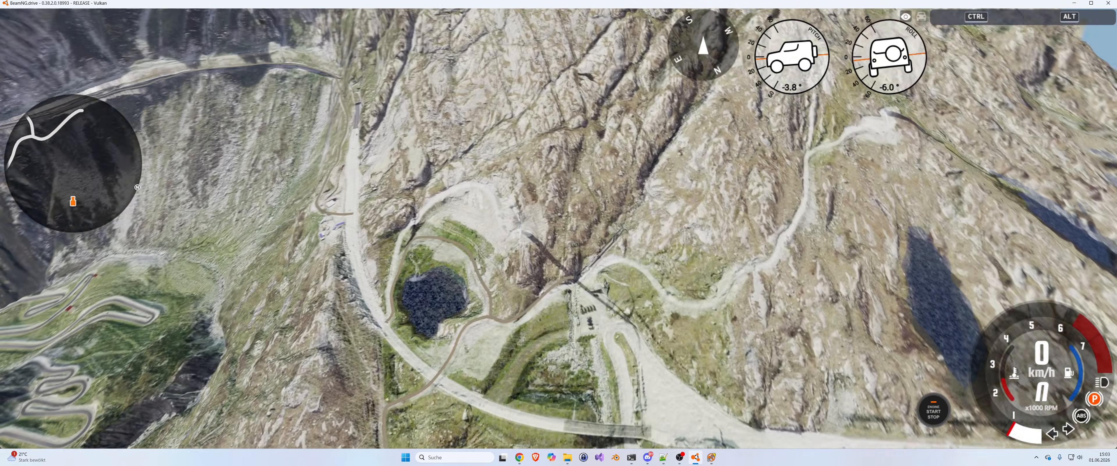
key(s)
key(s)
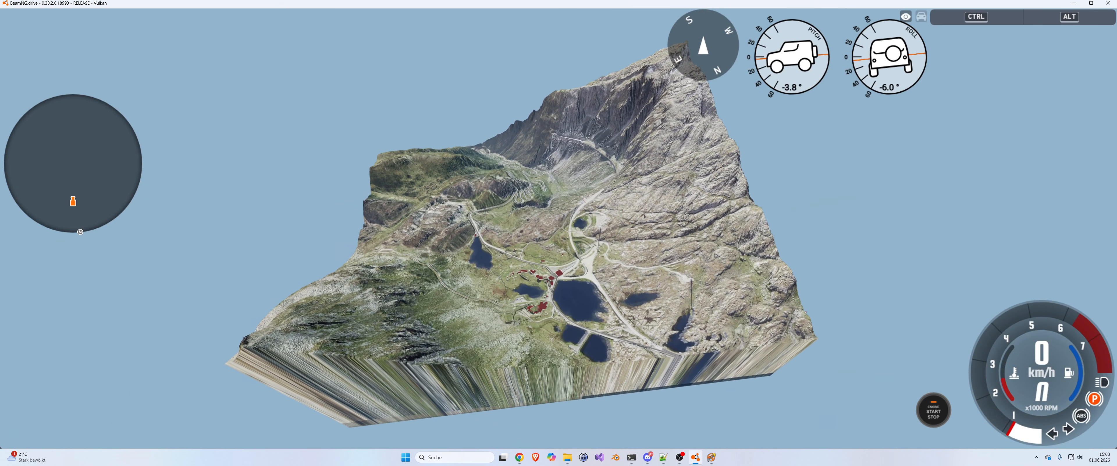
Fly down to the lake beside the paved road and follow the road to the dirt track junction, checking water and roadside colours.
key(w)
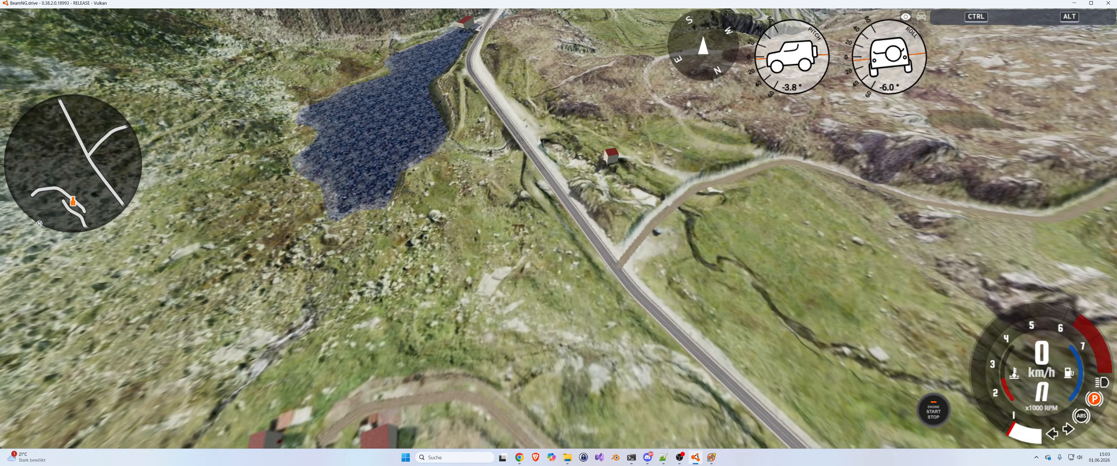
key(w)
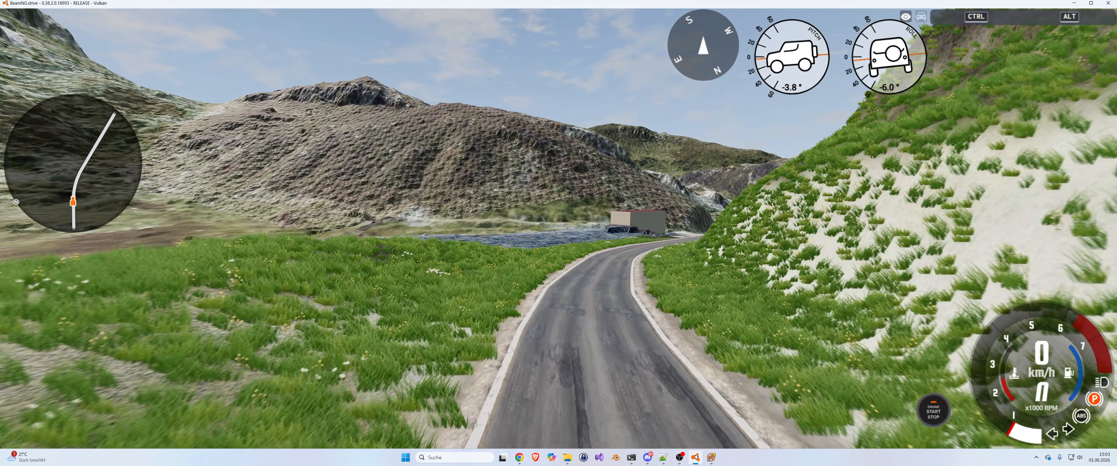
key(w)
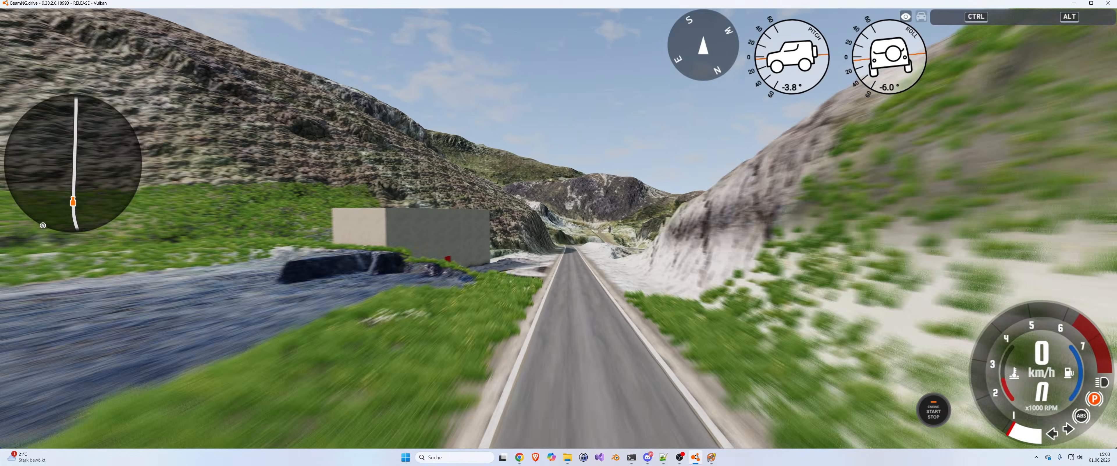
key(w)
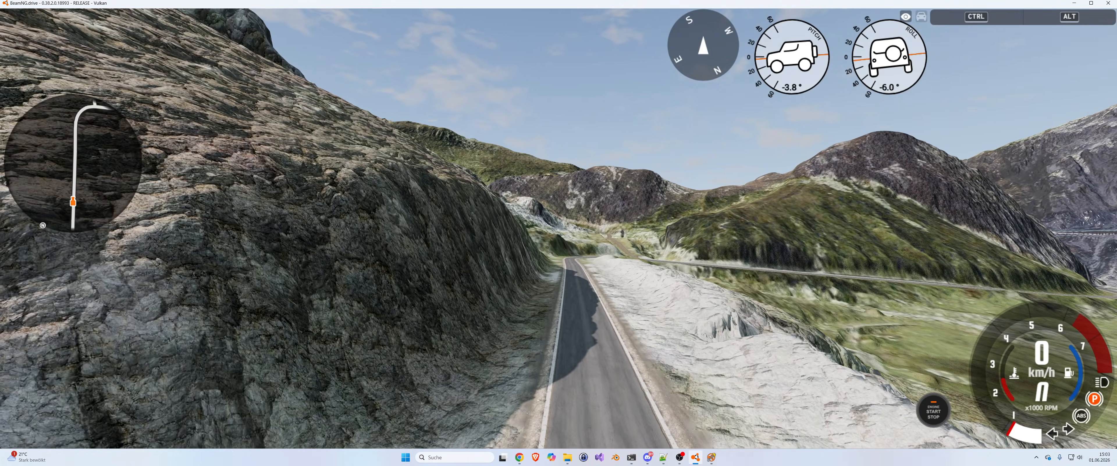
key(w)
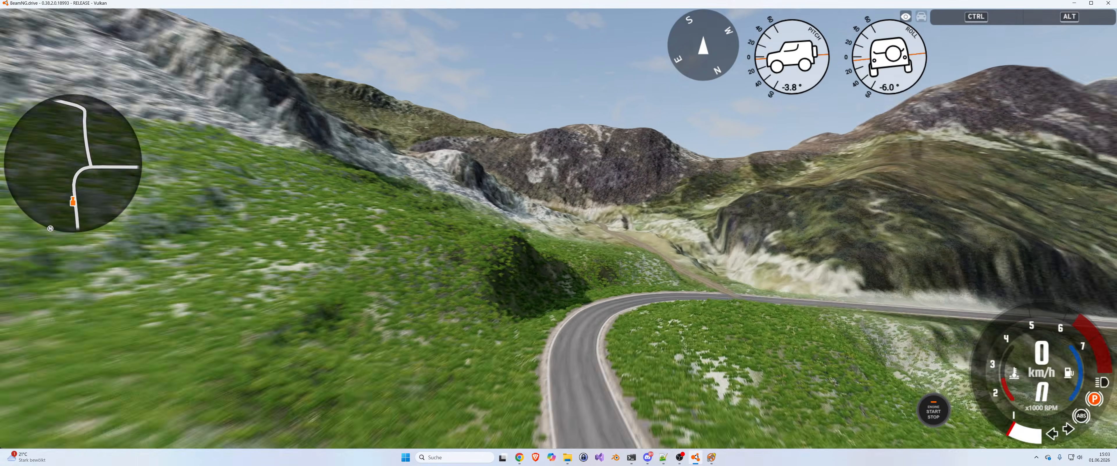
key(w)
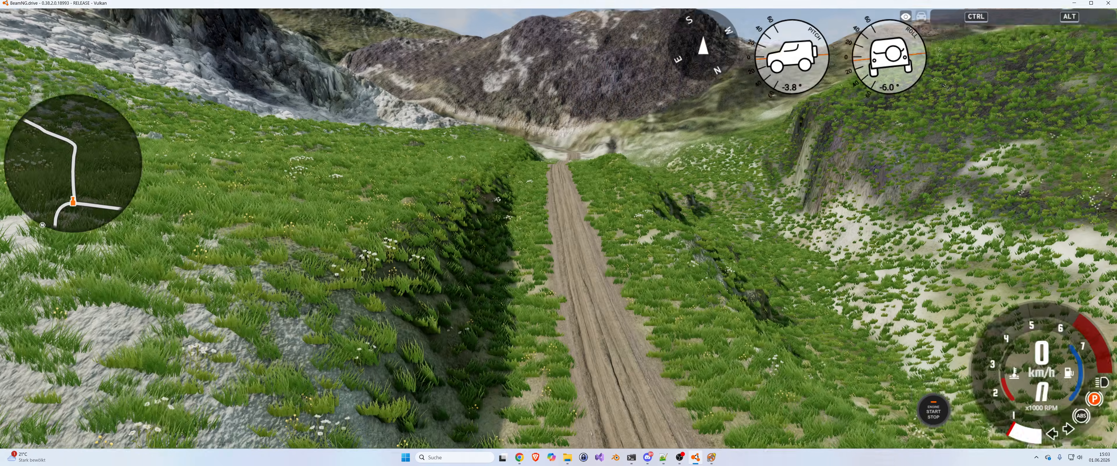
Follow the dirt track at low height and examine how the base colours blend across grass, bare ground and rock slopes.
right_drag(559, 233, 527, 255)
key(KP_8)
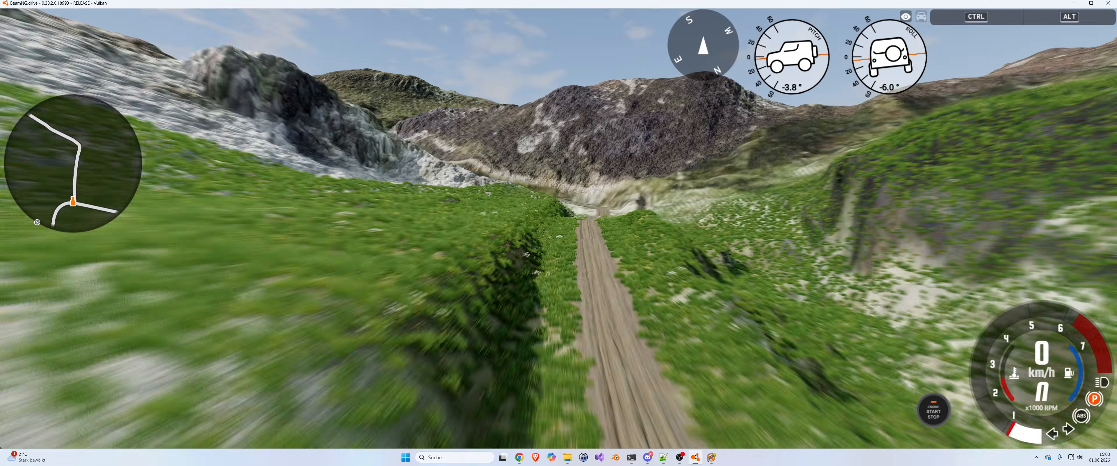
key(w)
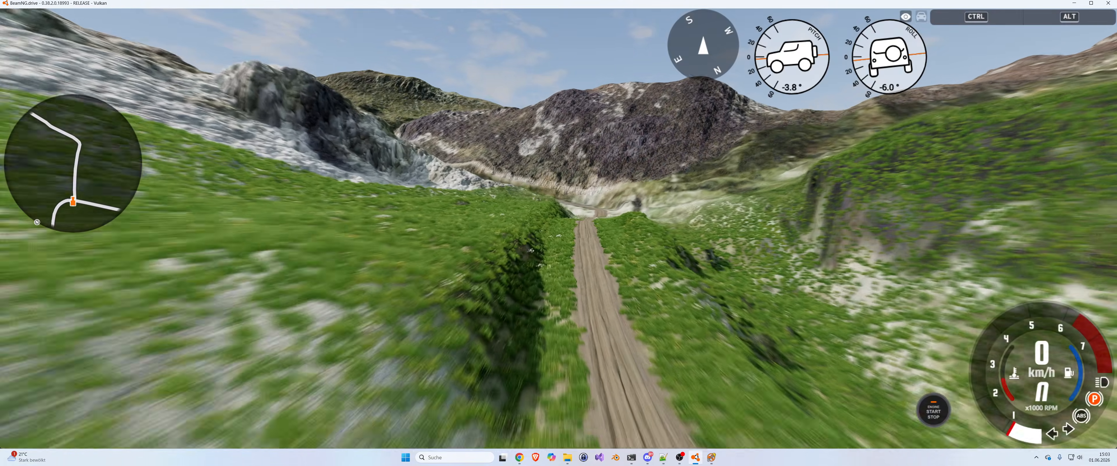
key(w)
key(KP_6)
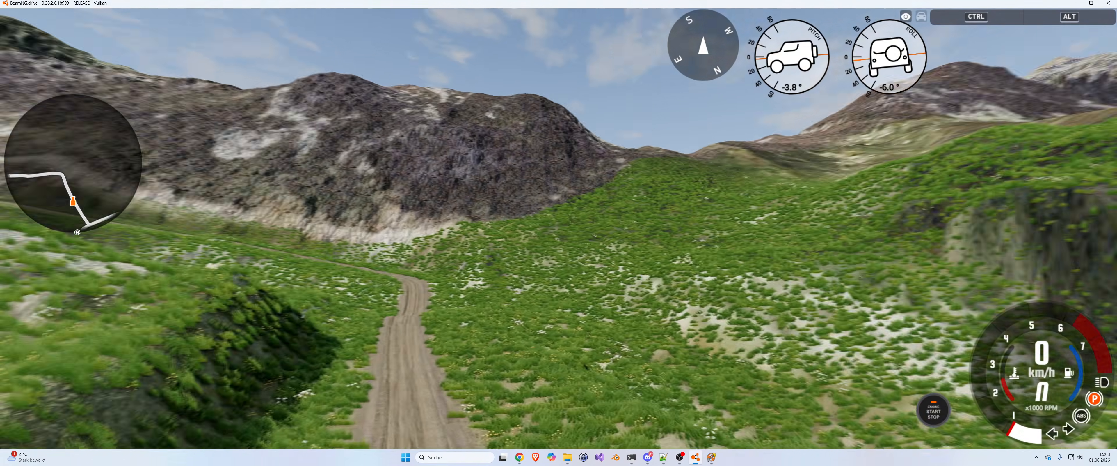
key(KP_4)
key(w)
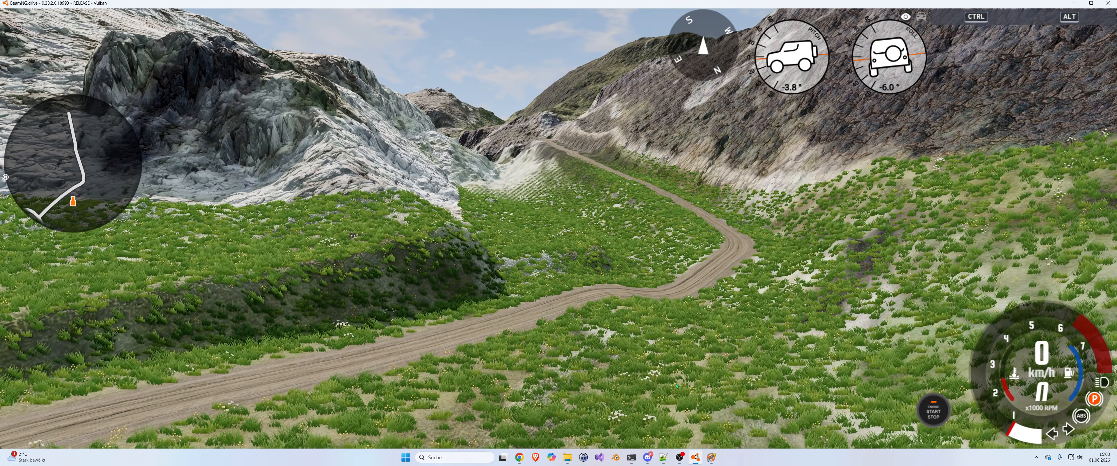
key(a)
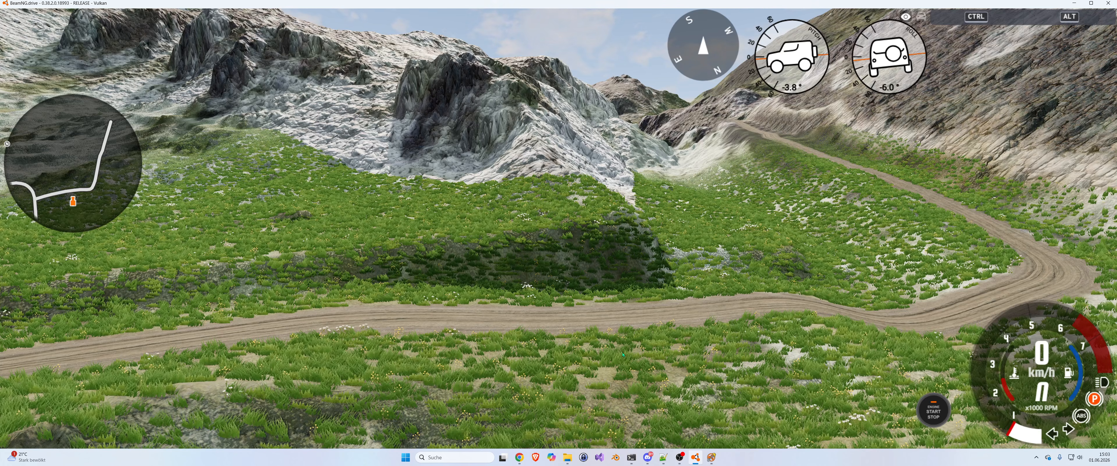
Look over the distant mountain slopes, and open the Gotthard Pass map overview to check the terrain colours as a whole.
right_drag(848, 379, 498, 320)
key(w)
right_drag(694, 382, 624, 355)
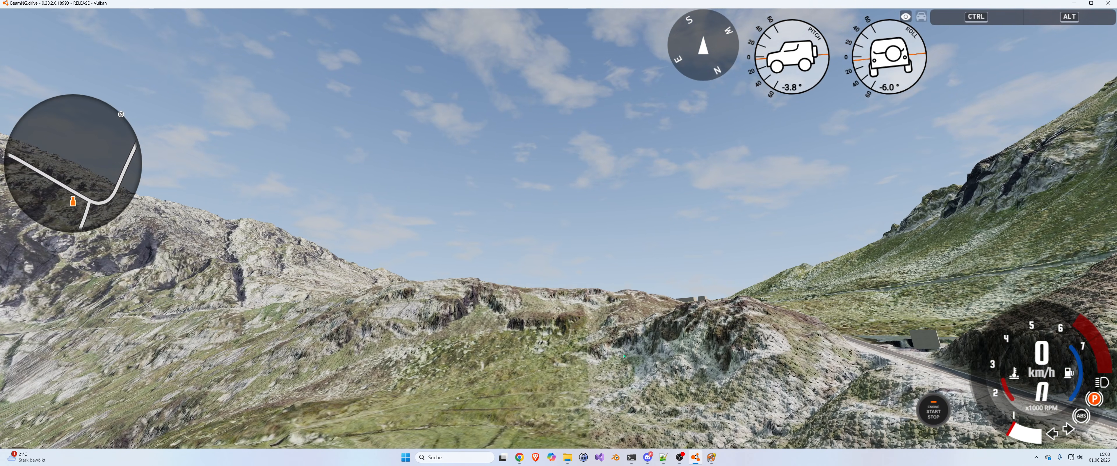
key(m)
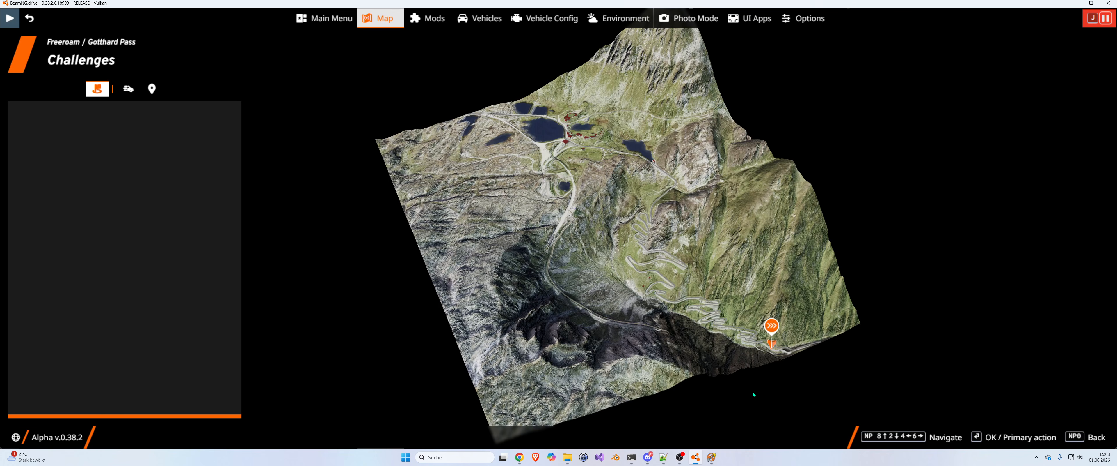